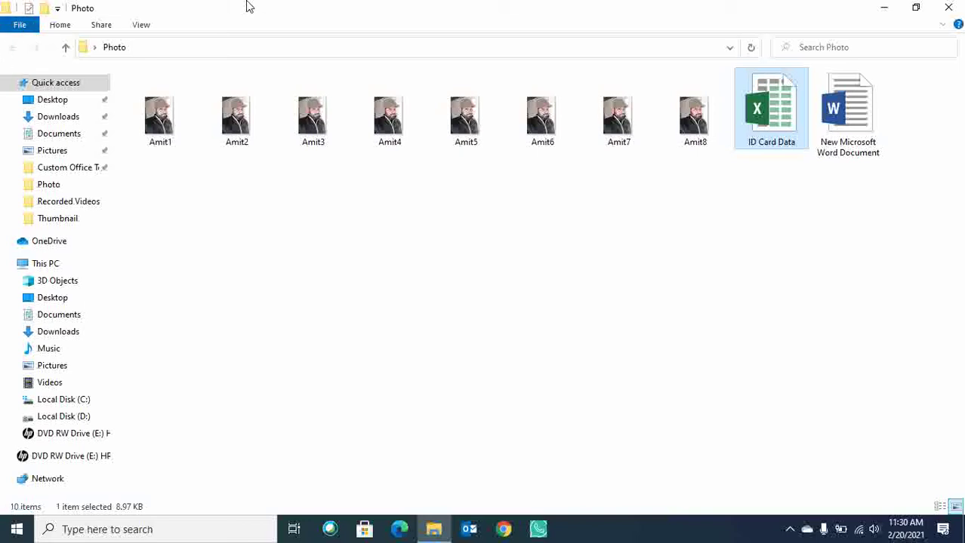
Open the ID Card Data Excel workbook from the Photo folder.
{"action": "left_click", "coordinate": [313, 145]}
{"action": "left_click", "coordinate": [764, 129]}
{"action": "left_click", "coordinate": [875, 129]}
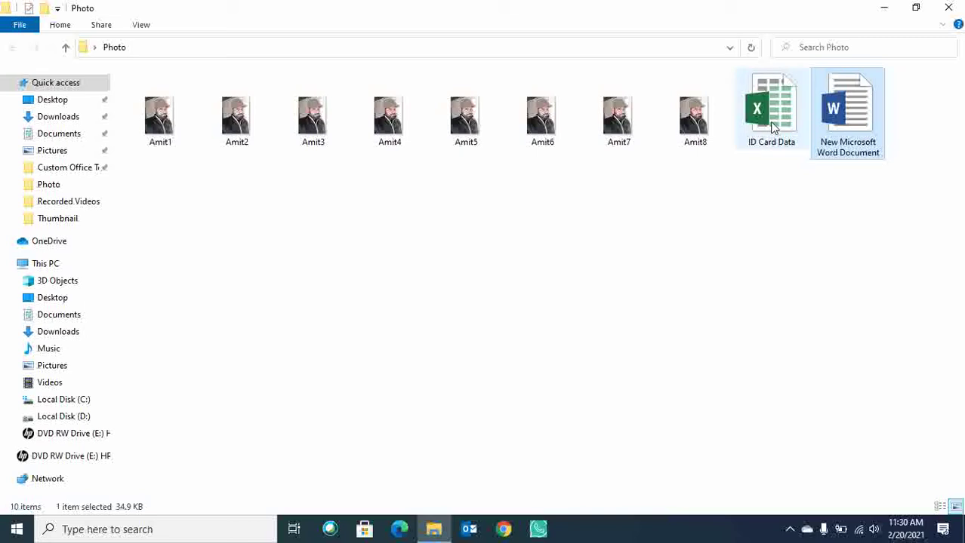
{"action": "double_click", "coordinate": [750, 128]}
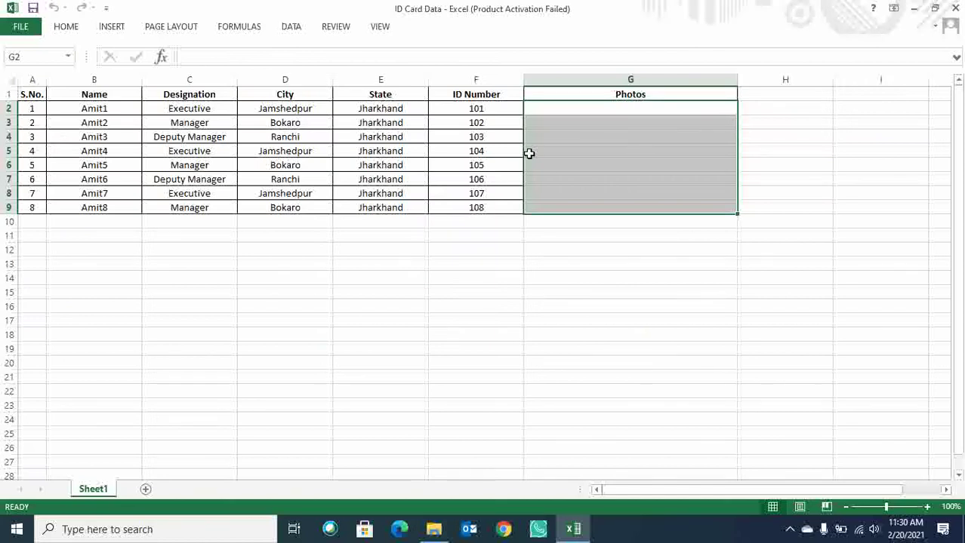
Review the table's column headings from S.No. to the Photos cell G2.
{"action": "left_click", "coordinate": [469, 174]}
{"action": "key", "text": "Home"}
{"action": "key", "text": "ctrl+Home"}
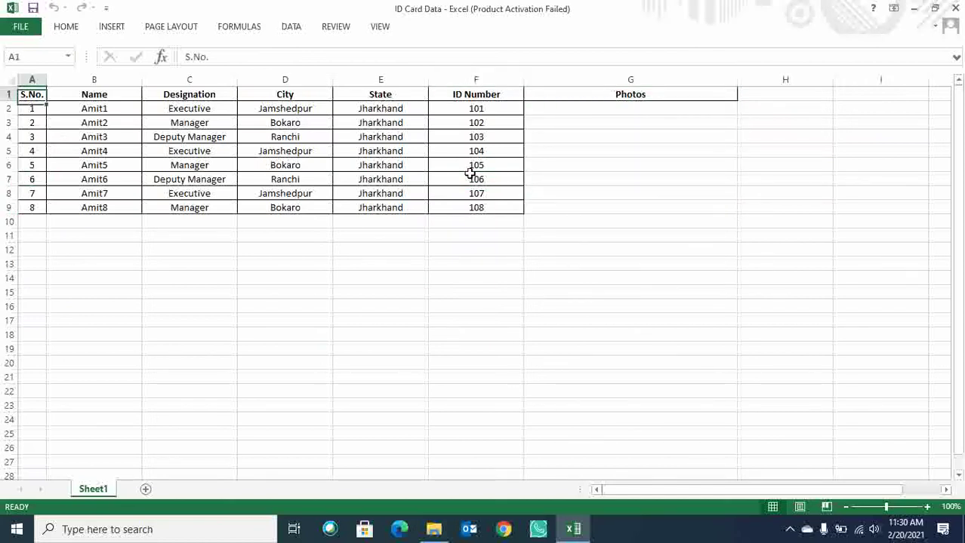
{"action": "key", "text": "Right"}
{"action": "key", "text": "Right"}
{"action": "key", "text": "Right"}
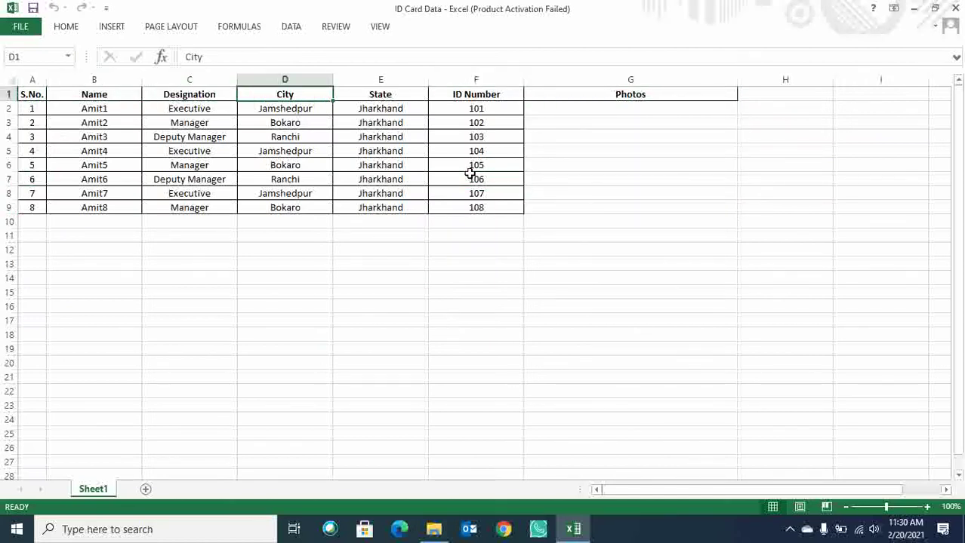
{"action": "key", "text": "Right"}
{"action": "key", "text": "Right"}
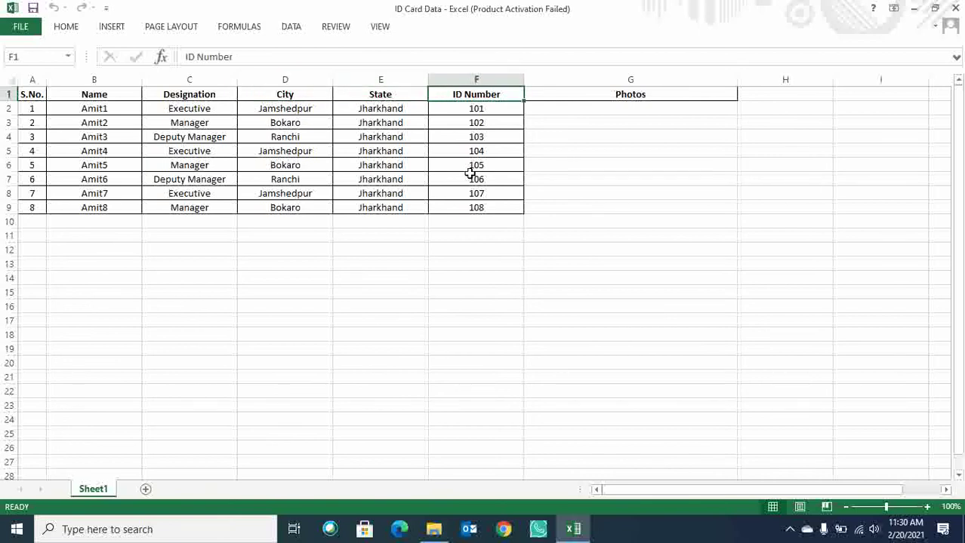
{"action": "key", "text": "Down"}
{"action": "key", "text": "Right"}
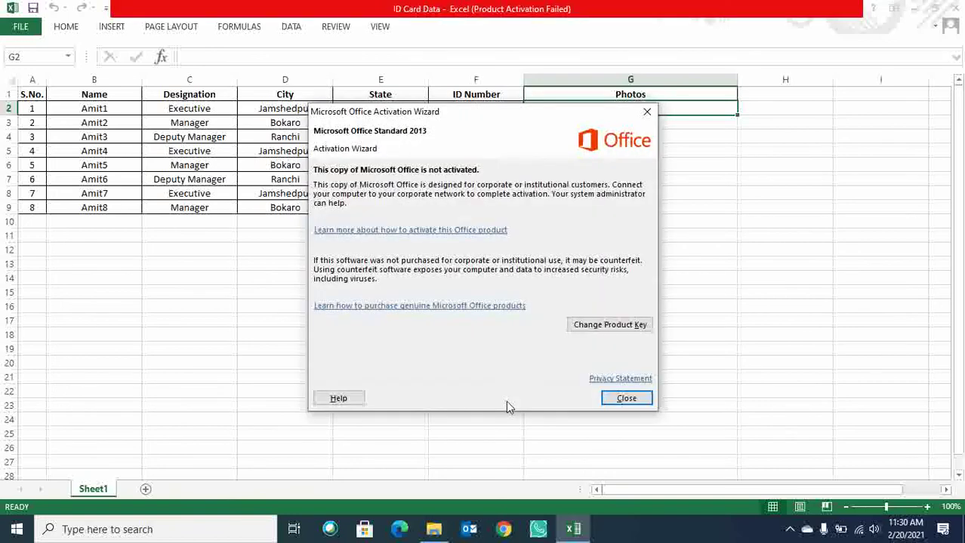
Dismiss the Office activation notice and bring the Photo folder window forward.
{"action": "left_click", "coordinate": [627, 399]}
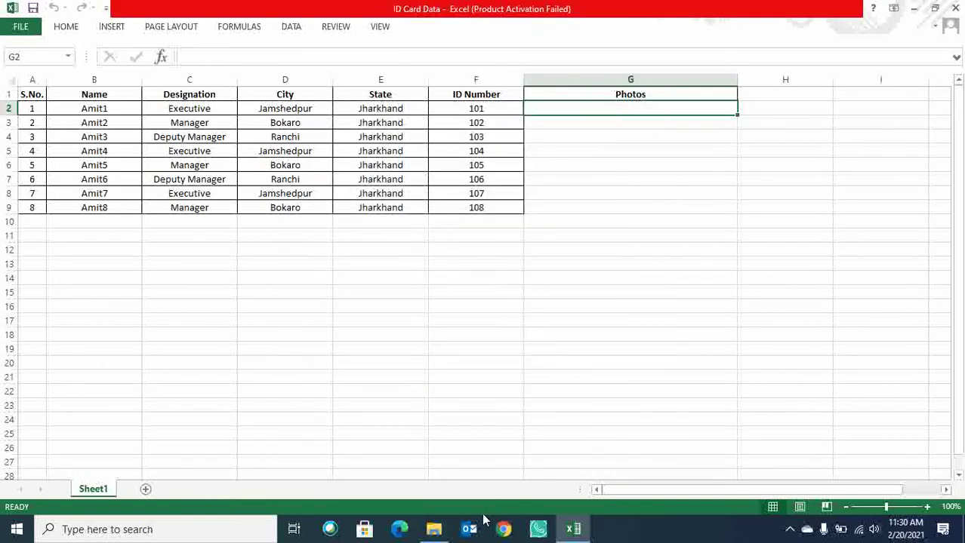
{"action": "mouse_move", "coordinate": [438, 530]}
{"action": "left_click", "coordinate": [440, 490]}
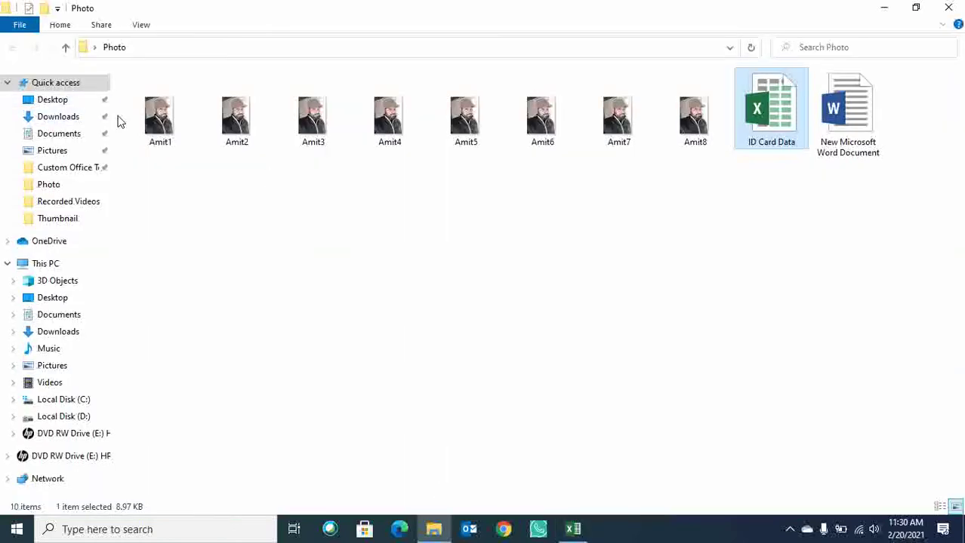
Copy the folder path C:\Users\Amit\Desktop\Photo and paste it into cell G2.
{"action": "left_click", "coordinate": [193, 145]}
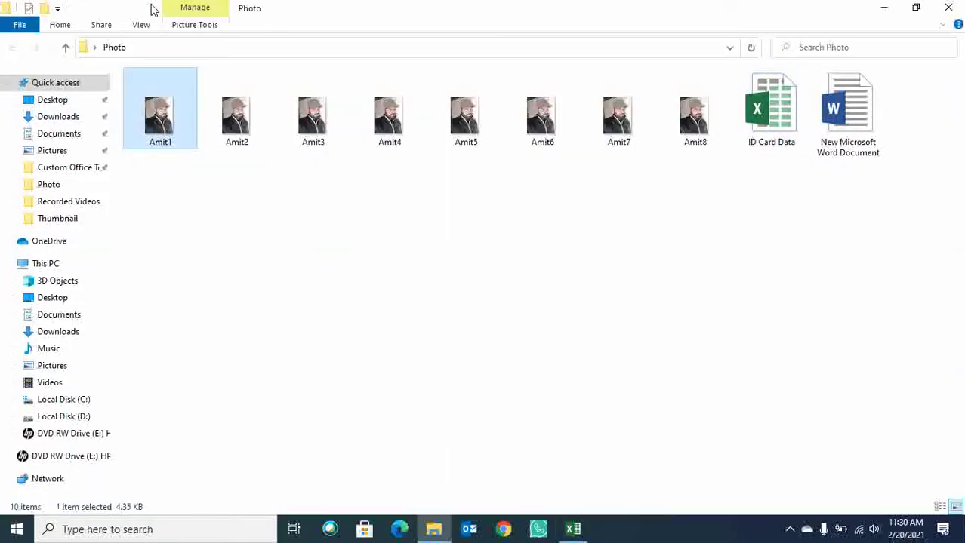
{"action": "left_click", "coordinate": [153, 47]}
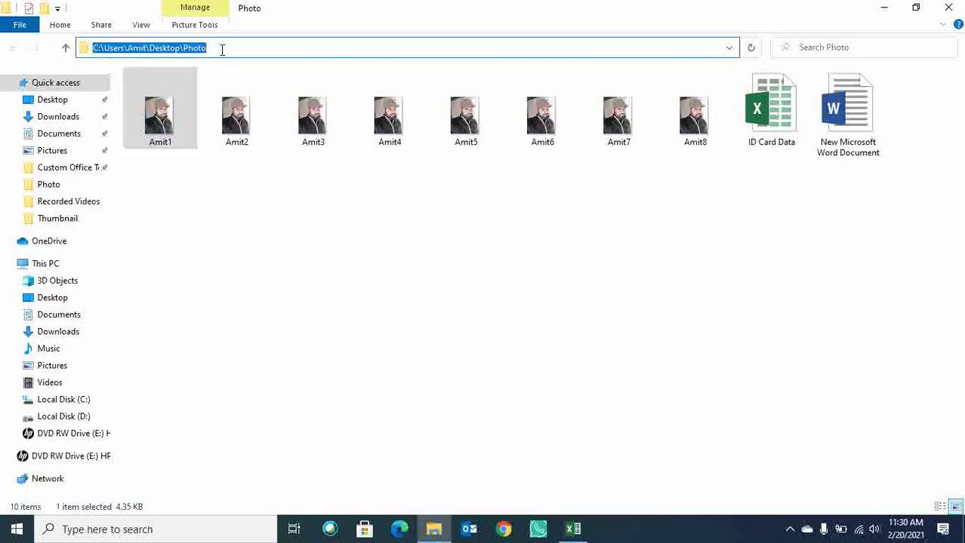
{"action": "key", "text": "alt+Tab"}
{"action": "type", "text": "C:\\Users\\Amit\\Desktop\\Photo"}
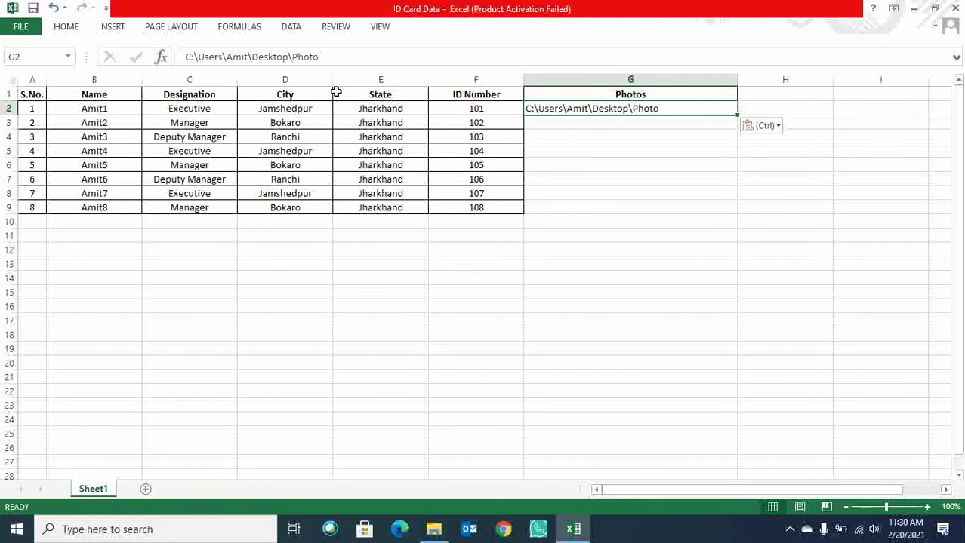
Append \Amit1.JPG to the folder path in cell G2.
{"action": "double_click", "coordinate": [659, 109]}
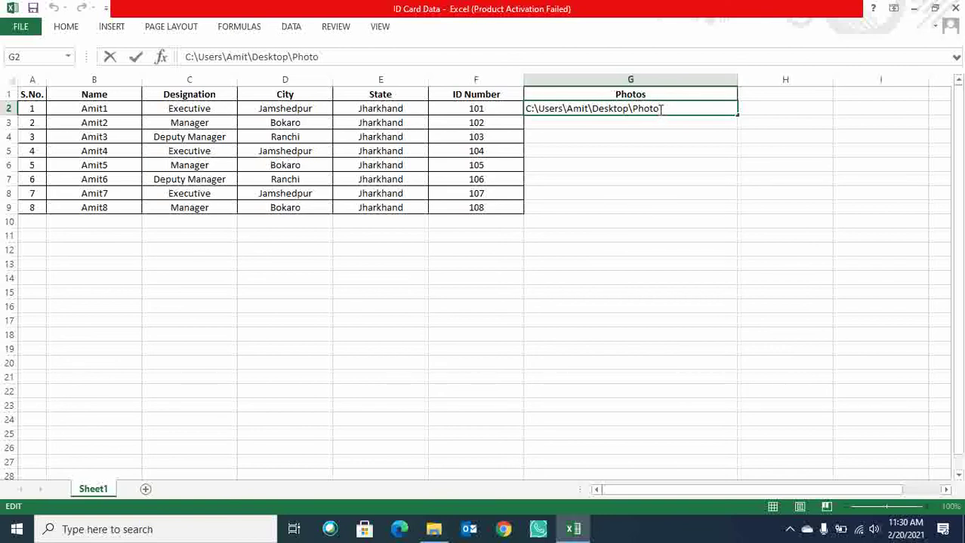
{"action": "type", "text": "\\"}
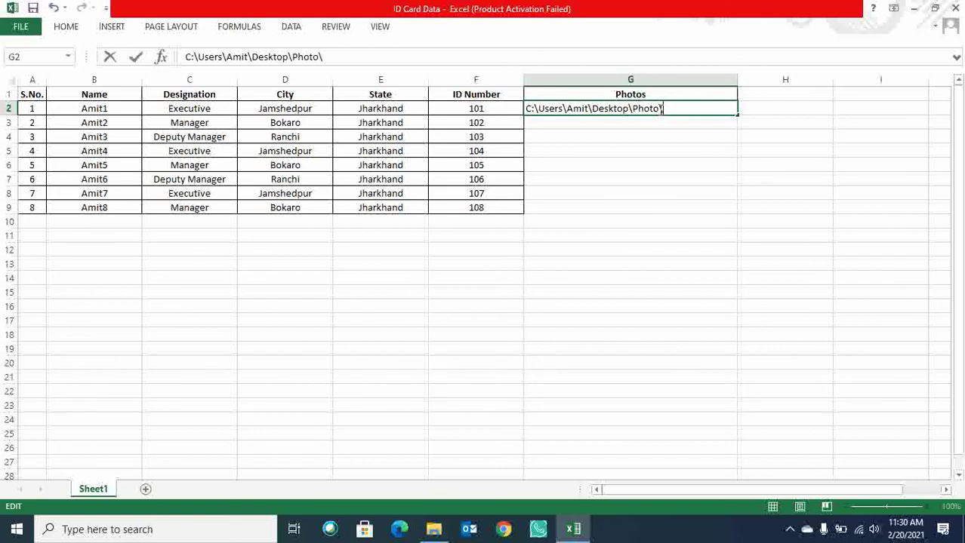
{"action": "type", "text": "aMIT"}
{"action": "key", "text": "BackSpace"}
{"action": "key", "text": "BackSpace"}
{"action": "key", "text": "BackSpace"}
{"action": "key", "text": "BackSpace"}
{"action": "type", "text": "Amit"}
{"action": "type", "text": "1."}
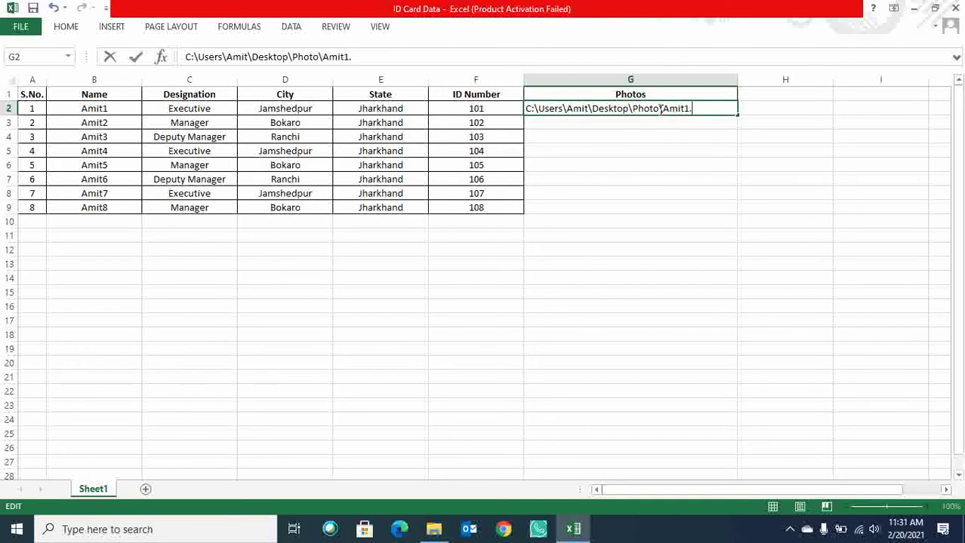
{"action": "type", "text": "JP"}
{"action": "type", "text": "G"}
{"action": "left_click", "coordinate": [648, 189]}
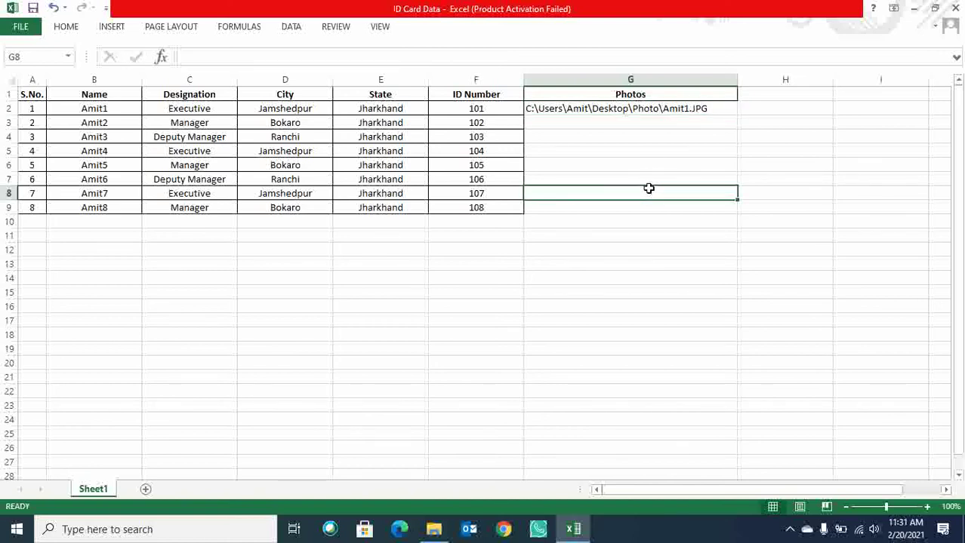
Correct the G2 extension to Amit1.Jpg and fill the path down through G9.
{"action": "left_click", "coordinate": [681, 110]}
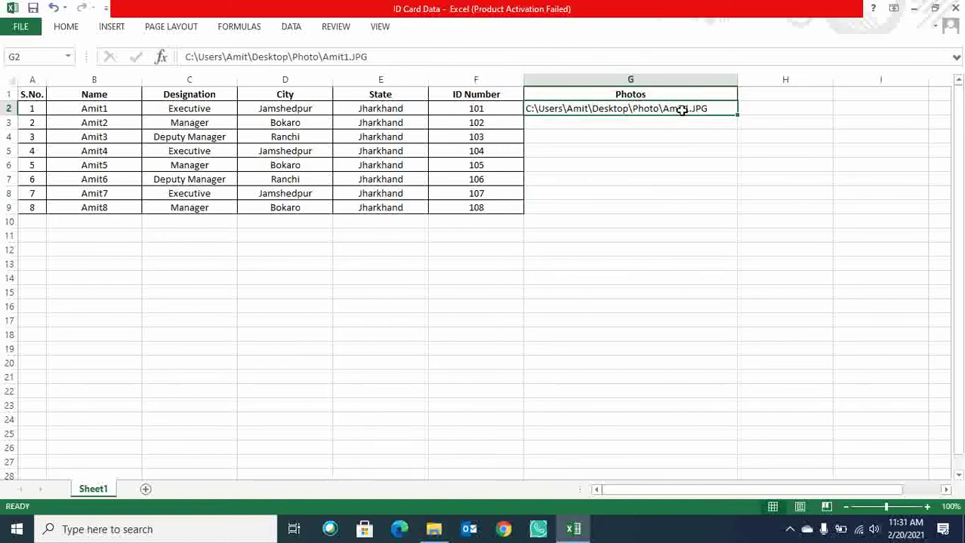
{"action": "double_click", "coordinate": [717, 108]}
{"action": "key", "text": "BackSpace"}
{"action": "key", "text": "BackSpace"}
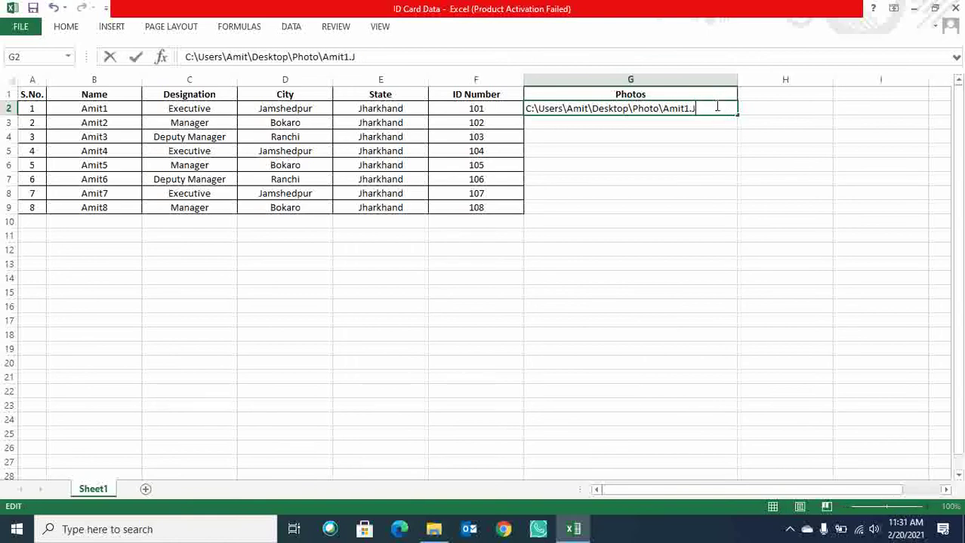
{"action": "type", "text": "P"}
{"action": "key", "text": "BackSpace"}
{"action": "type", "text": "p"}
{"action": "type", "text": "g"}
{"action": "key", "text": "ctrl+Return"}
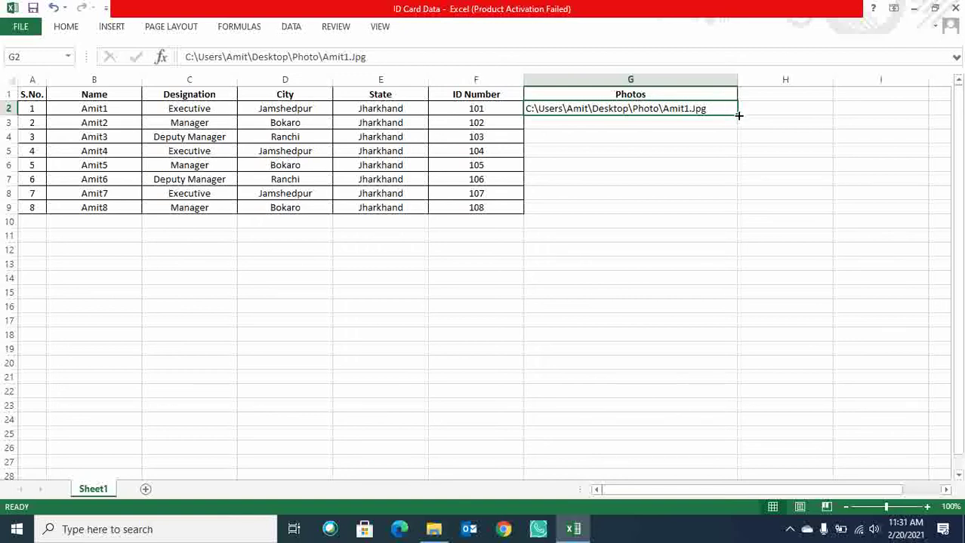
{"action": "left_click_drag", "start_coordinate": [736, 115], "coordinate": [723, 205]}
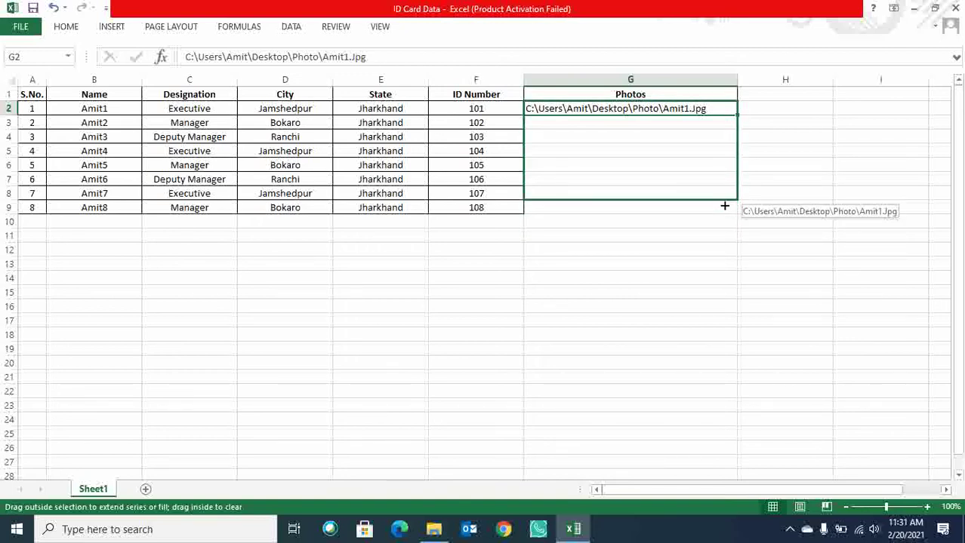
{"action": "left_click_drag", "start_coordinate": [724, 205], "coordinate": [724, 209]}
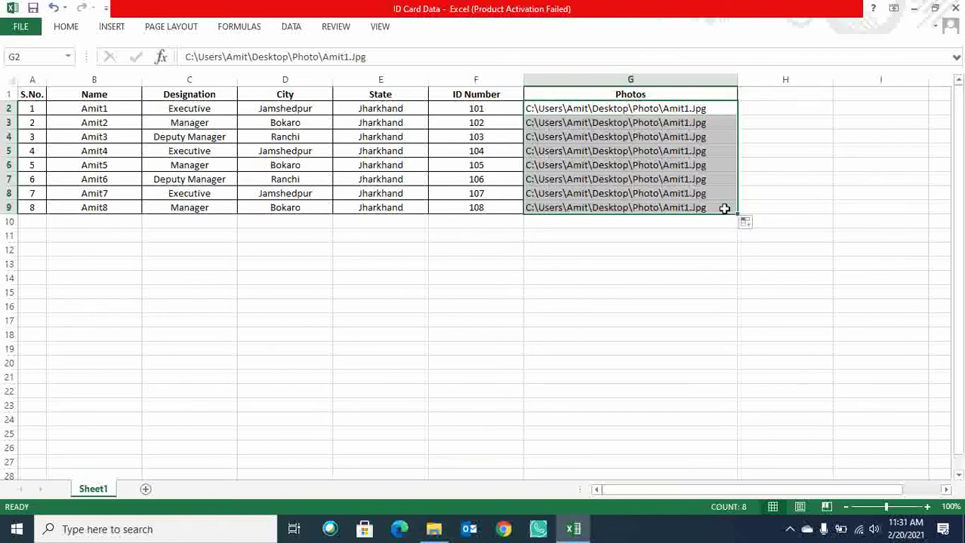
Compare the G3 path with the Amit2 photo file name in the Photo folder.
{"action": "double_click", "coordinate": [689, 122]}
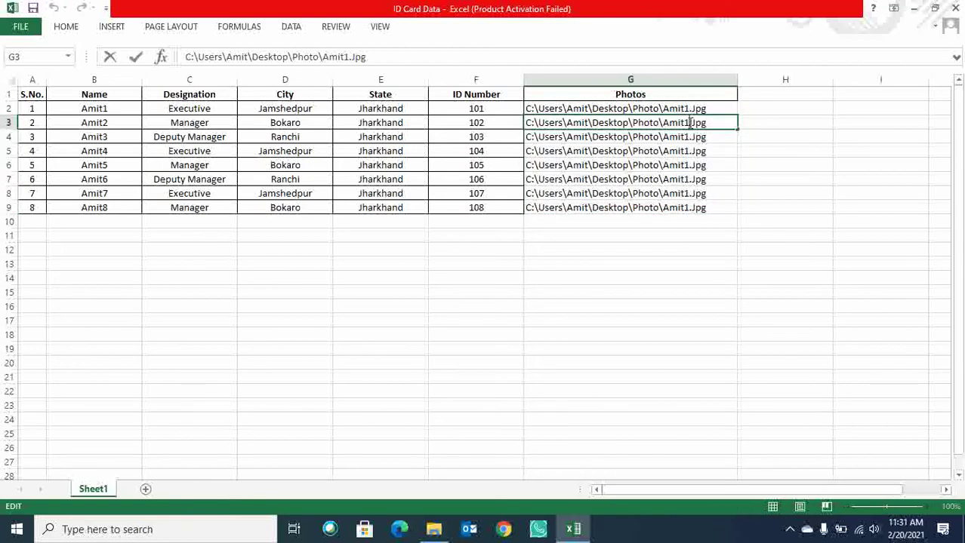
{"action": "key", "text": "Escape"}
{"action": "key", "text": "Left"}
{"action": "key", "text": "Left"}
{"action": "key", "text": "Left"}
{"action": "key", "text": "Left"}
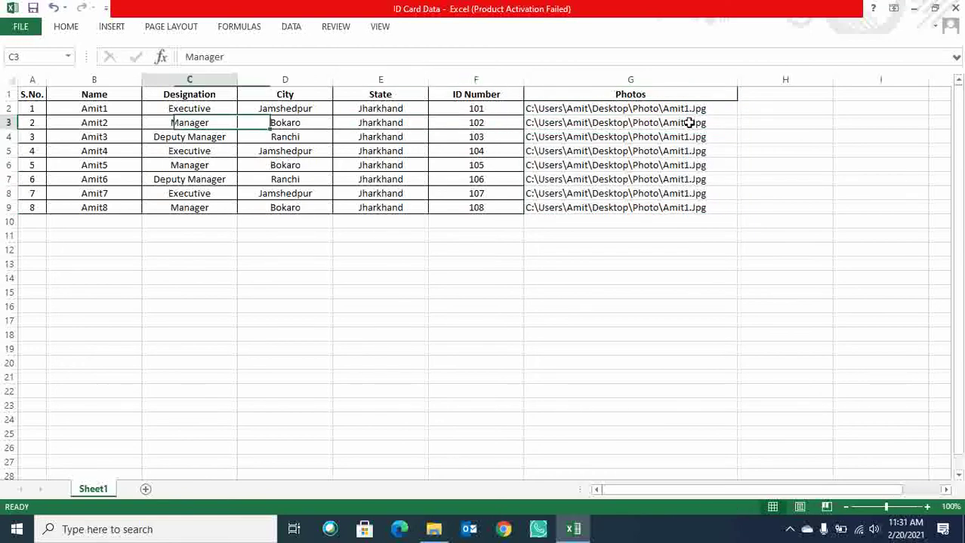
{"action": "key", "text": "Left"}
{"action": "key", "text": "Right"}
{"action": "key", "text": "Right"}
{"action": "left_click", "coordinate": [689, 122]}
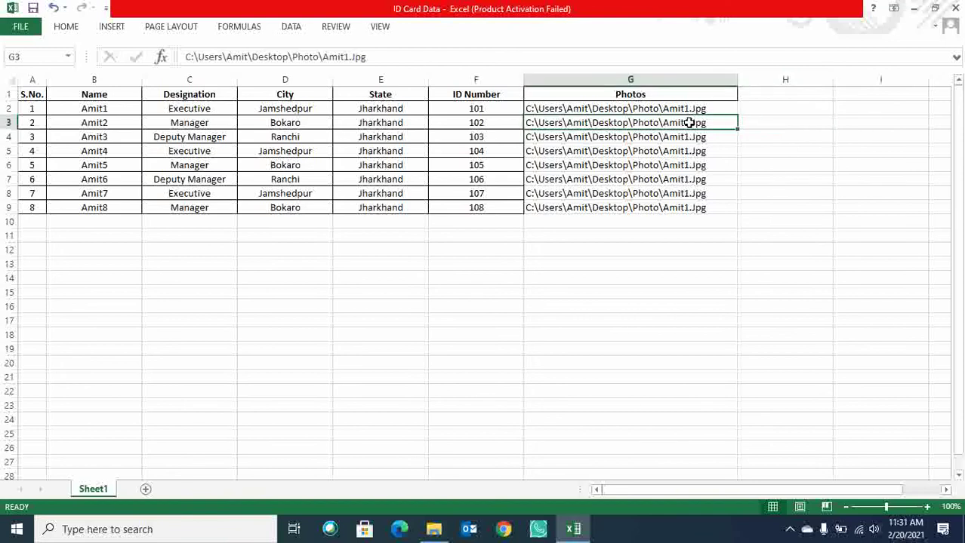
{"action": "key", "text": "alt+Tab"}
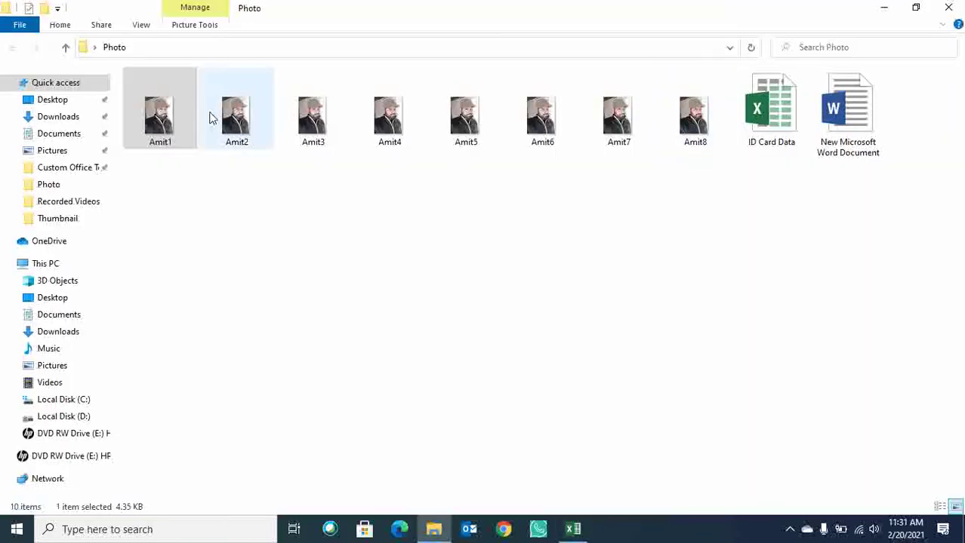
{"action": "left_click", "coordinate": [210, 117]}
{"action": "key", "text": "alt+Tab"}
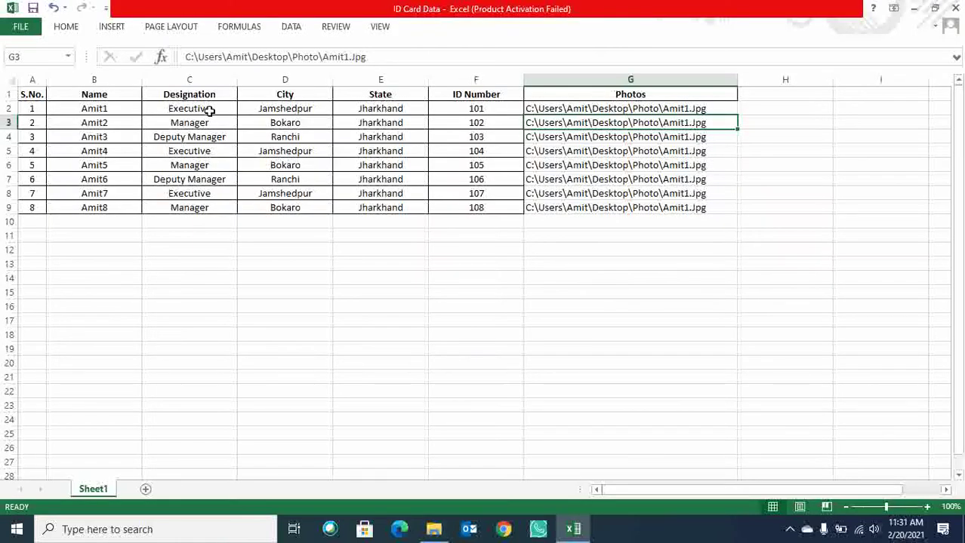
Change the G3, G4 and G5 paths to Amit2.Jpg, Amit3.Jpg and Amit4.Jpg.
{"action": "key", "text": "F2"}
{"action": "key", "text": "Left"}
{"action": "key", "text": "Left"}
{"action": "key", "text": "Left"}
{"action": "key", "text": "BackSpace"}
{"action": "type", "text": "2"}
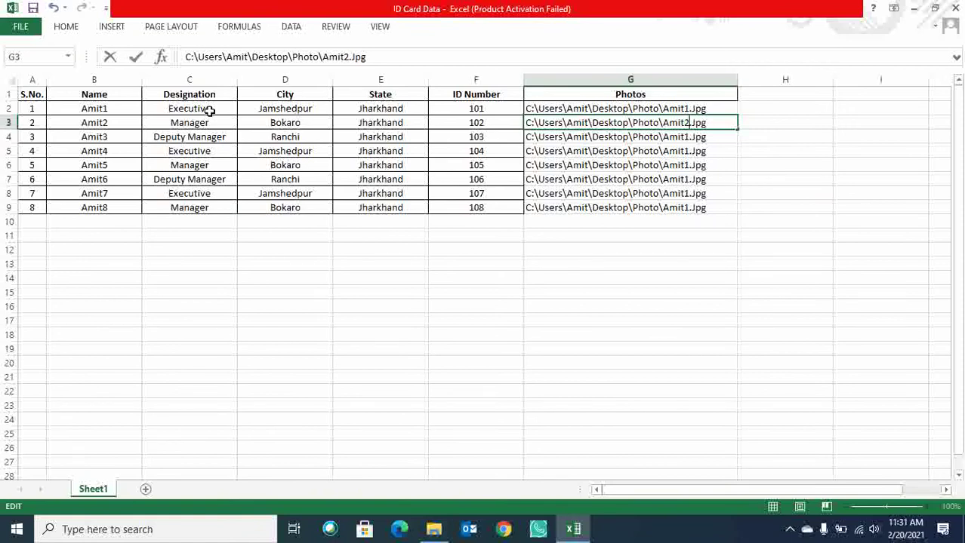
{"action": "key", "text": "Return"}
{"action": "key", "text": "F2"}
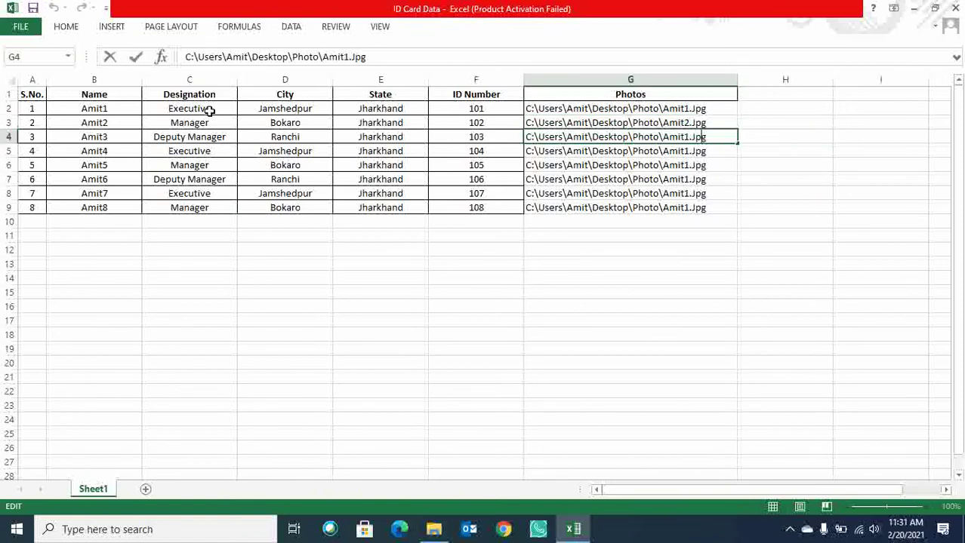
{"action": "key", "text": "Left"}
{"action": "key", "text": "Left"}
{"action": "key", "text": "Left"}
{"action": "key", "text": "Left"}
{"action": "key", "text": "BackSpace"}
{"action": "type", "text": "3"}
{"action": "key", "text": "Return"}
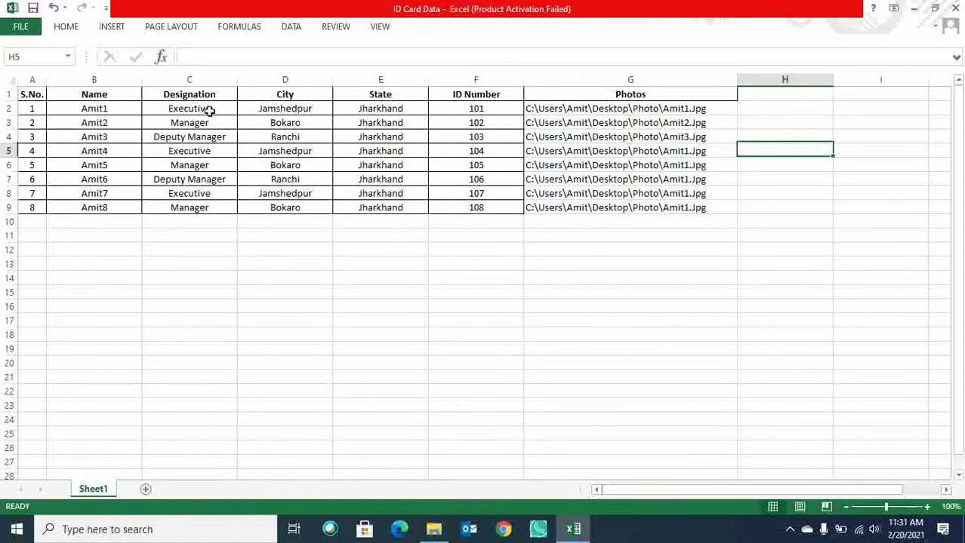
{"action": "key", "text": "F2"}
{"action": "key", "text": "Left"}
{"action": "key", "text": "Left"}
{"action": "key", "text": "Left"}
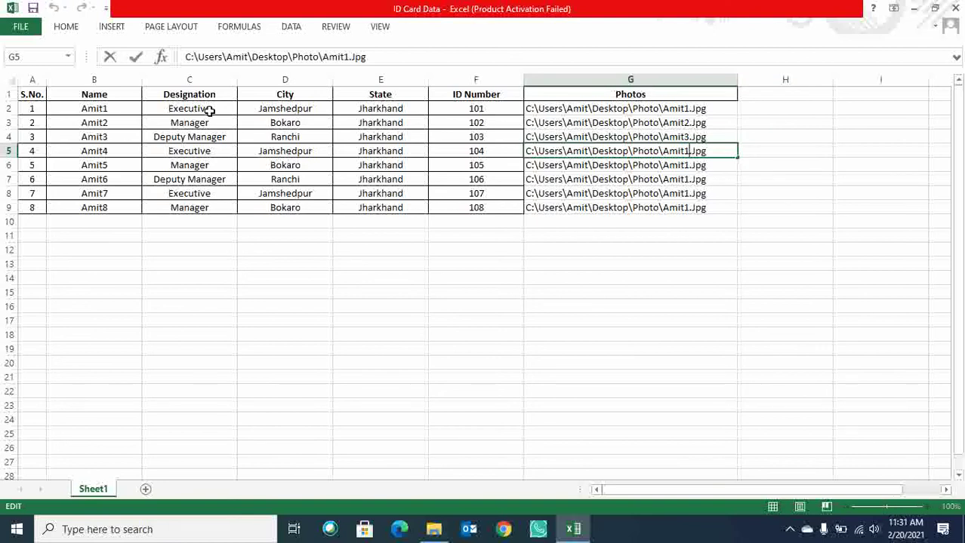
{"action": "key", "text": "BackSpace"}
{"action": "type", "text": "4"}
{"action": "key", "text": "Return"}
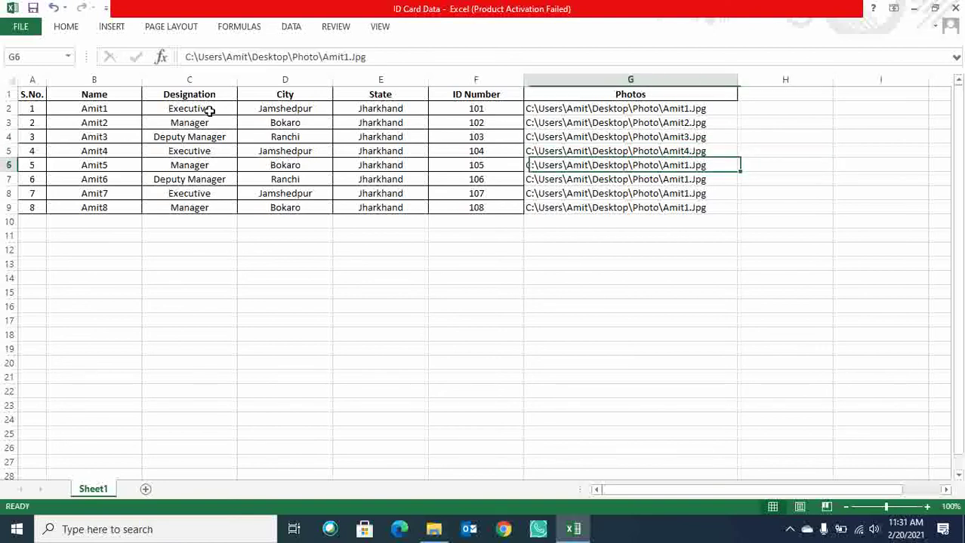
Change the G6, G7 and G8 paths to Amit5.Jpg, Amit6.Jpg and Amit7.Jpg.
{"action": "key", "text": "F2"}
{"action": "key", "text": "Left"}
{"action": "key", "text": "Left"}
{"action": "key", "text": "Left"}
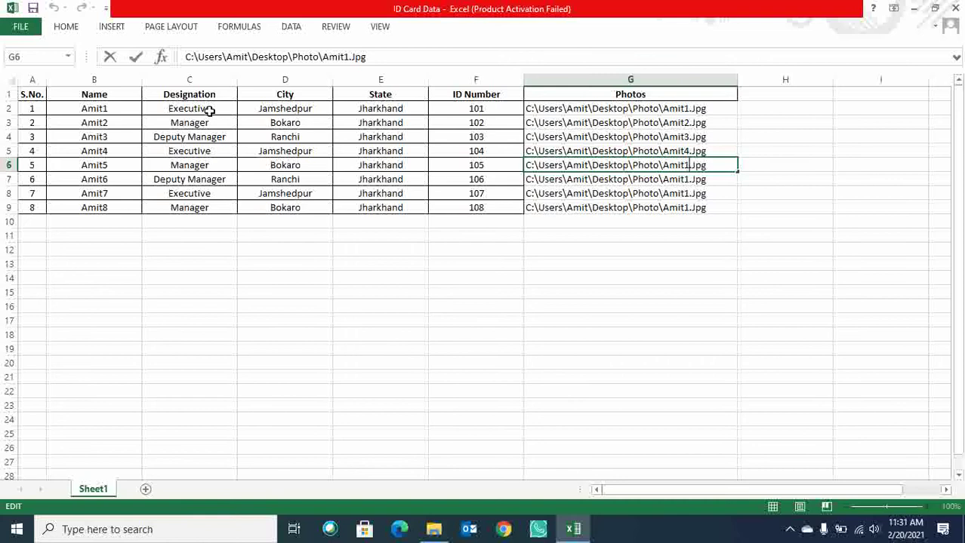
{"action": "key", "text": "BackSpace"}
{"action": "type", "text": "5"}
{"action": "key", "text": "Return"}
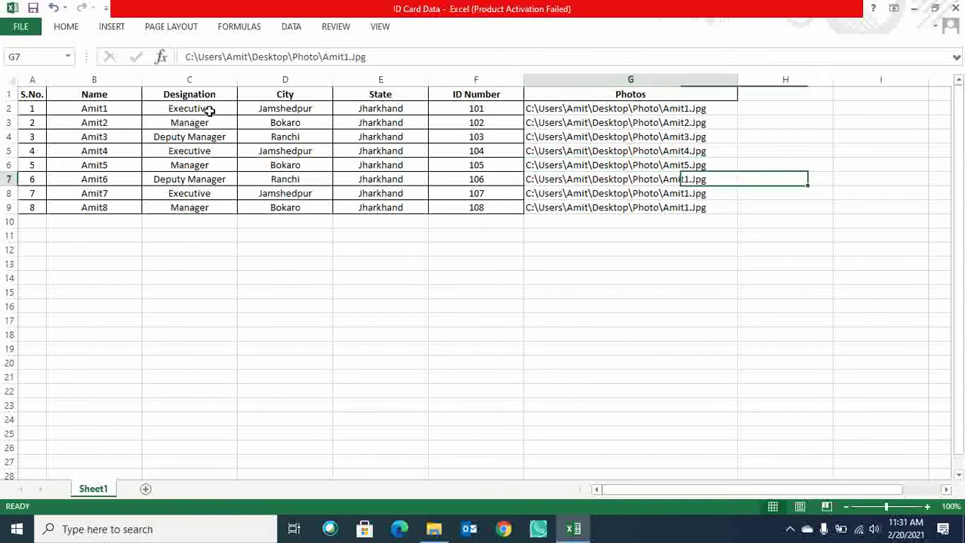
{"action": "key", "text": "F2"}
{"action": "key", "text": "Left"}
{"action": "key", "text": "Left"}
{"action": "key", "text": "Left"}
{"action": "key", "text": "Left"}
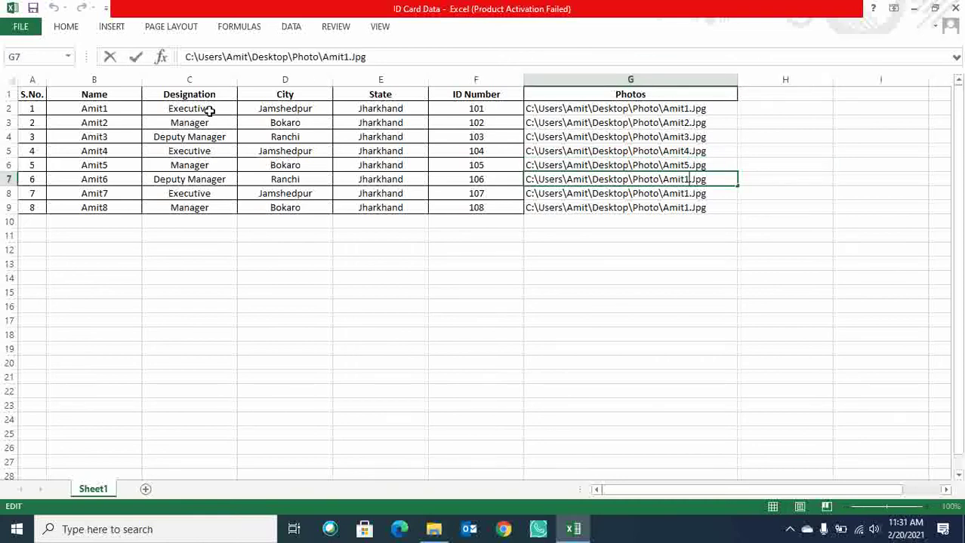
{"action": "key", "text": "BackSpace"}
{"action": "type", "text": "6"}
{"action": "key", "text": "Return"}
{"action": "key", "text": "F2"}
{"action": "key", "text": "Left"}
{"action": "key", "text": "Left"}
{"action": "key", "text": "Left"}
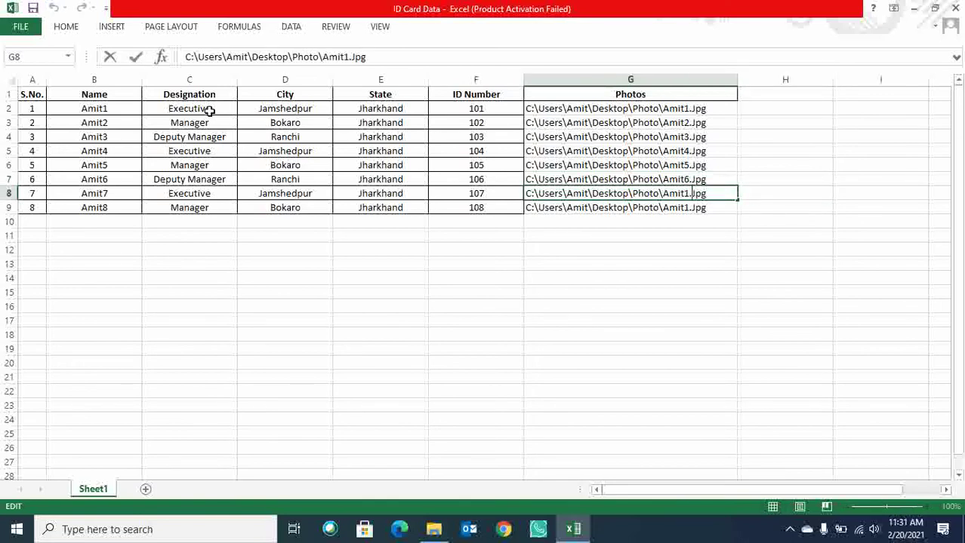
{"action": "key", "text": "BackSpace"}
{"action": "type", "text": "7"}
{"action": "key", "text": "Tab"}
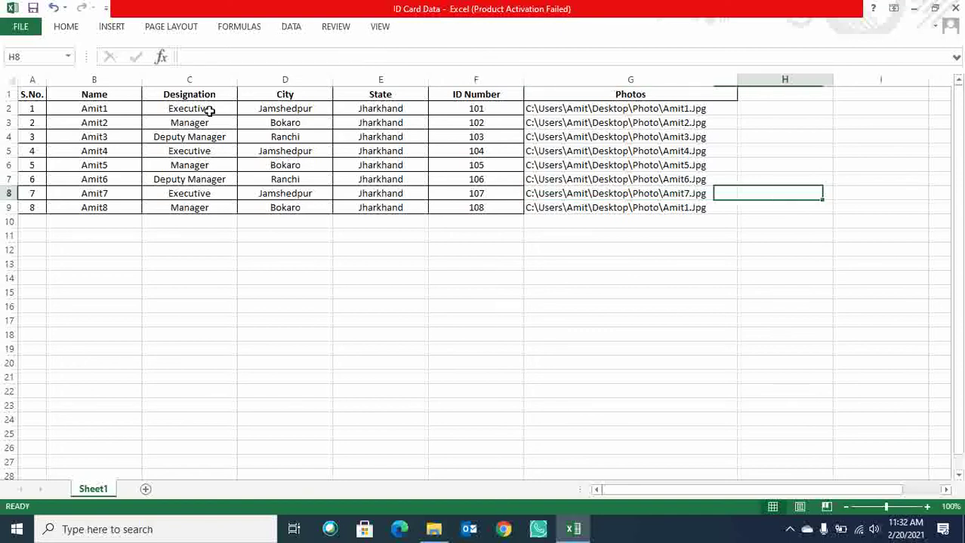
{"action": "key", "text": "Return"}
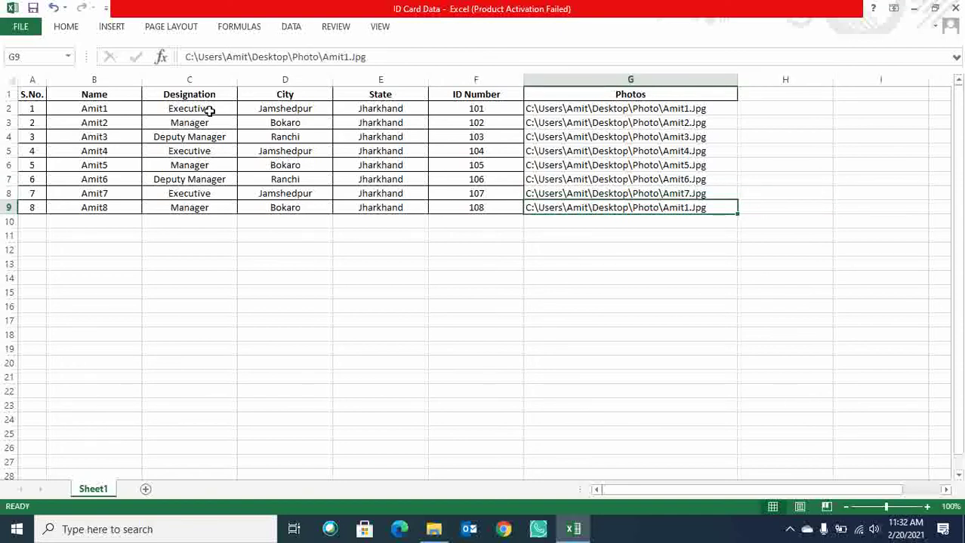
Change G9 to Amit8.Jpg, then select the photo paths G2:G9.
{"action": "key", "text": "F2"}
{"action": "key", "text": "Left"}
{"action": "key", "text": "Left"}
{"action": "key", "text": "Left"}
{"action": "key", "text": "Left"}
{"action": "key", "text": "BackSpace"}
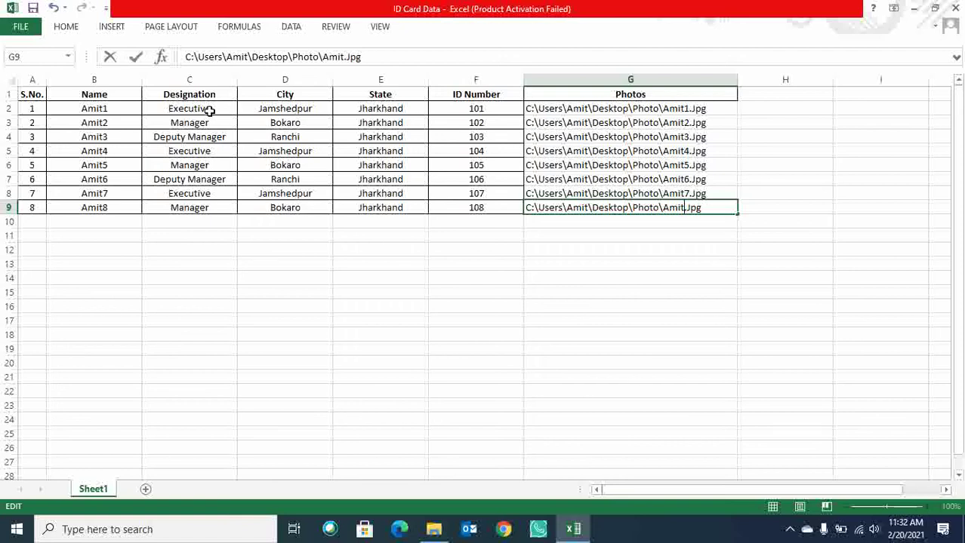
{"action": "type", "text": "8"}
{"action": "key", "text": "ctrl+Return"}
{"action": "key", "text": "ctrl+shift+Up"}
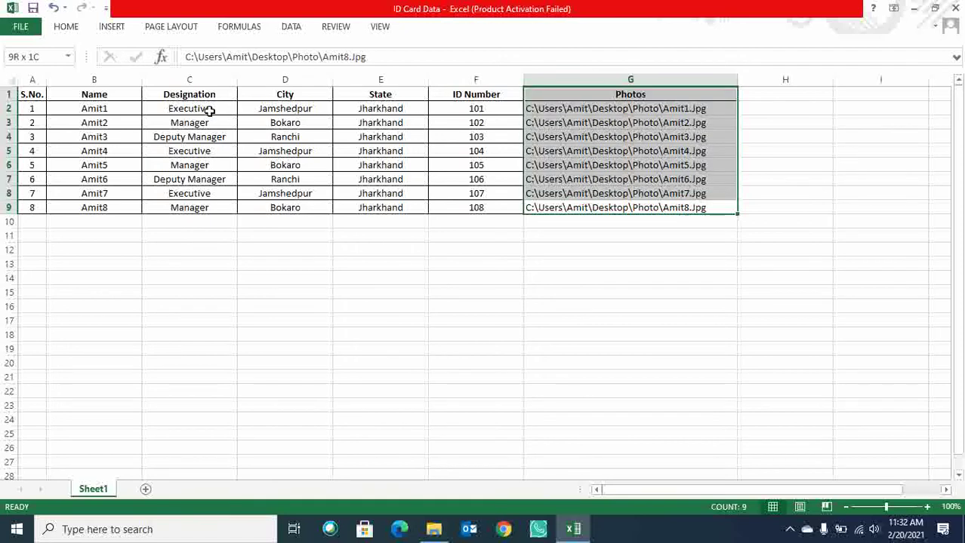
{"action": "key", "text": "Up"}
{"action": "key", "text": "Up"}
{"action": "key", "text": "Up"}
{"action": "key", "text": "Up"}
{"action": "key", "text": "Up"}
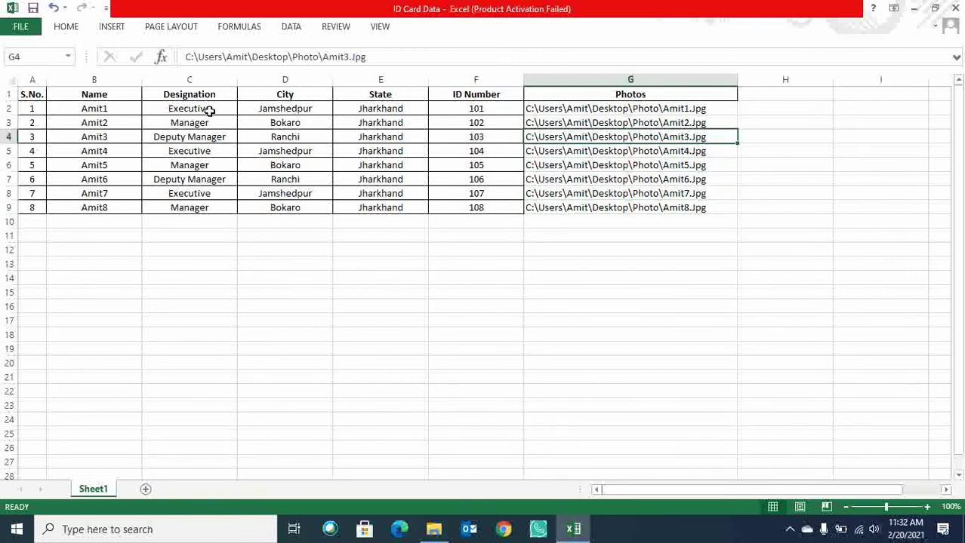
{"action": "key", "text": "Up"}
{"action": "key", "text": "Up"}
{"action": "key", "text": "ctrl+shift+Down"}
Replace every \ with \\ in G2:G9 (40 replacements), then close Find and Replace.
{"action": "key", "text": "ctrl+f"}
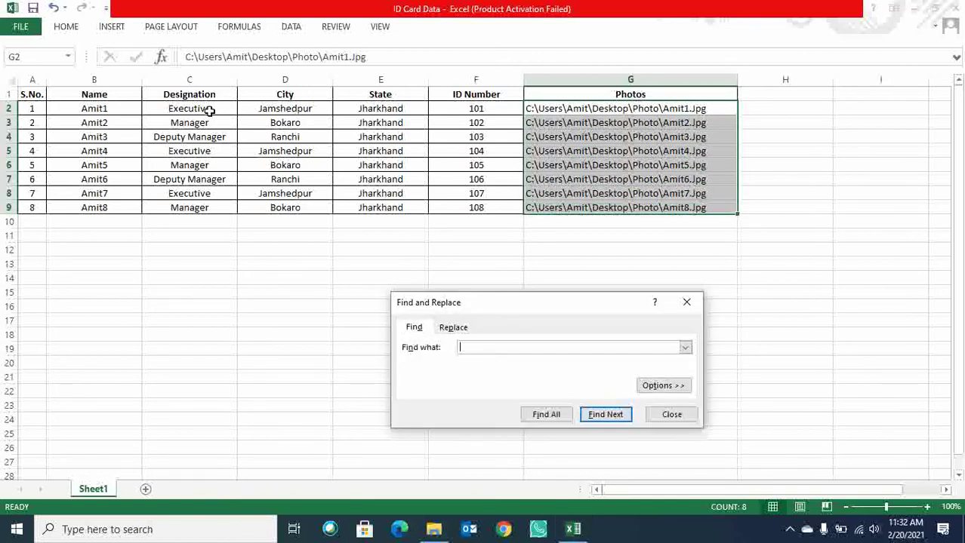
{"action": "key", "text": "ctrl+h"}
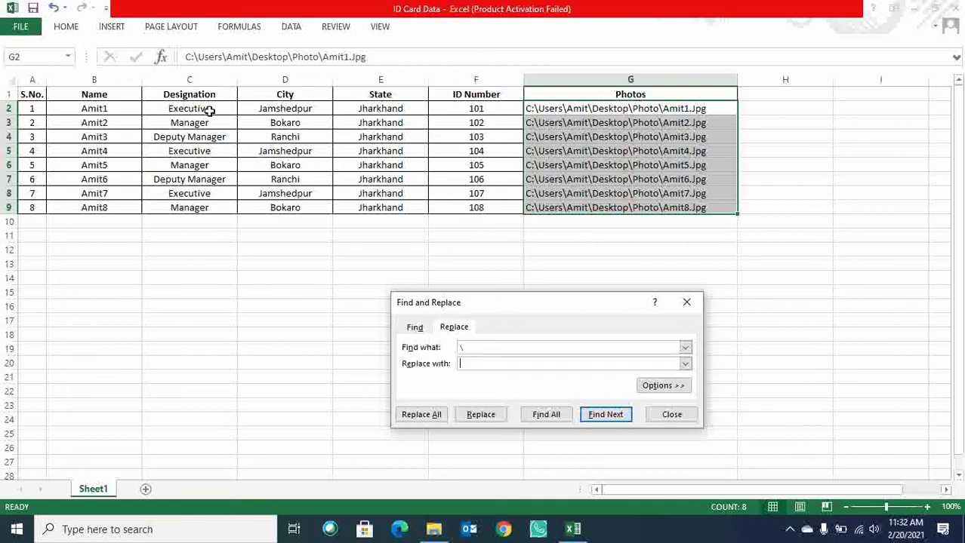
{"action": "type", "text": "\\\\"}
{"action": "left_click", "coordinate": [403, 418]}
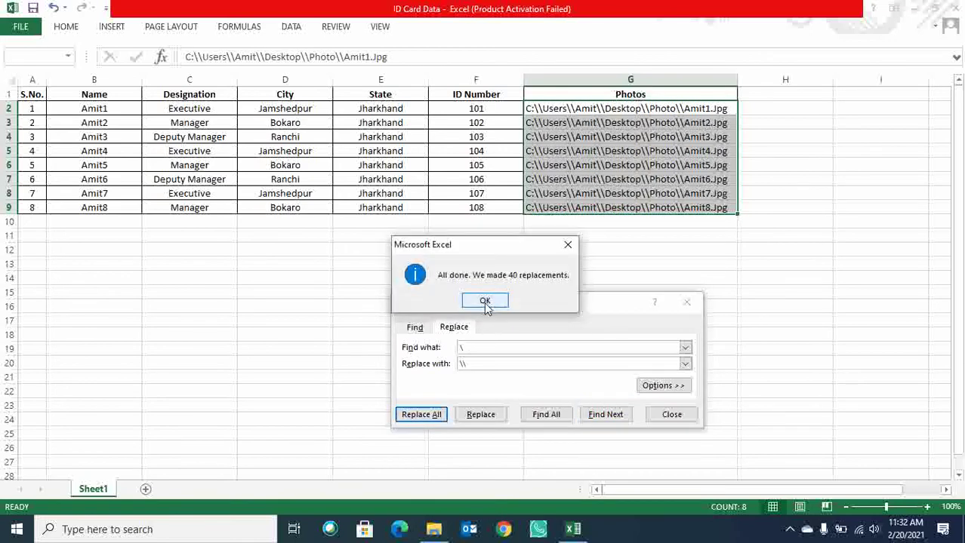
{"action": "left_click", "coordinate": [487, 300]}
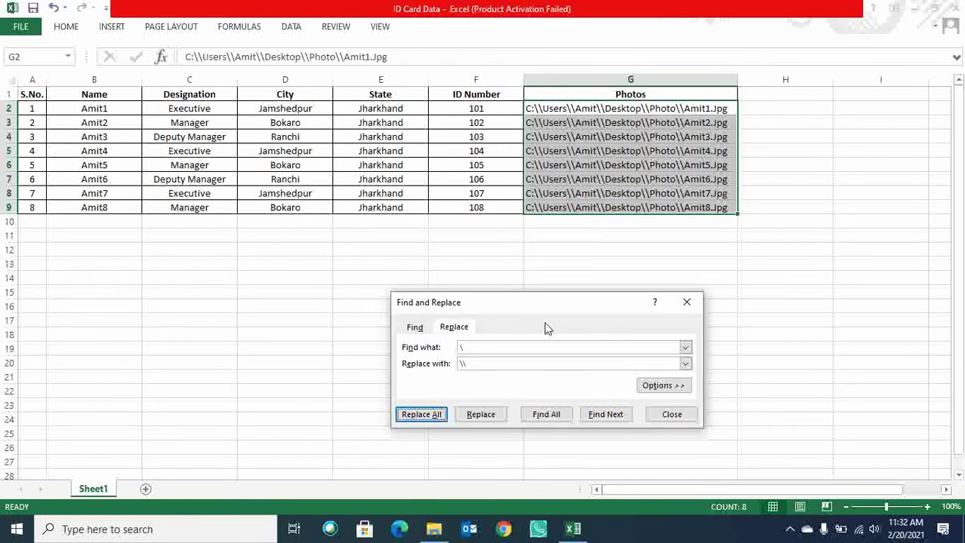
{"action": "left_click", "coordinate": [674, 413]}
{"action": "left_click", "coordinate": [653, 306]}
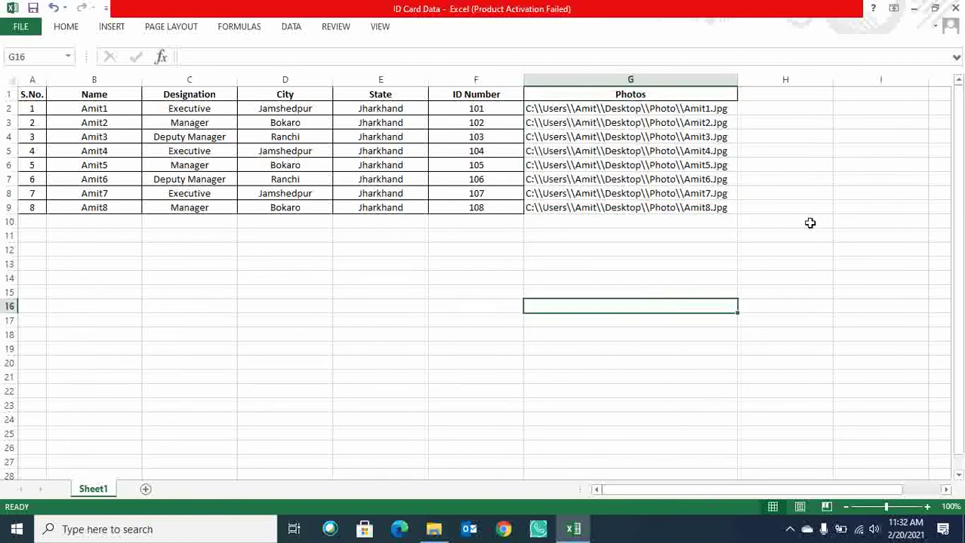
Close Excel and open New Microsoft Word Document from the Photo folder.
{"action": "left_click", "coordinate": [954, 6]}
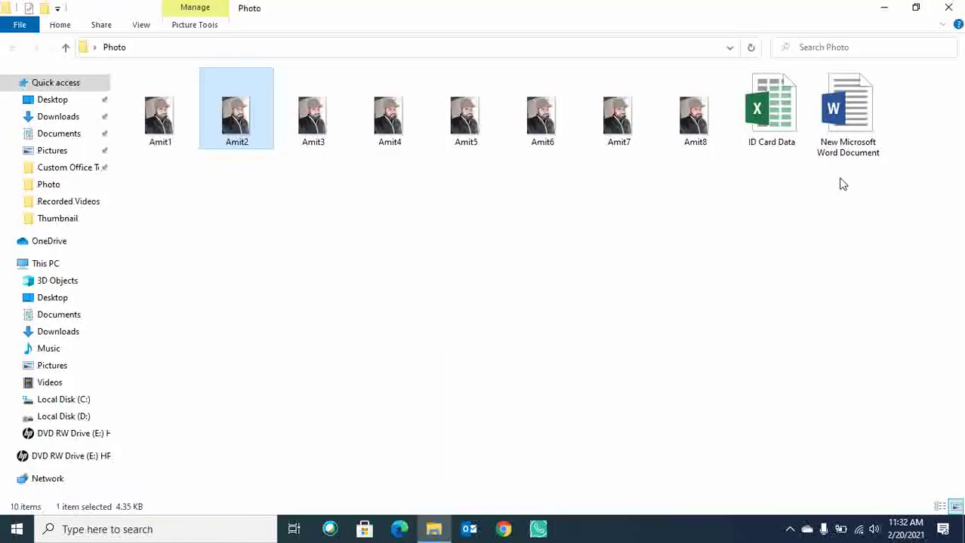
{"action": "double_click", "coordinate": [844, 147]}
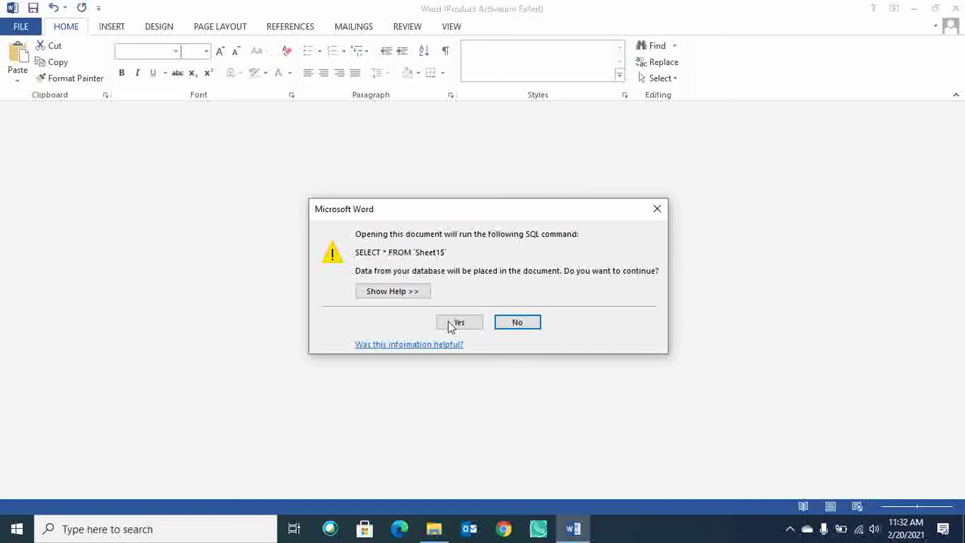
Accept the SELECT * FROM `Sheet1$` data prompt, dismiss activation, and minimize Word.
{"action": "left_click", "coordinate": [462, 324]}
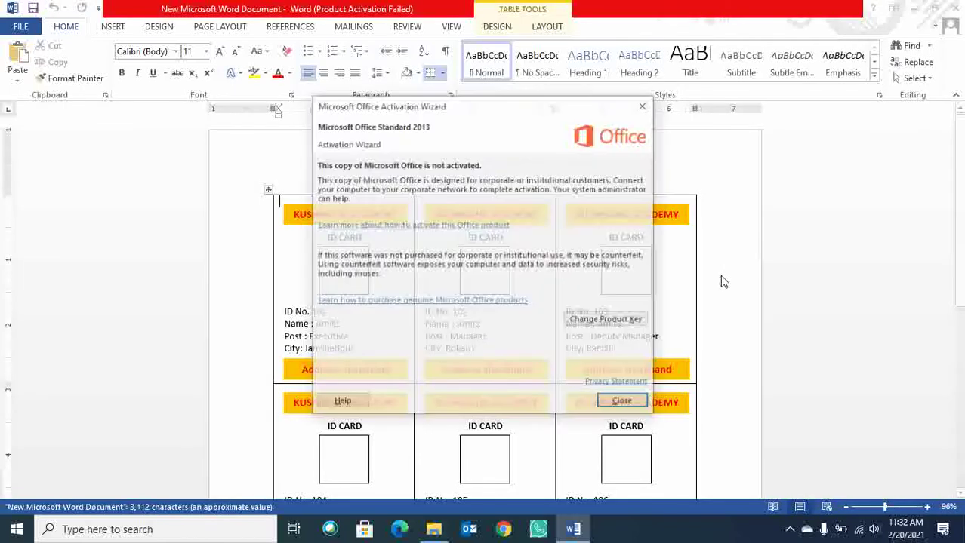
{"action": "left_click", "coordinate": [614, 403]}
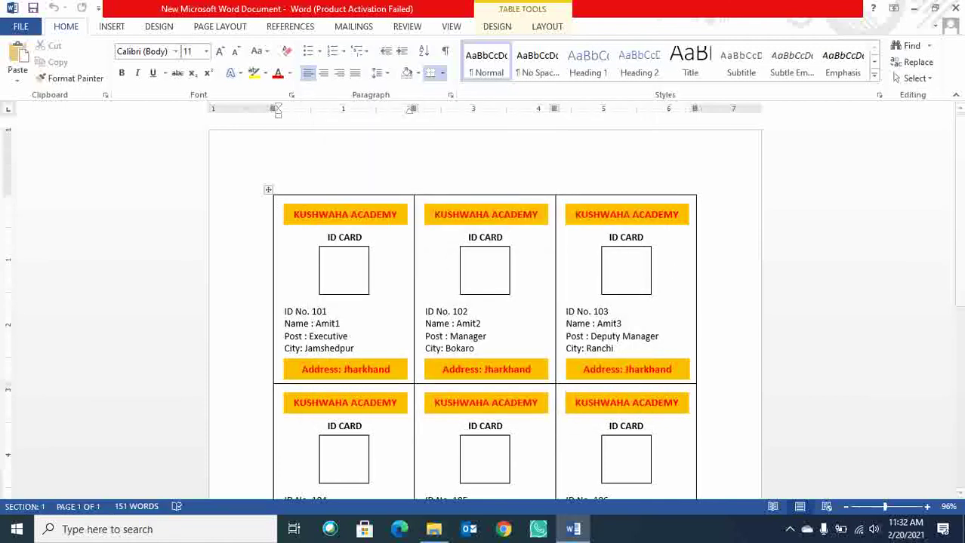
{"action": "left_click", "coordinate": [914, 9]}
Create a new Word document named New Microsoft Word Document (2) in the Photo folder.
{"action": "right_click", "coordinate": [438, 238]}
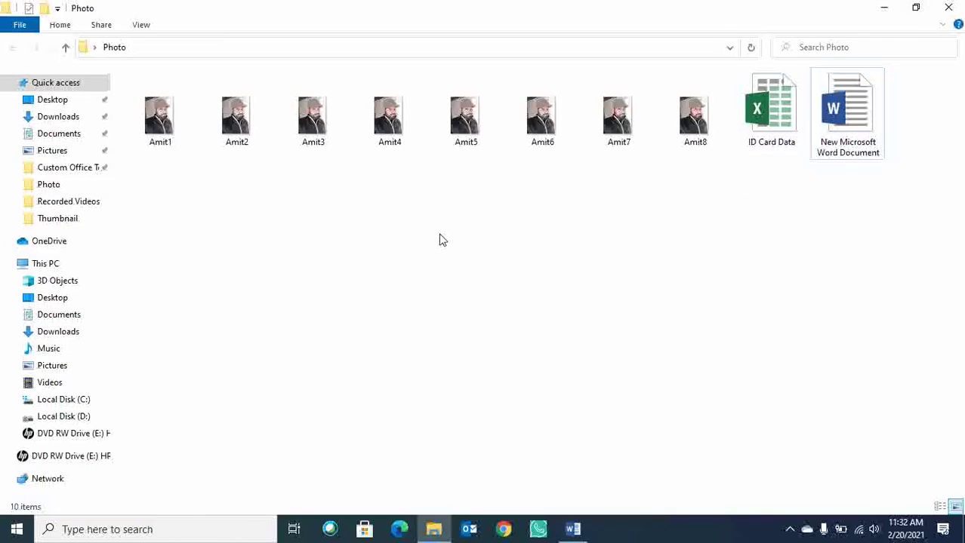
{"action": "mouse_move", "coordinate": [596, 403]}
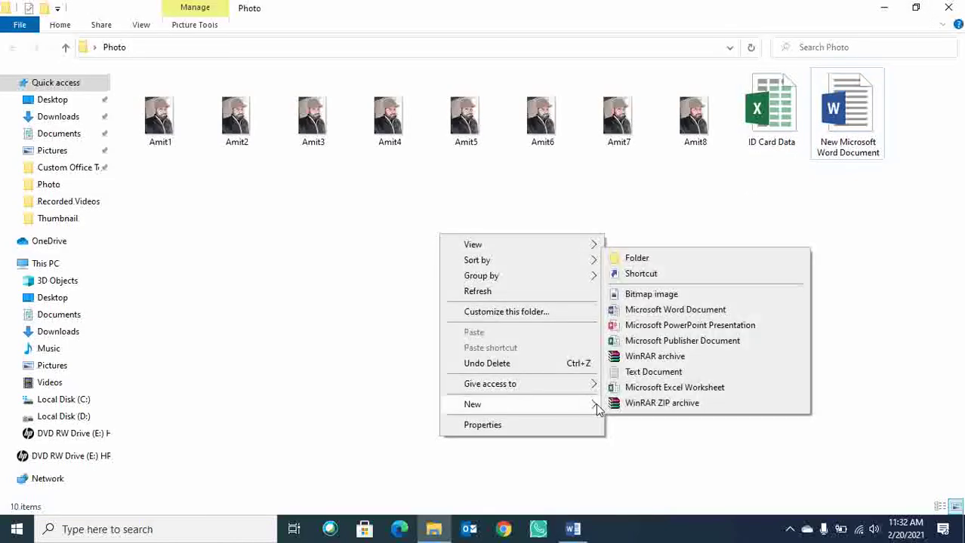
{"action": "left_click", "coordinate": [664, 310]}
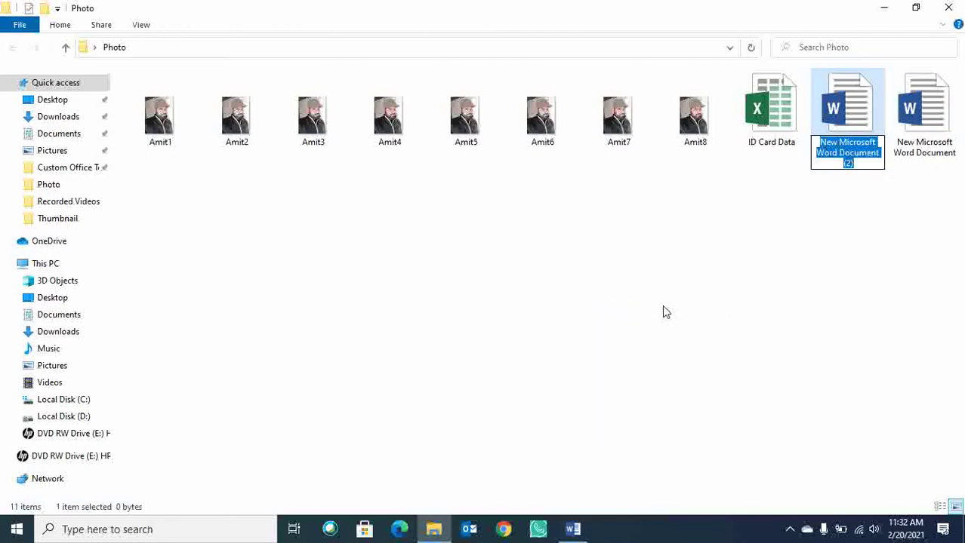
{"action": "key", "text": "Return"}
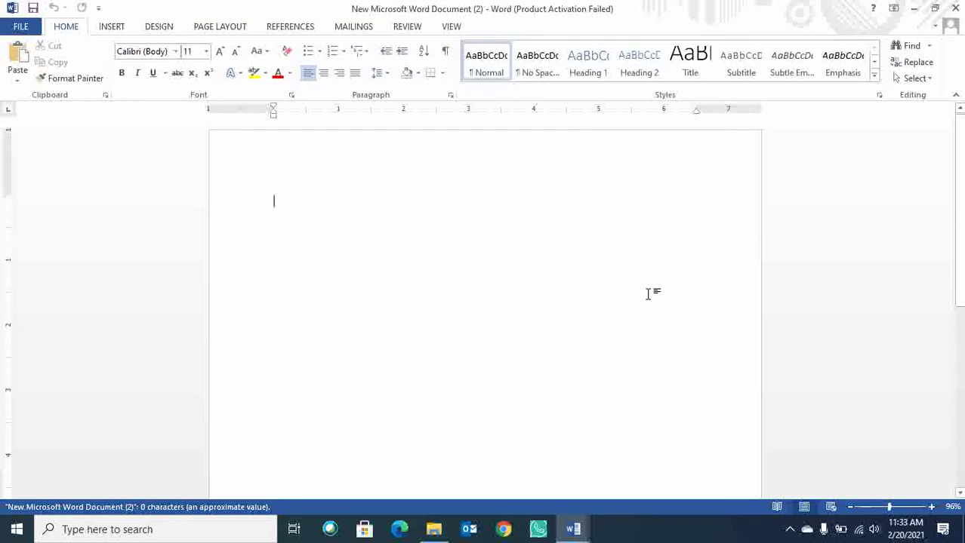
Insert a 3×3 table into the blank document and select it.
{"action": "left_click", "coordinate": [113, 27]}
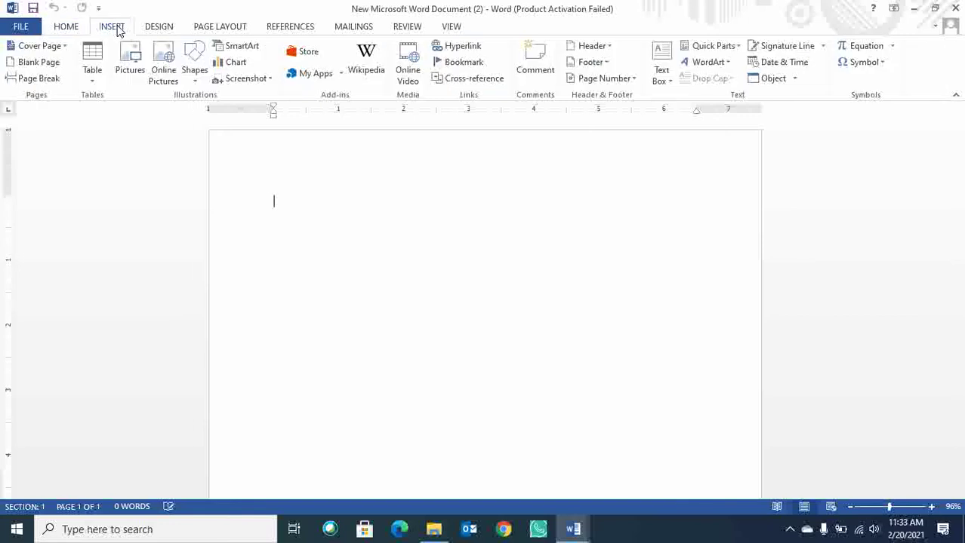
{"action": "left_click", "coordinate": [97, 81]}
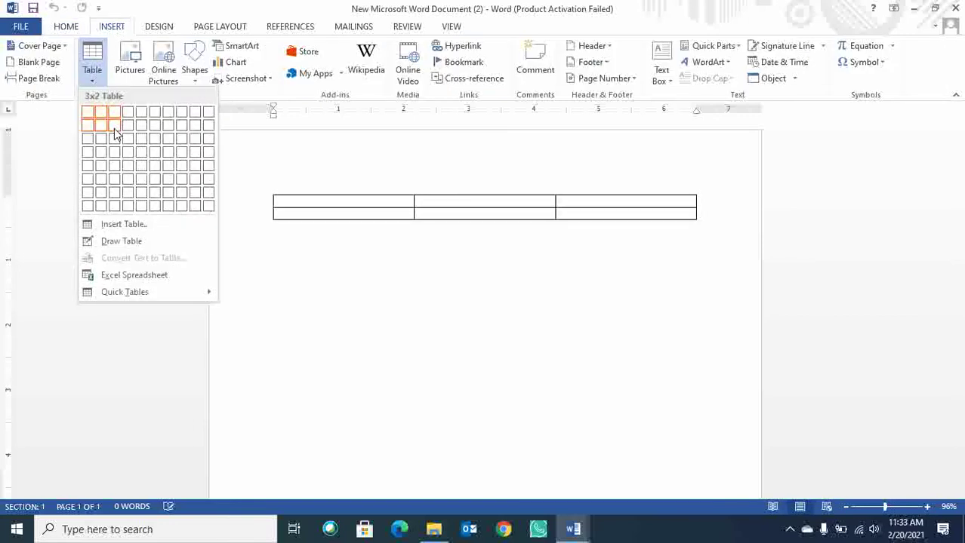
{"action": "left_click", "coordinate": [115, 137]}
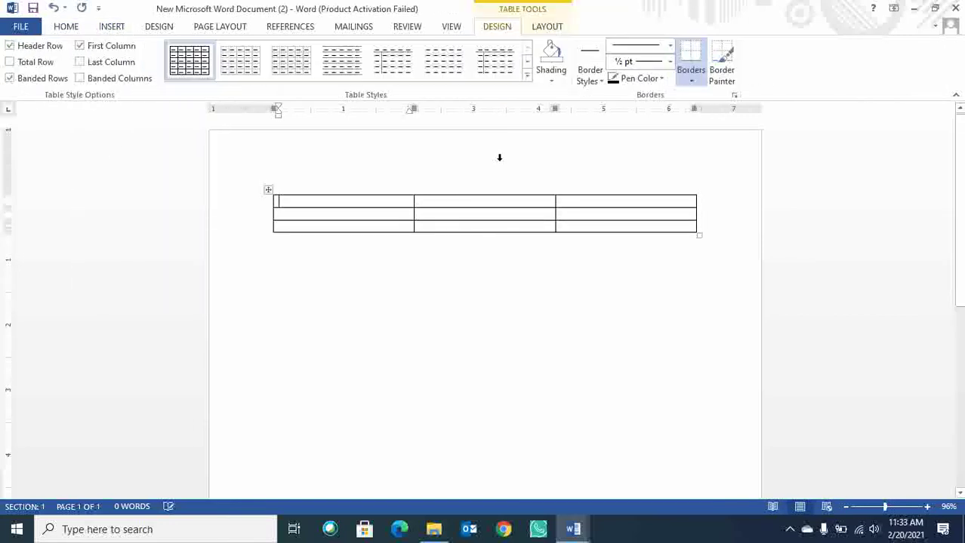
{"action": "left_click", "coordinate": [269, 189]}
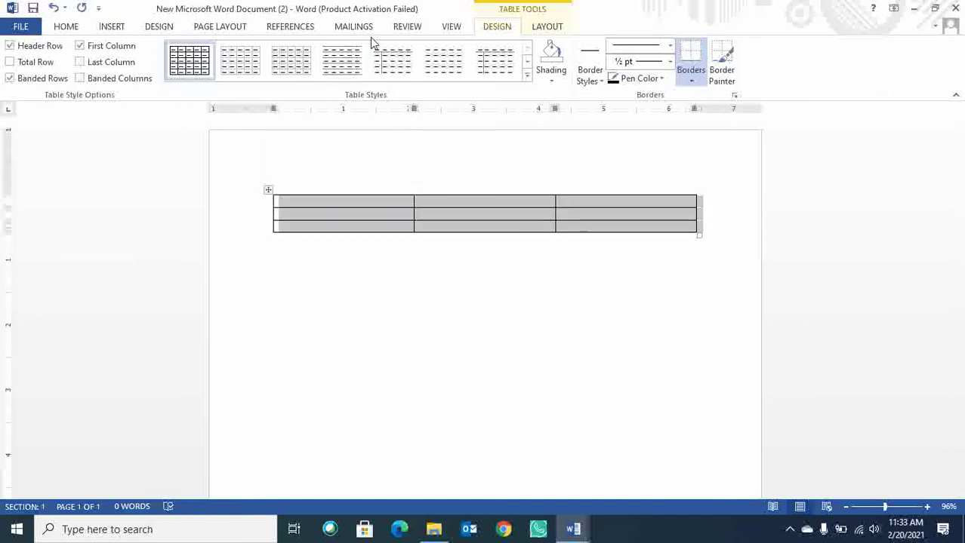
Raise the table's row height to 2.9" and zoom out to 69%.
{"action": "left_click", "coordinate": [534, 30]}
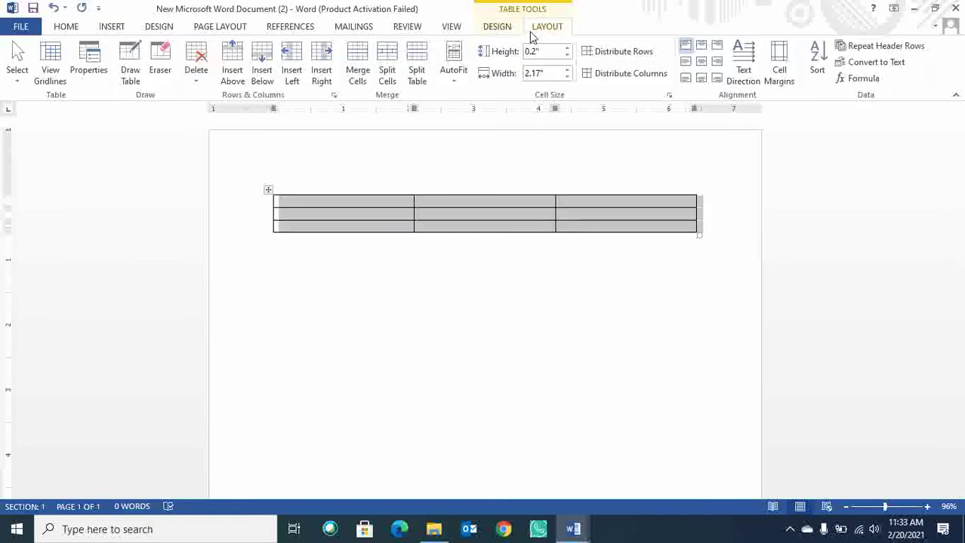
{"action": "left_click", "coordinate": [566, 49]}
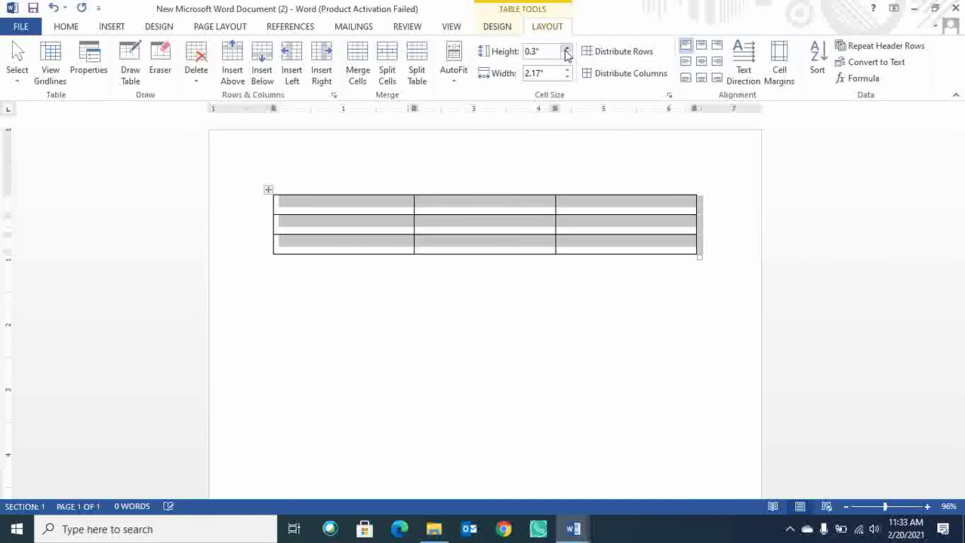
{"action": "left_click", "coordinate": [566, 48]}
{"action": "left_click", "coordinate": [565, 48]}
{"action": "left_click", "coordinate": [566, 48]}
{"action": "left_click", "coordinate": [565, 49]}
{"action": "left_click", "coordinate": [566, 49]}
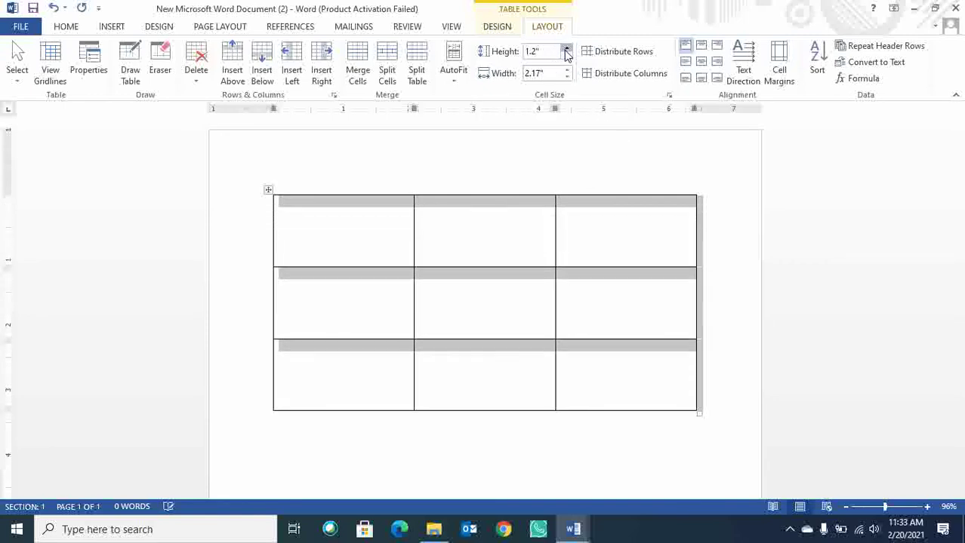
{"action": "left_click", "coordinate": [566, 49]}
{"action": "left_click", "coordinate": [565, 48]}
{"action": "left_click", "coordinate": [566, 48]}
{"action": "left_click", "coordinate": [565, 48]}
{"action": "left_click", "coordinate": [565, 49]}
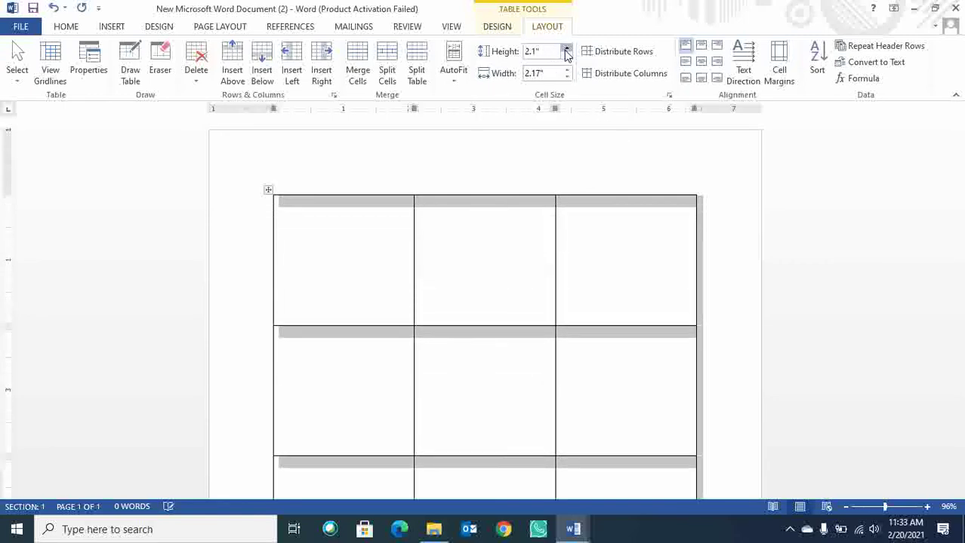
{"action": "left_click", "coordinate": [566, 48]}
{"action": "left_click", "coordinate": [565, 49]}
{"action": "left_click", "coordinate": [565, 49]}
{"action": "left_click", "coordinate": [566, 48]}
{"action": "left_click", "coordinate": [566, 49]}
{"action": "left_click", "coordinate": [565, 49]}
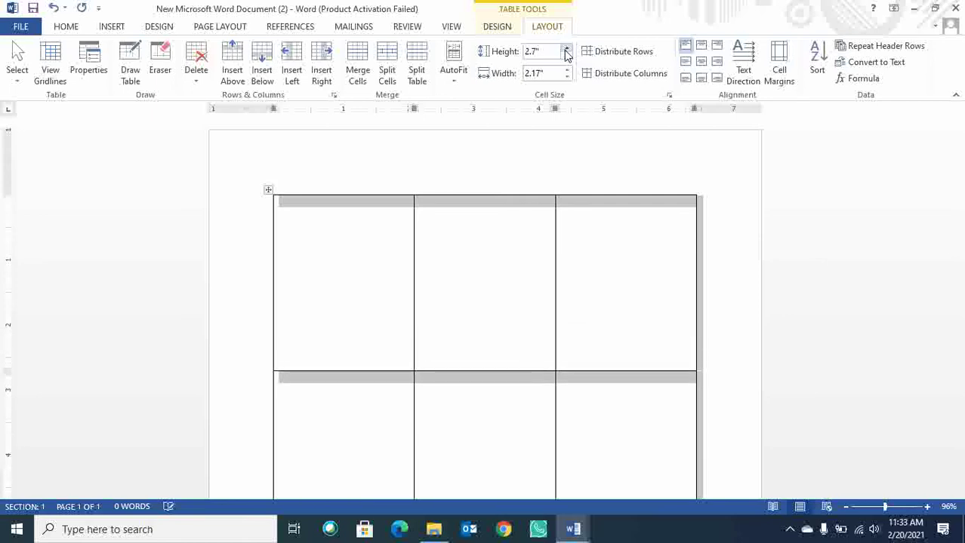
{"action": "left_click", "coordinate": [565, 48]}
{"action": "left_click", "coordinate": [565, 48]}
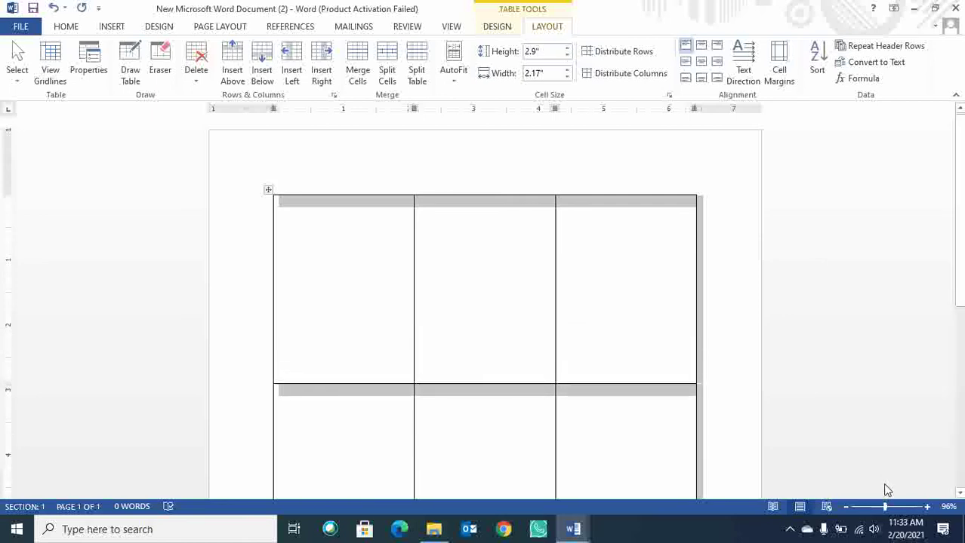
{"action": "left_click", "coordinate": [875, 506]}
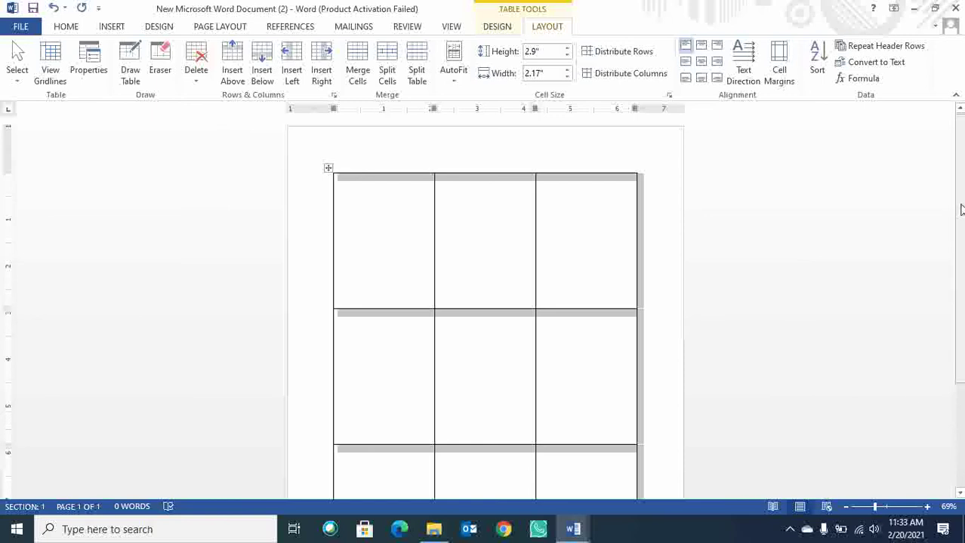
Set the label table's rows to an exact height of 2.9" in Table Properties.
{"action": "left_click_drag", "start_coordinate": [959, 249], "coordinate": [959, 270]}
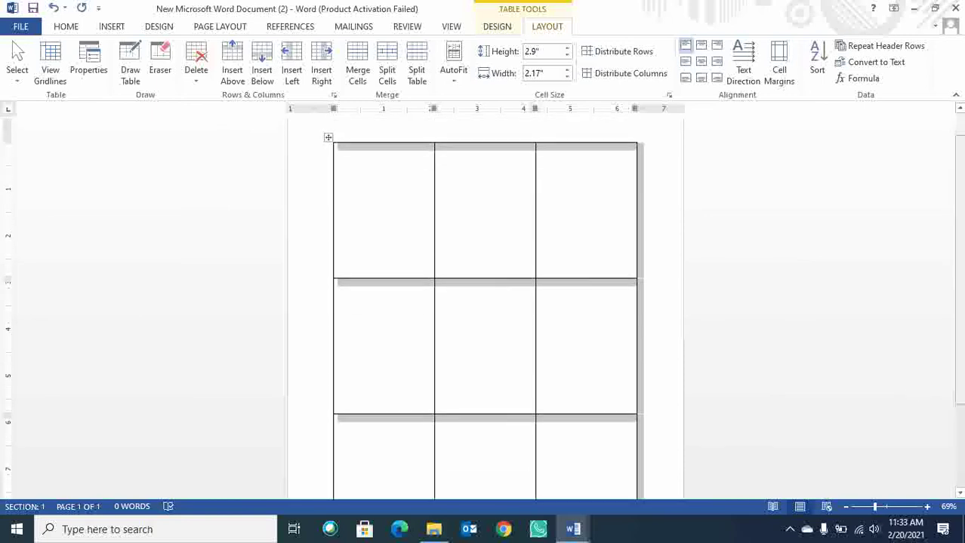
{"action": "left_click", "coordinate": [78, 31]}
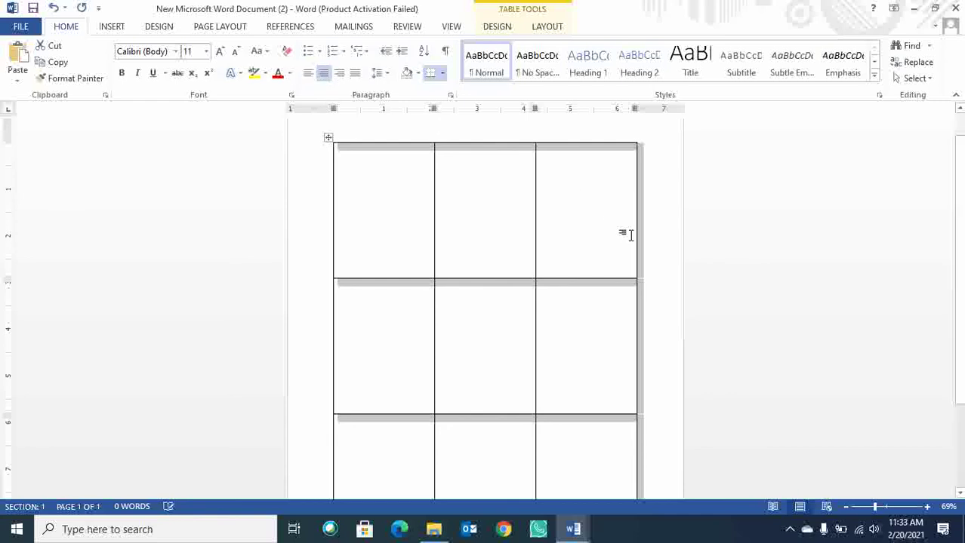
{"action": "left_click", "coordinate": [736, 238]}
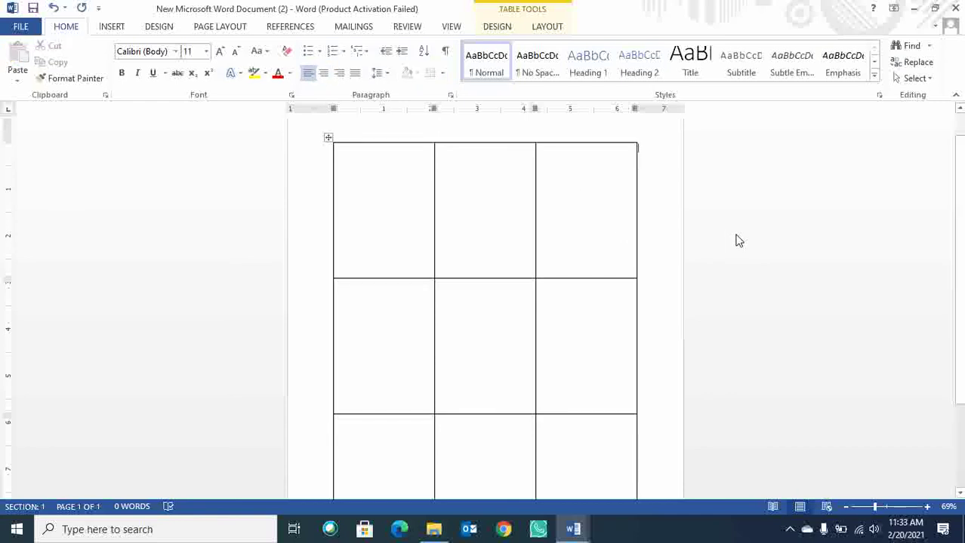
{"action": "left_click", "coordinate": [324, 137]}
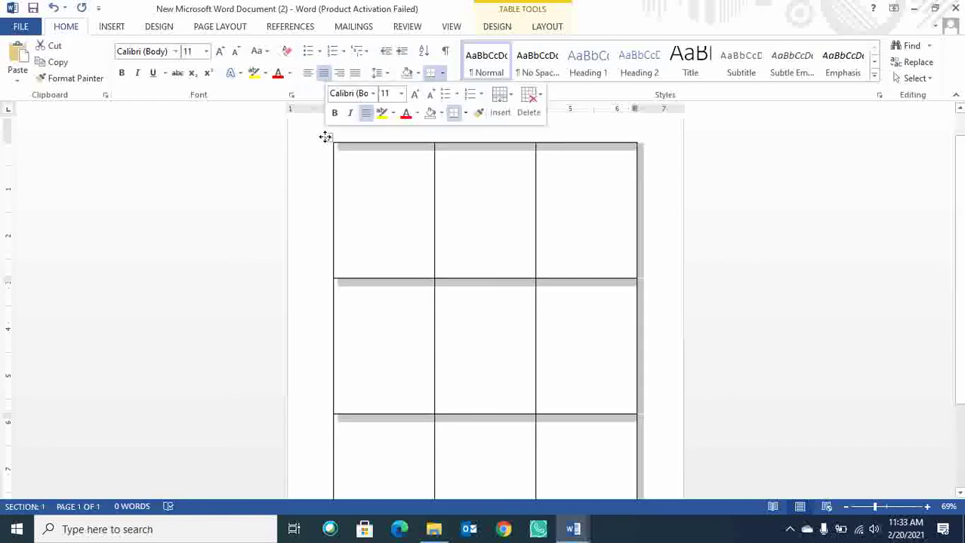
{"action": "right_click", "coordinate": [325, 137]}
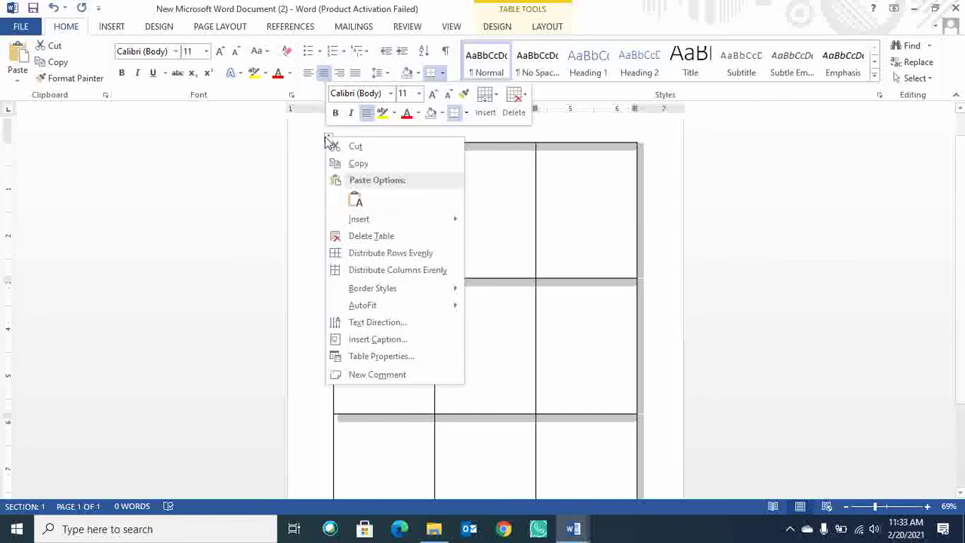
{"action": "left_click", "coordinate": [392, 360]}
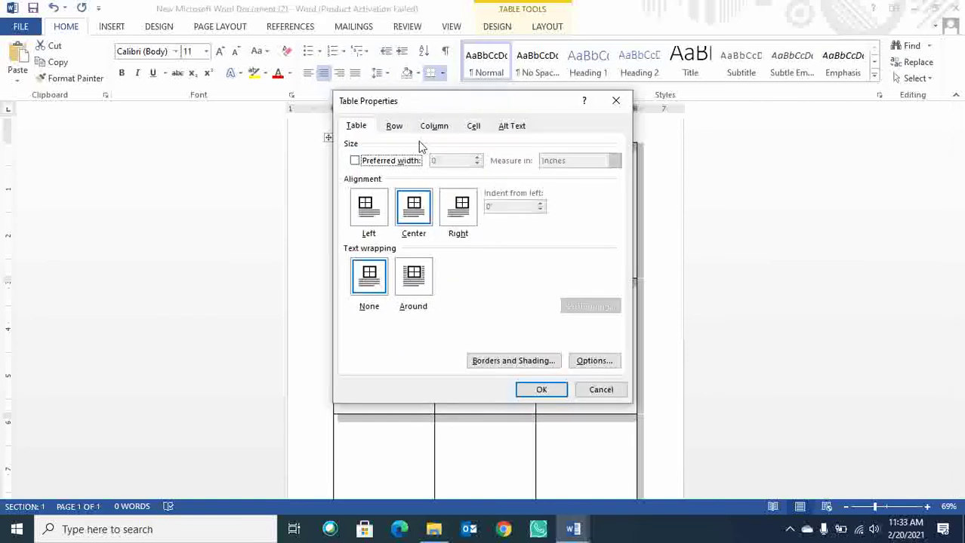
{"action": "left_click", "coordinate": [394, 125]}
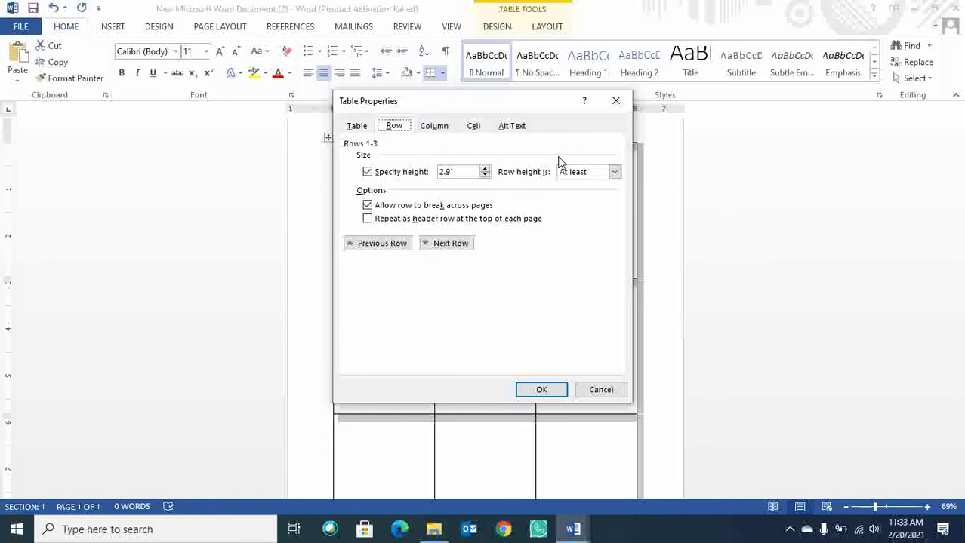
{"action": "left_click", "coordinate": [614, 172]}
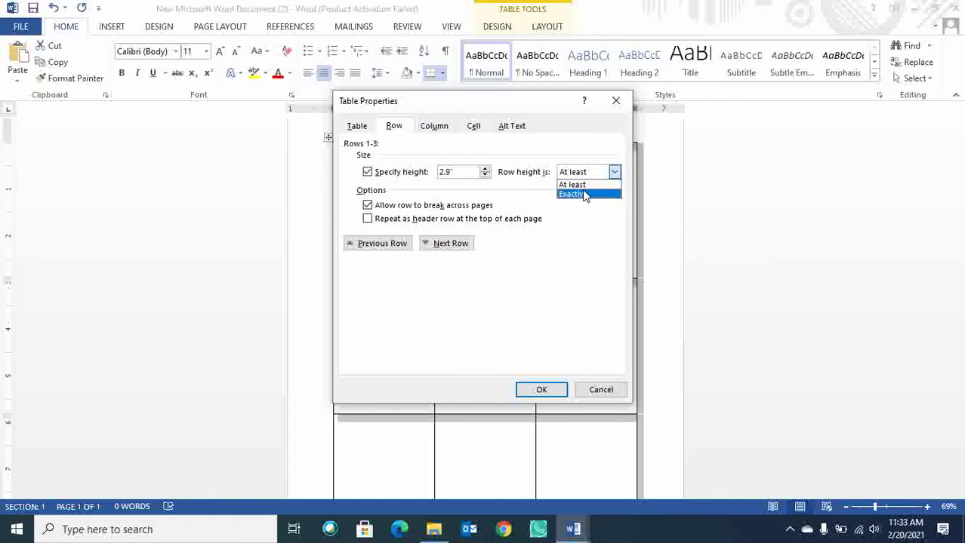
{"action": "left_click", "coordinate": [582, 192]}
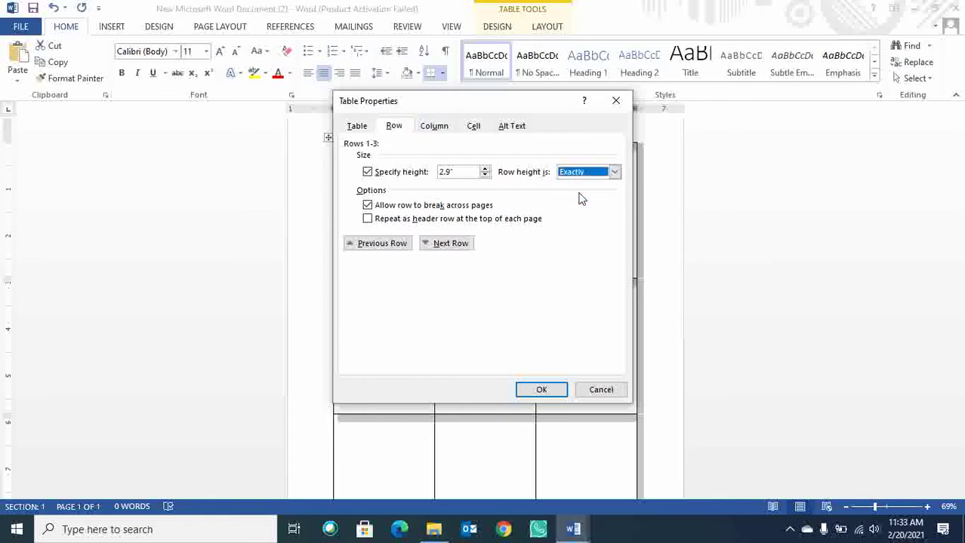
Turn off Automatically resize to fit contents and apply the table changes.
{"action": "left_click", "coordinate": [359, 127]}
{"action": "left_click", "coordinate": [588, 361]}
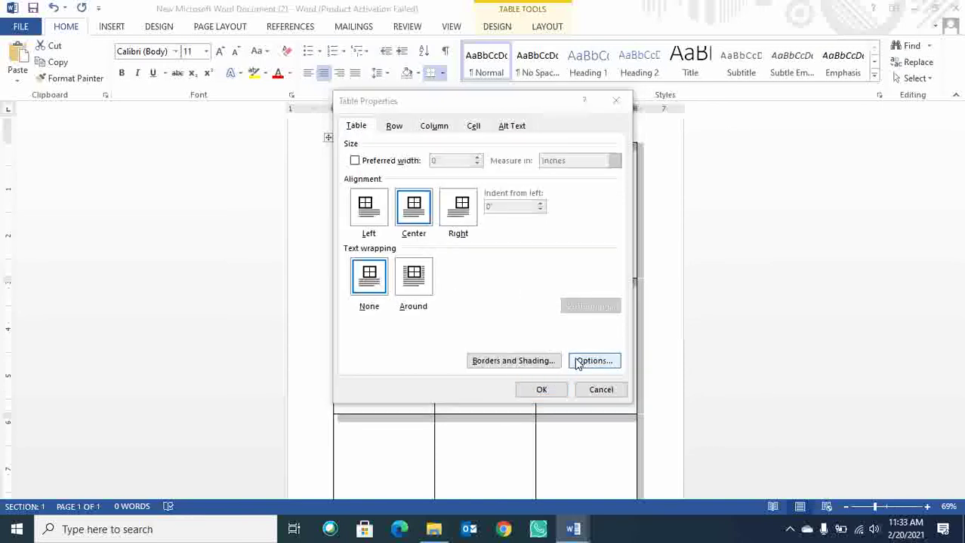
{"action": "left_click", "coordinate": [473, 296]}
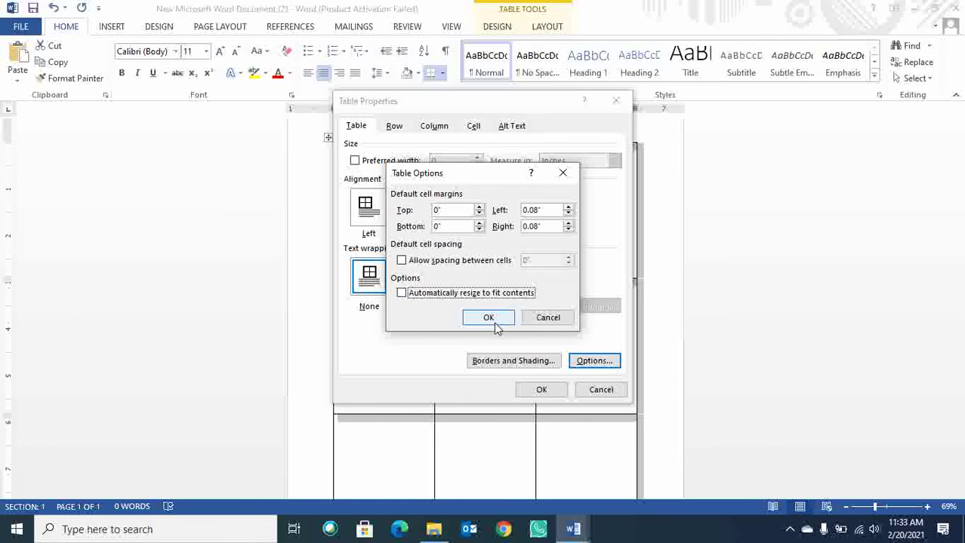
{"action": "left_click", "coordinate": [491, 320]}
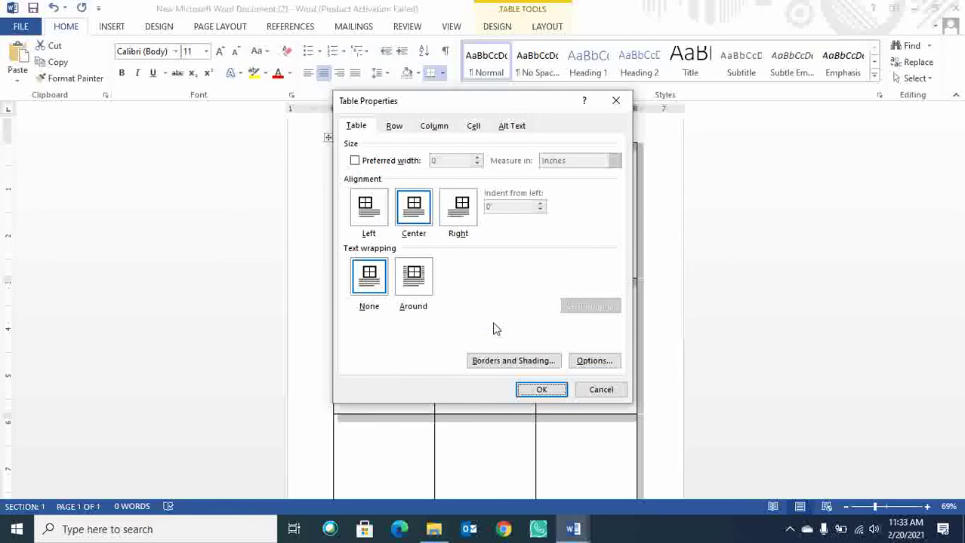
{"action": "left_click", "coordinate": [526, 391]}
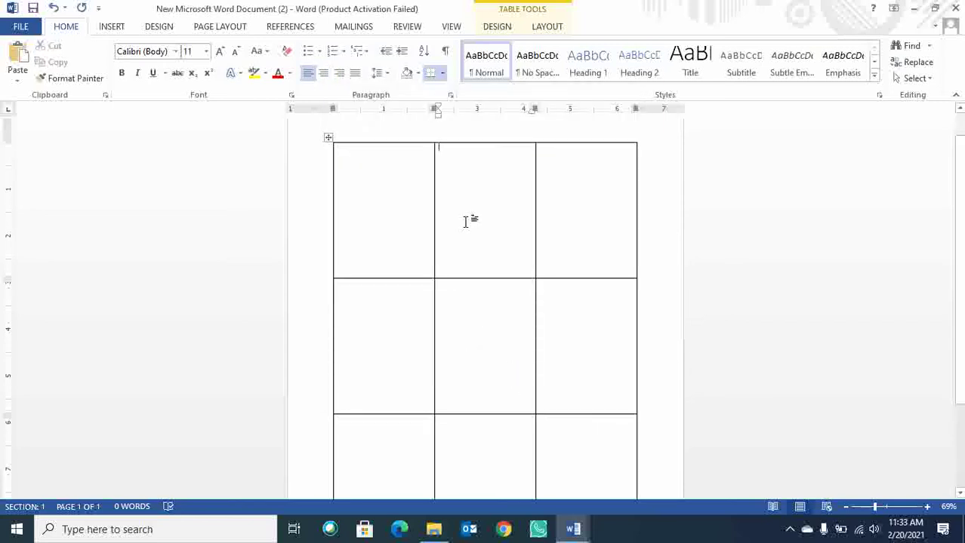
Add and then undo an empty line above the table and in the first cell.
{"action": "key", "text": "Return"}
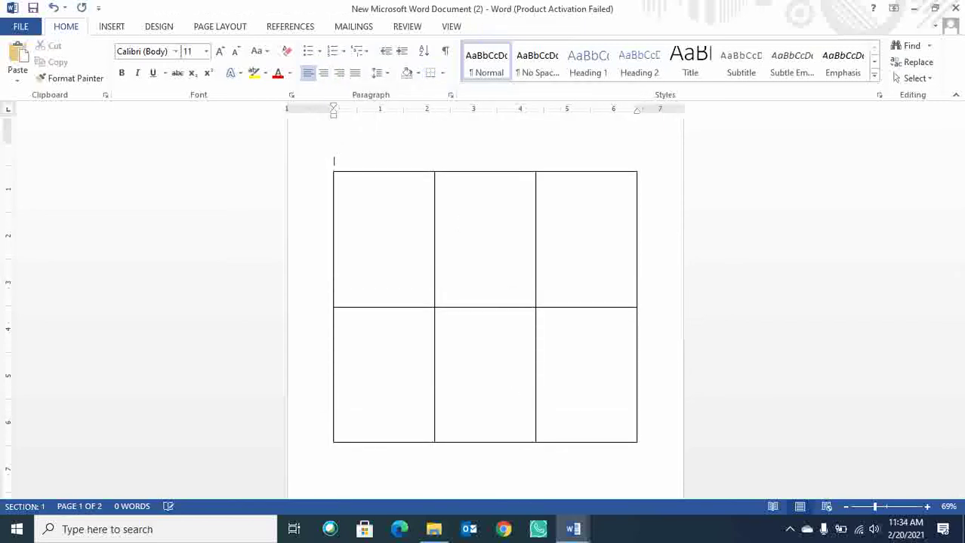
{"action": "key", "text": "ctrl+z"}
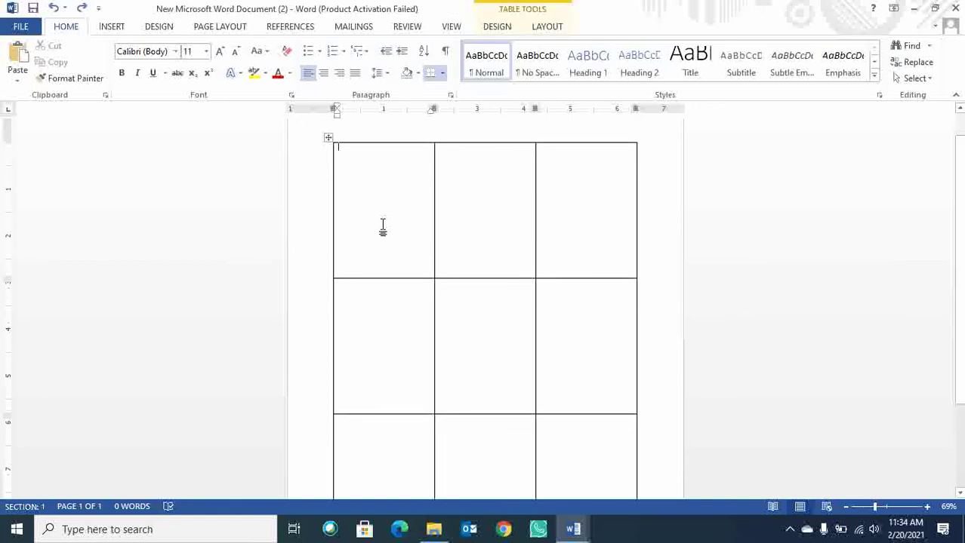
{"action": "double_click", "coordinate": [364, 218]}
{"action": "key", "text": "Return"}
{"action": "key", "text": "Return"}
{"action": "key", "text": "Return"}
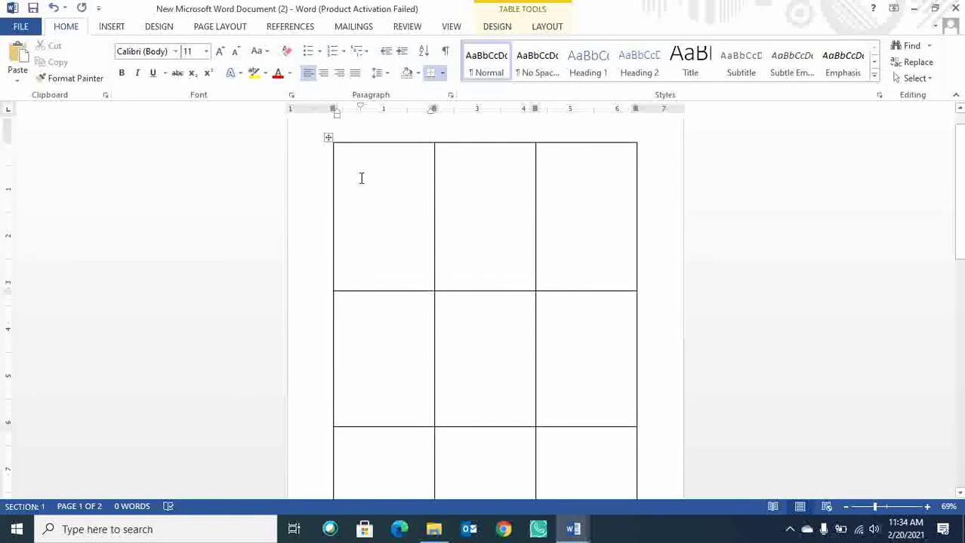
{"action": "key", "text": "ctrl+z"}
{"action": "key", "text": "ctrl+z"}
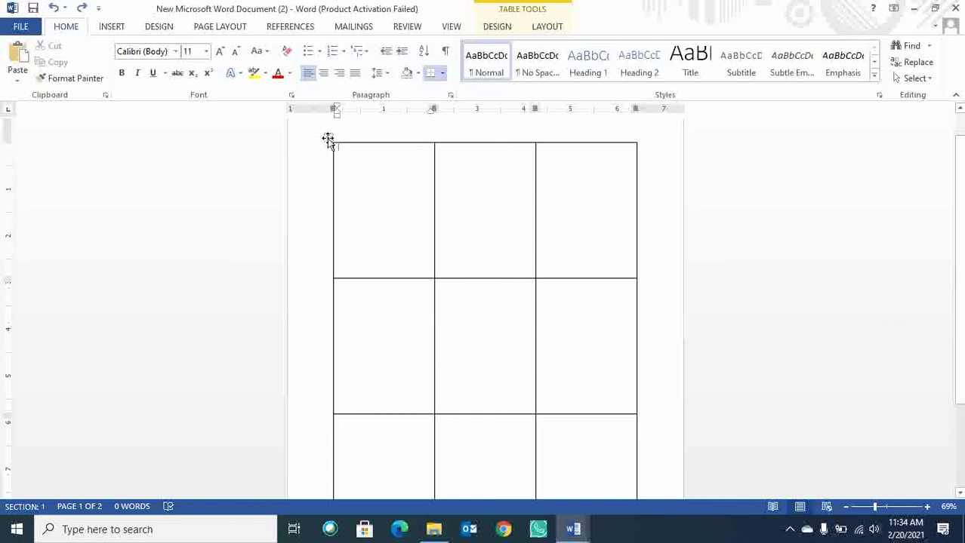
Reapply the exact 2.9" row height to the whole table.
{"action": "left_click", "coordinate": [329, 136]}
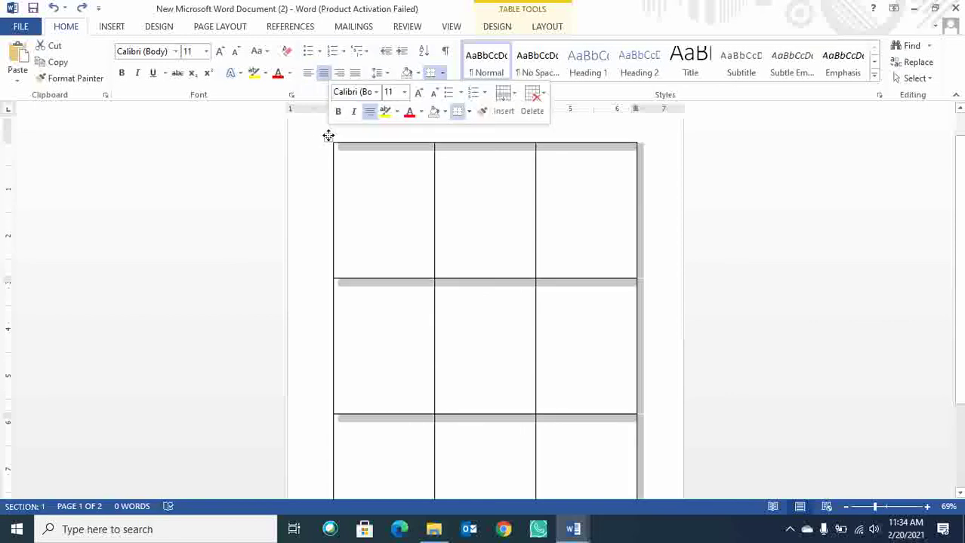
{"action": "left_click", "coordinate": [323, 73]}
{"action": "left_click", "coordinate": [545, 28]}
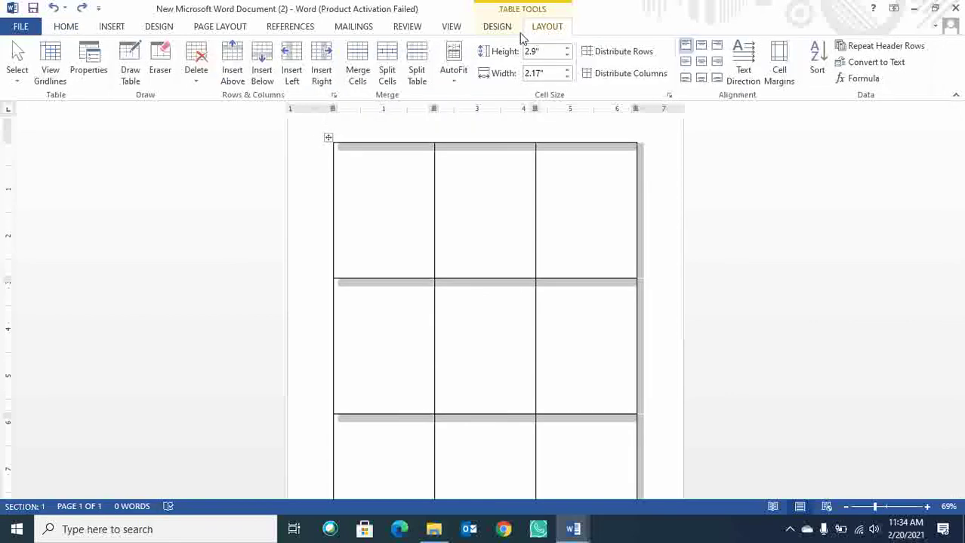
{"action": "left_click", "coordinate": [89, 75]}
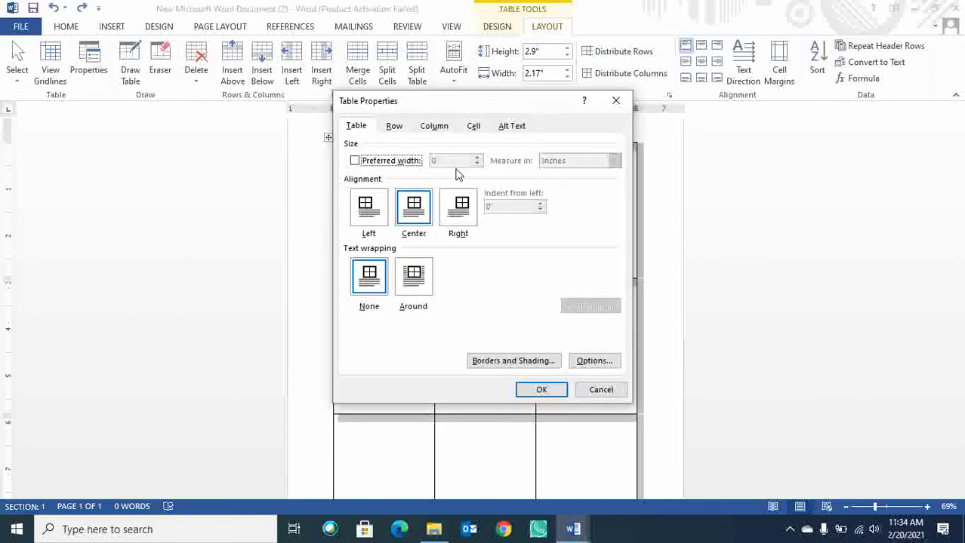
{"action": "left_click", "coordinate": [405, 129]}
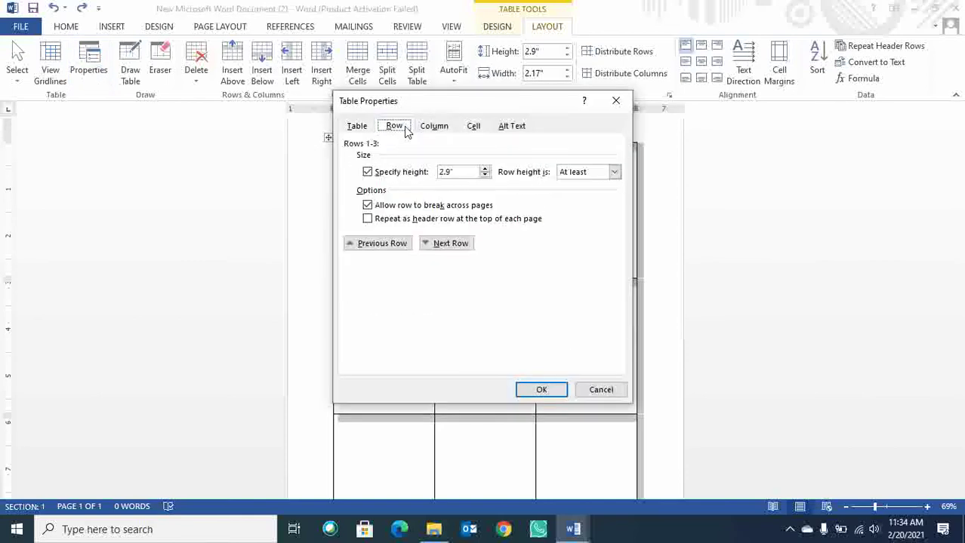
{"action": "left_click", "coordinate": [614, 172]}
{"action": "left_click", "coordinate": [591, 197]}
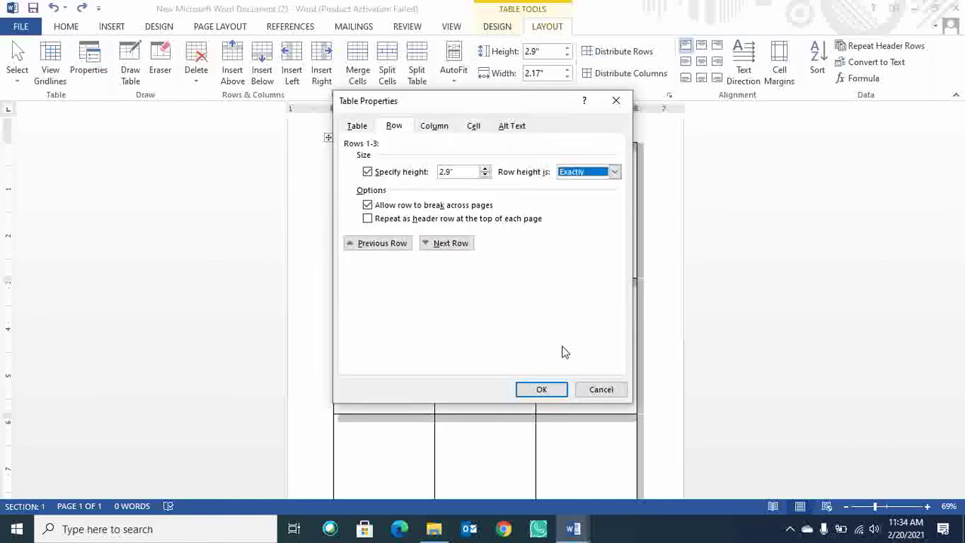
{"action": "left_click", "coordinate": [554, 390]}
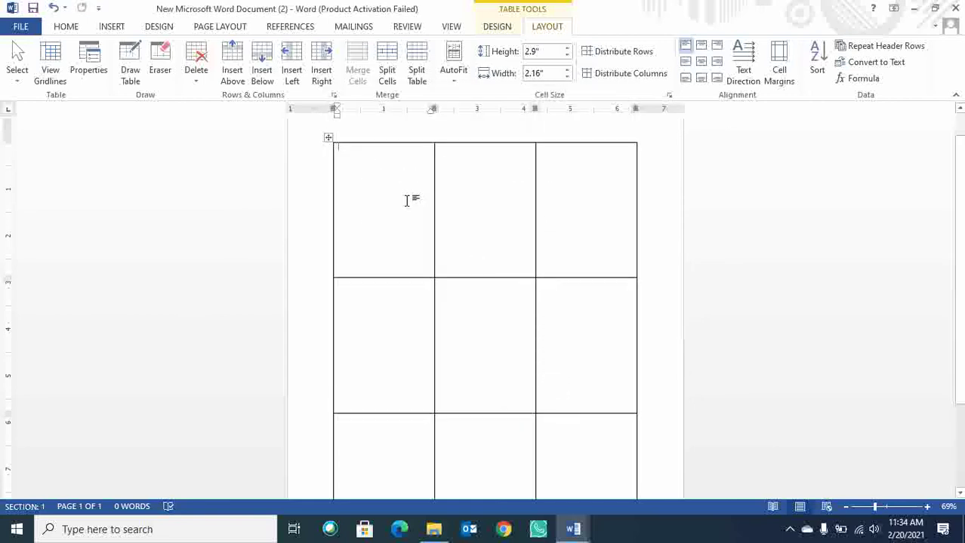
Remove the stray line above the table and indent the first cell's line half an inch.
{"action": "key", "text": "Down"}
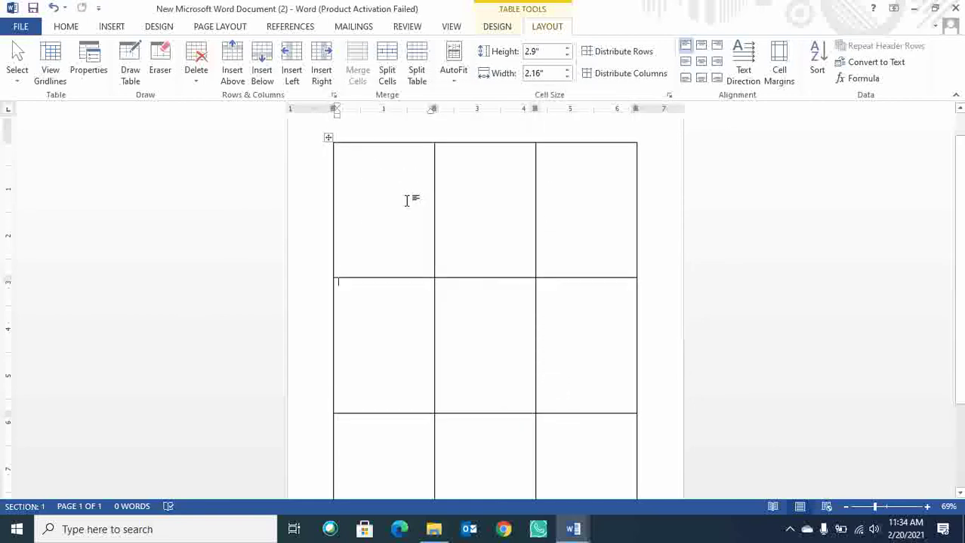
{"action": "left_click", "coordinate": [346, 243]}
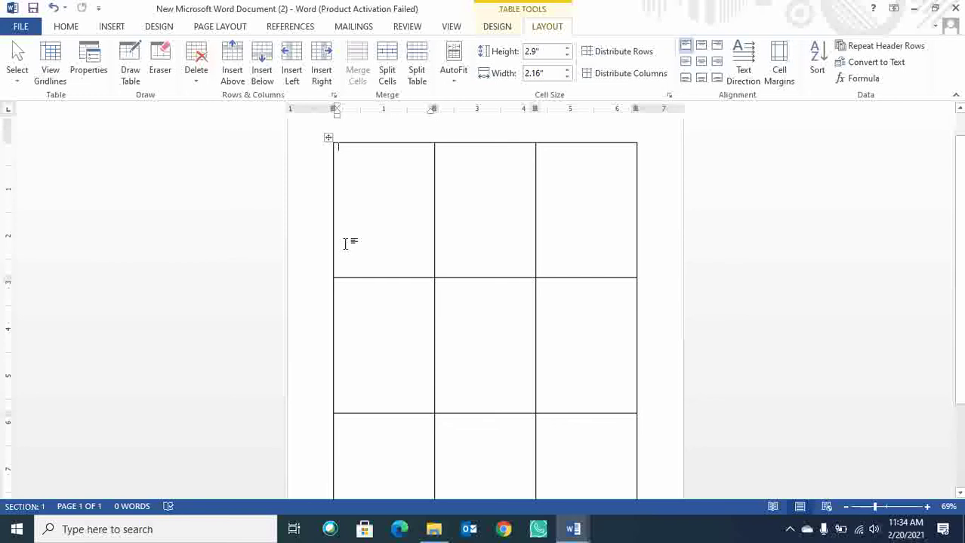
{"action": "key", "text": "Return"}
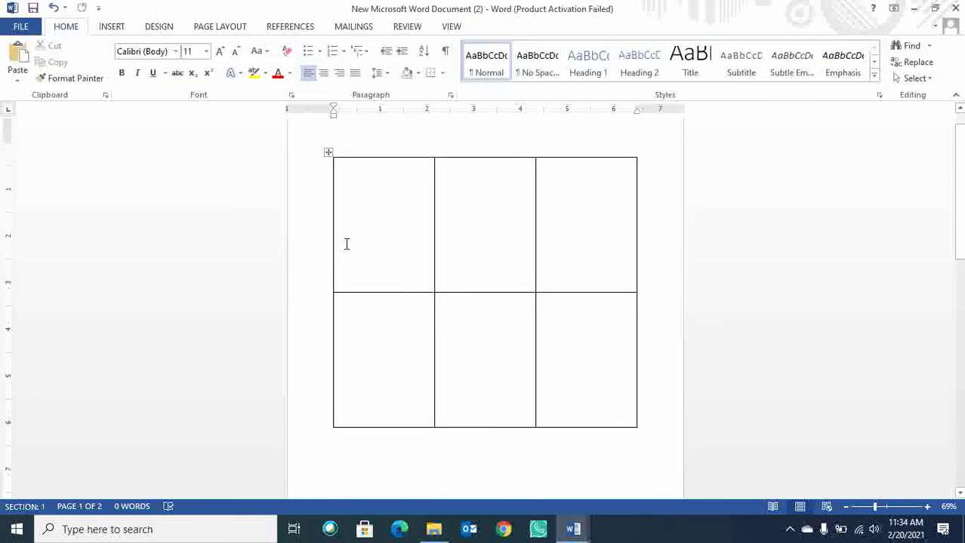
{"action": "key", "text": "ctrl+z"}
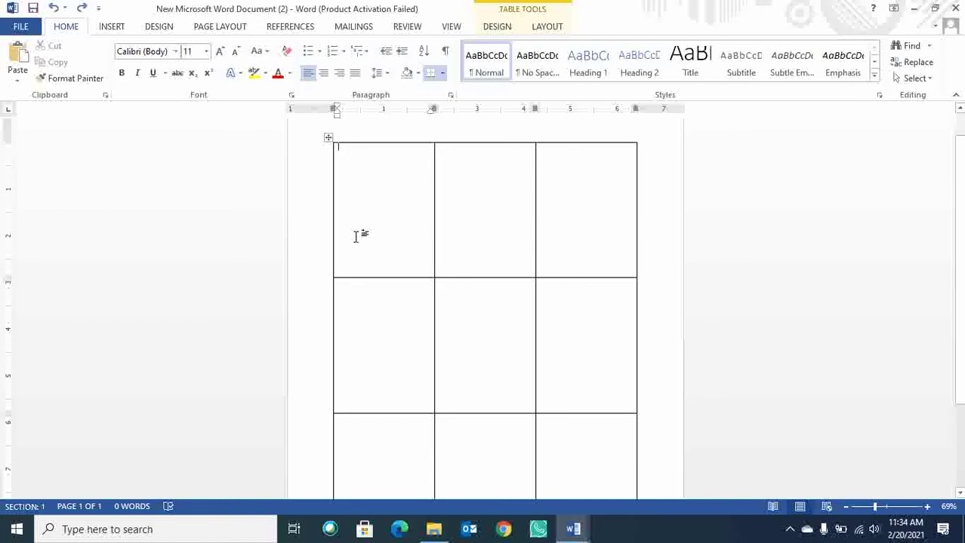
{"action": "double_click", "coordinate": [356, 236]}
{"action": "key", "text": "ctrl+Tab"}
Draw a rectangle across the top of the first cell and give it a yellow shape style.
{"action": "left_click", "coordinate": [115, 28]}
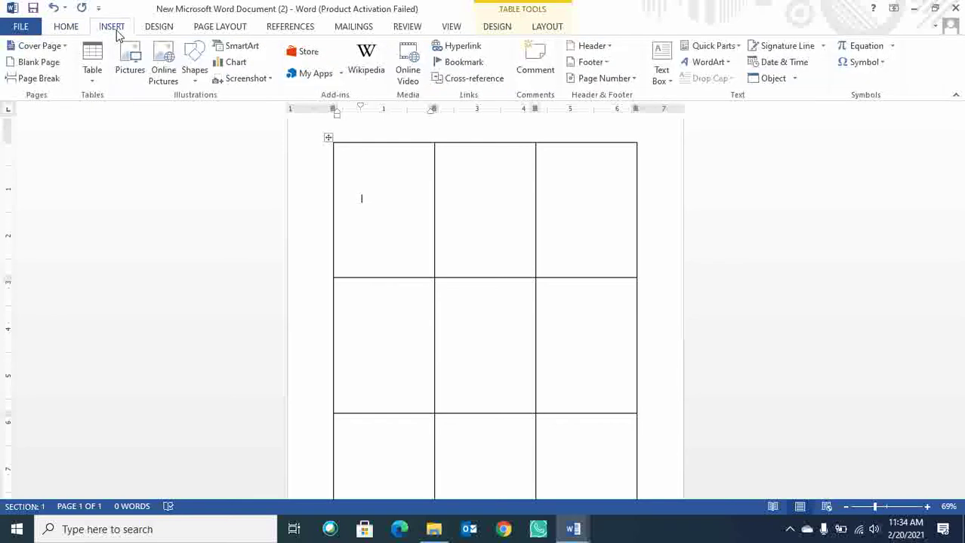
{"action": "left_click", "coordinate": [197, 76]}
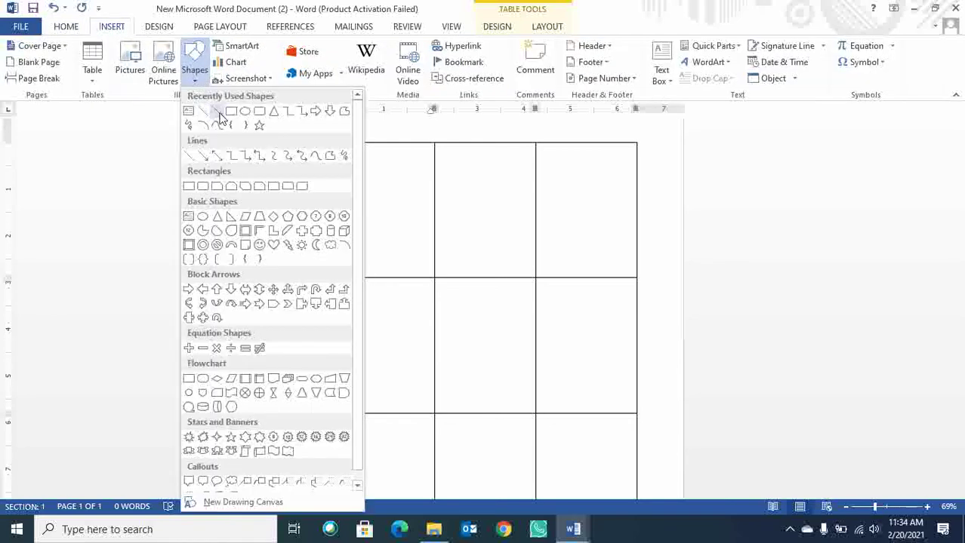
{"action": "left_click", "coordinate": [218, 112]}
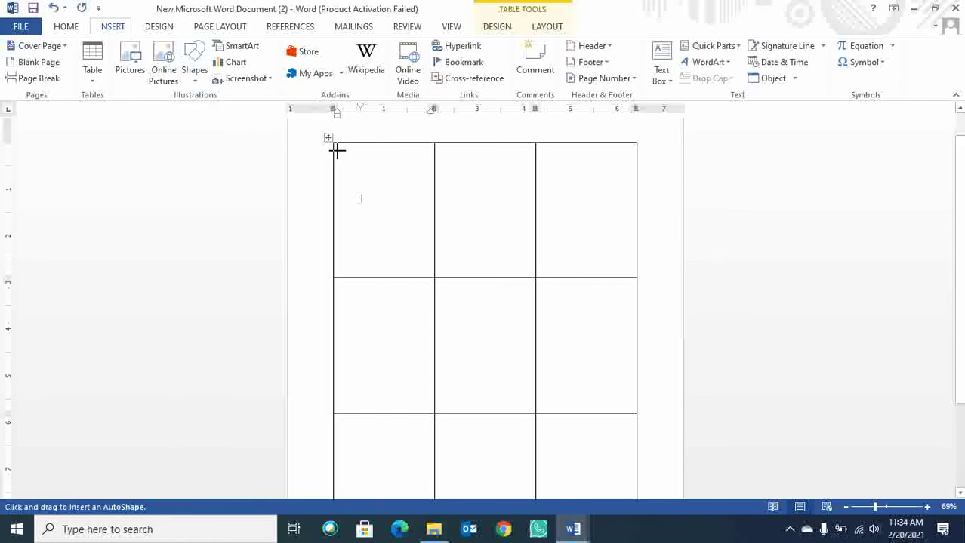
{"action": "mouse_move", "coordinate": [338, 147]}
{"action": "left_mouse_down"}
{"action": "mouse_move", "coordinate": [413, 176]}
{"action": "mouse_move", "coordinate": [430, 168]}
{"action": "left_mouse_up"}
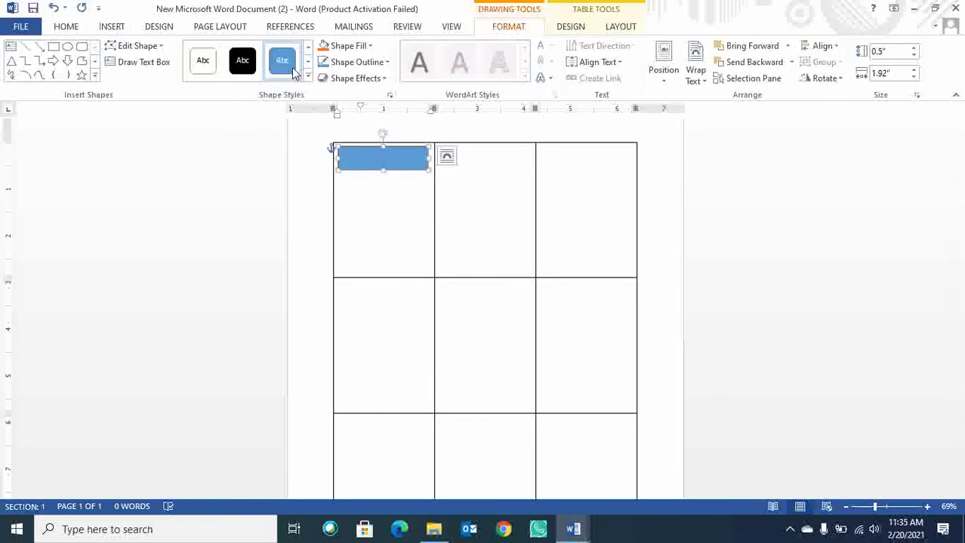
{"action": "left_click", "coordinate": [308, 76]}
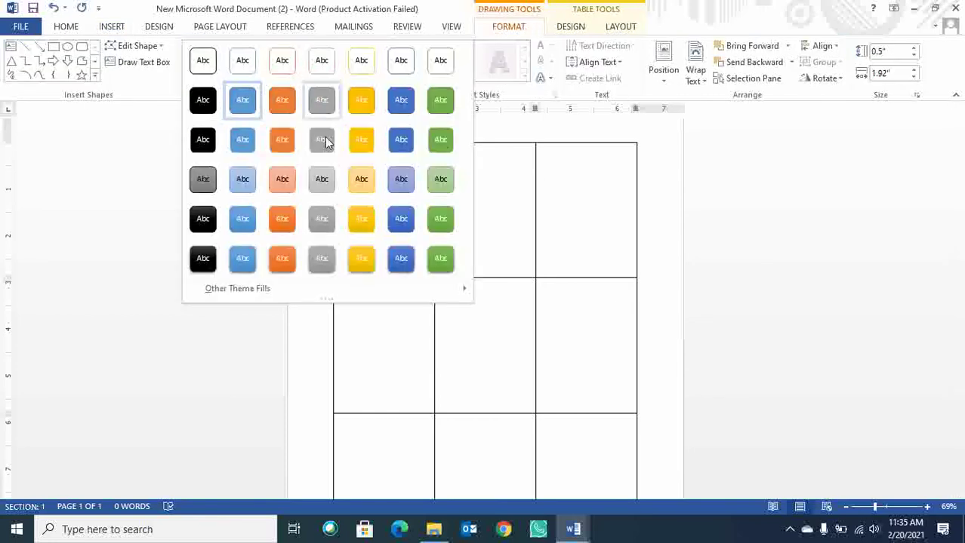
{"action": "left_click", "coordinate": [349, 147]}
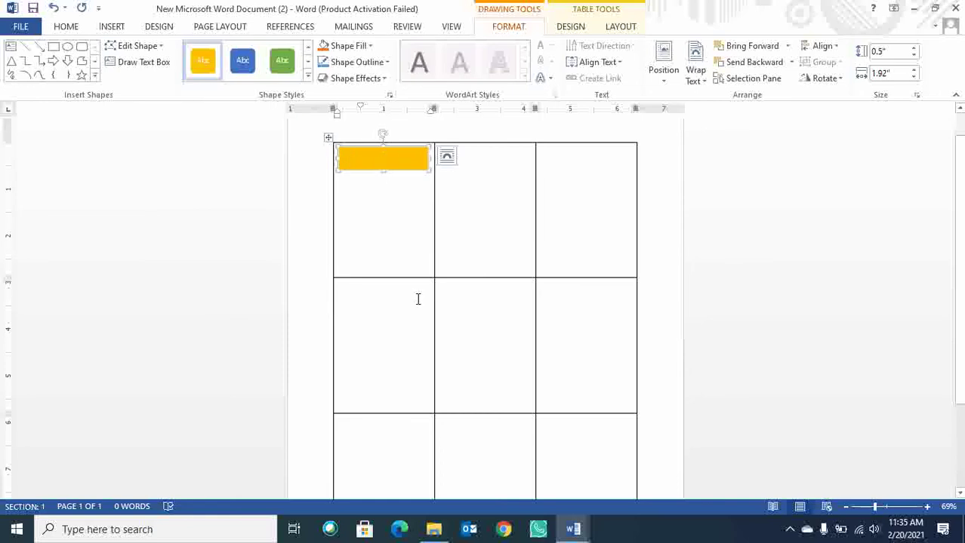
Add the text KUSHWAHA ACADEMY inside the yellow rectangle.
{"action": "left_click", "coordinate": [392, 162]}
{"action": "right_click", "coordinate": [391, 163]}
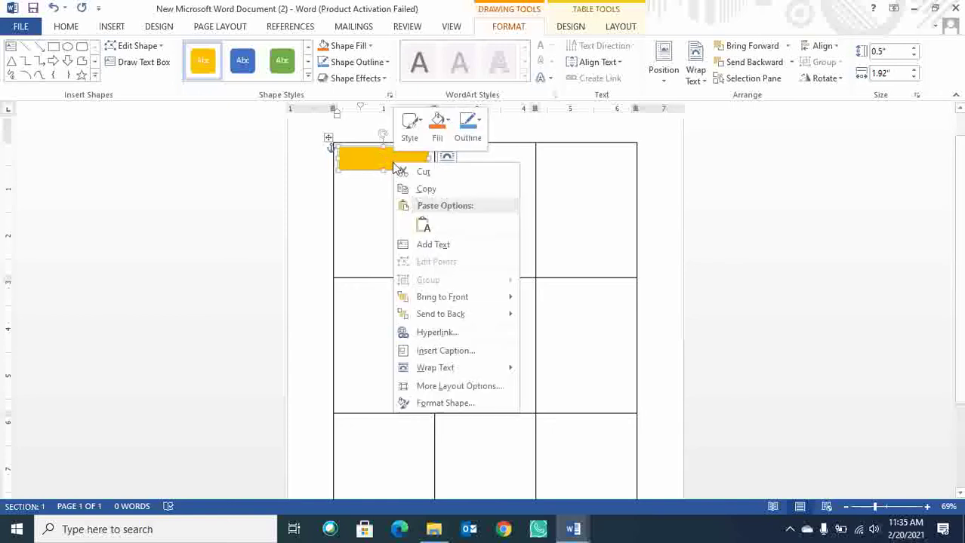
{"action": "left_click", "coordinate": [437, 246]}
{"action": "left_click", "coordinate": [435, 252]}
{"action": "type", "text": "Kushwaha"}
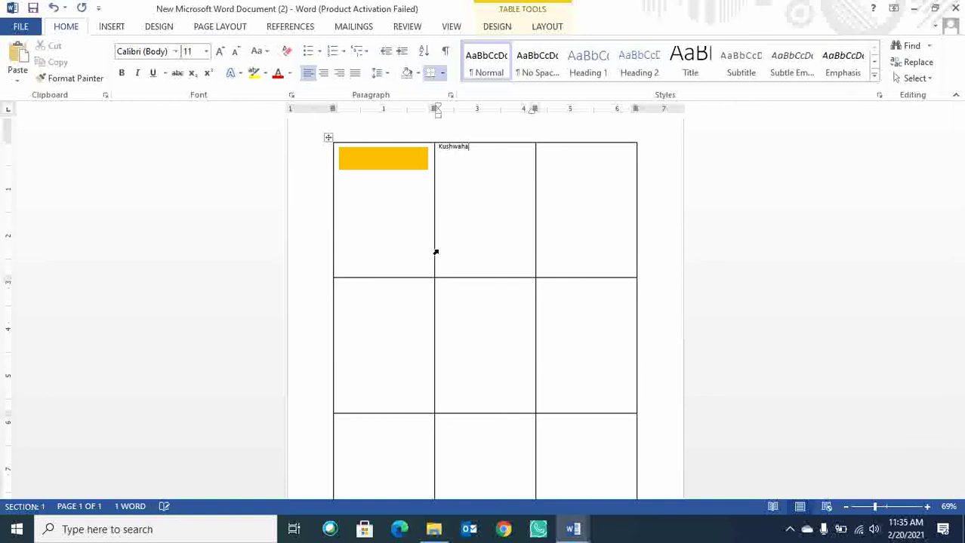
{"action": "key", "text": "ctrl+z"}
{"action": "key", "text": "ctrl+z"}
{"action": "left_click", "coordinate": [384, 162]}
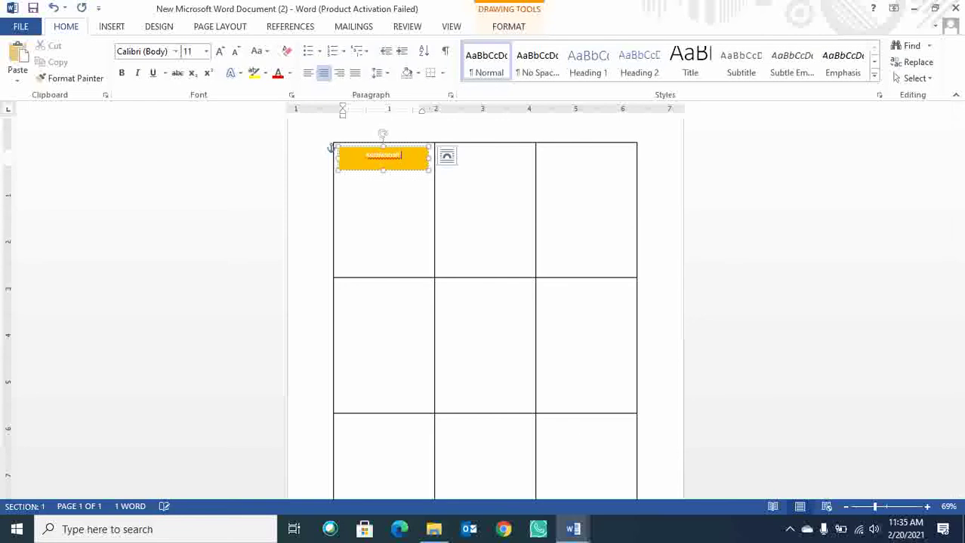
{"action": "key", "text": "ctrl+z"}
{"action": "key", "text": "ctrl+z"}
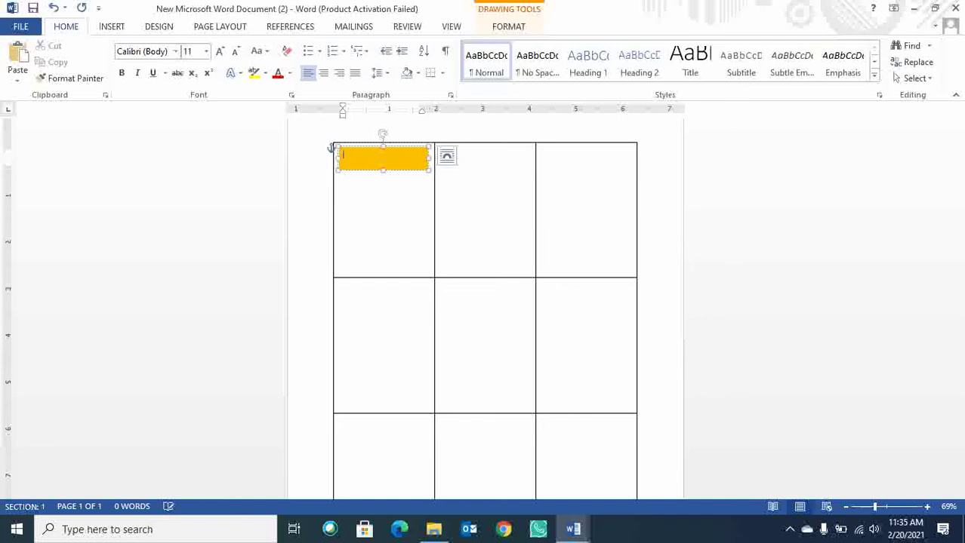
{"action": "type", "text": "Sunita"}
{"action": "type", "text": " ac"}
Format the banner text red, 12 point, bold and centred.
{"action": "key", "text": "ctrl+a"}
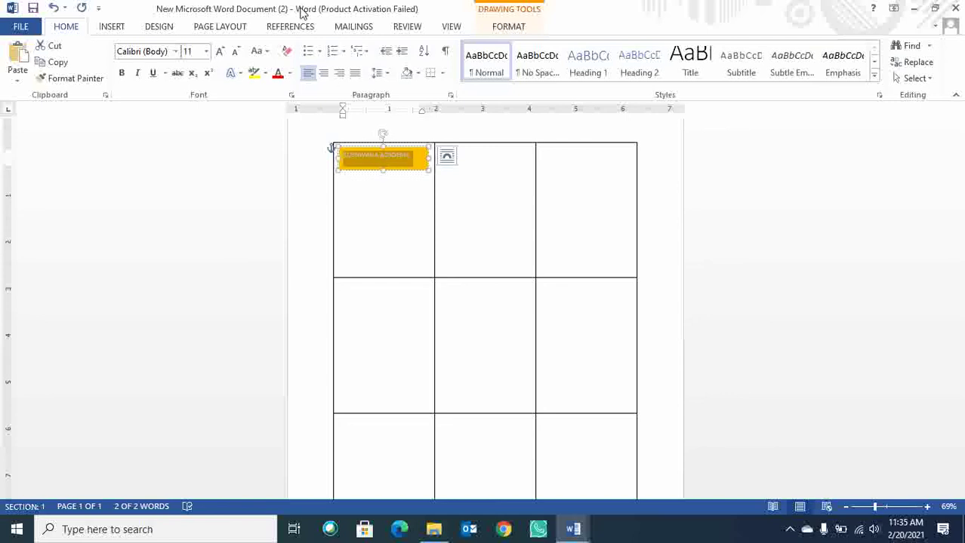
{"action": "left_click", "coordinate": [277, 79]}
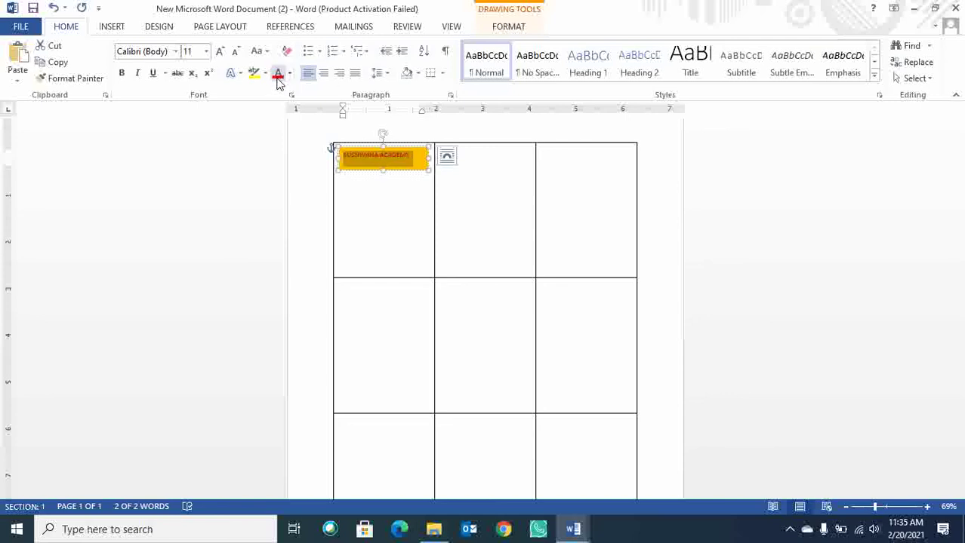
{"action": "left_click", "coordinate": [218, 52]}
{"action": "left_click", "coordinate": [218, 53]}
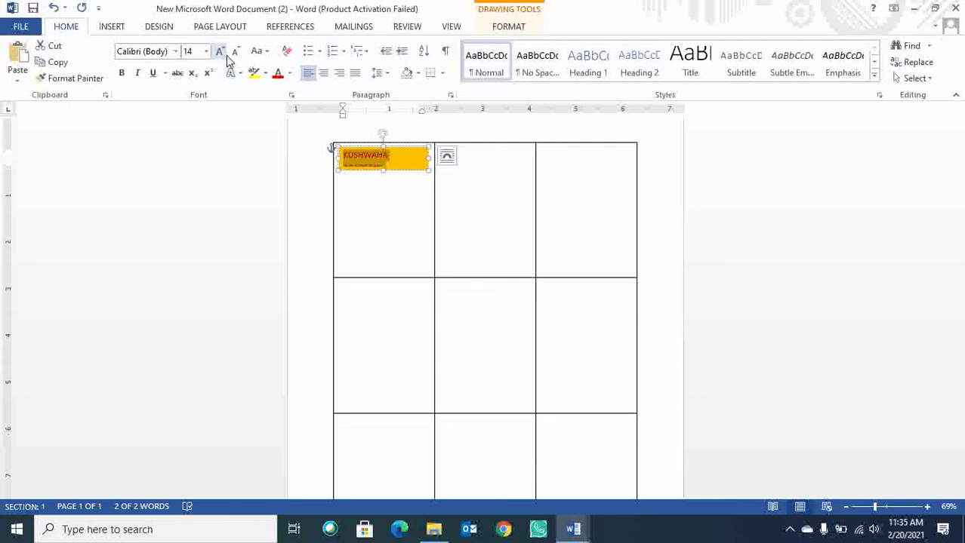
{"action": "left_click", "coordinate": [235, 53]}
{"action": "key", "text": "ctrl+b"}
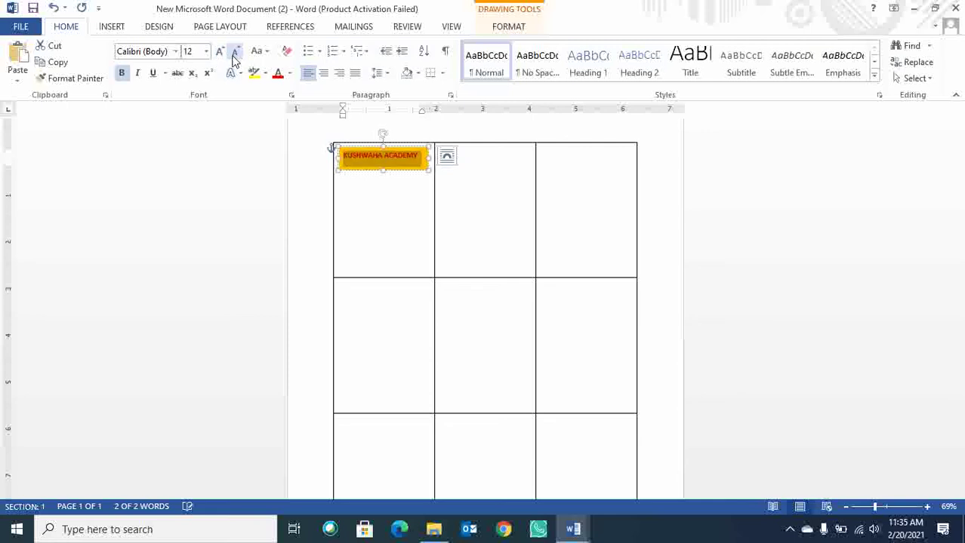
{"action": "left_click", "coordinate": [322, 74]}
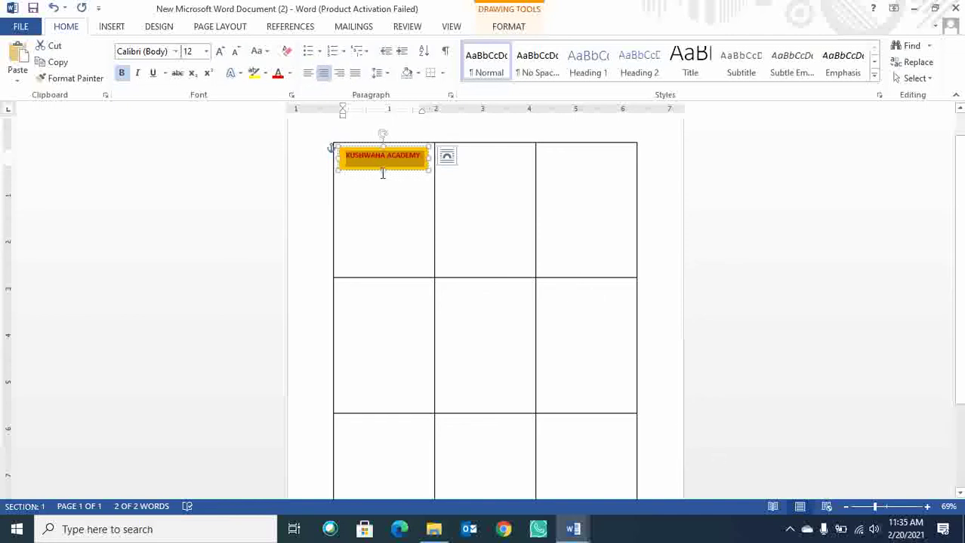
Make the banner slimmer by raising its bottom edge, then select it as one object.
{"action": "left_click_drag", "start_coordinate": [383, 170], "coordinate": [383, 164]}
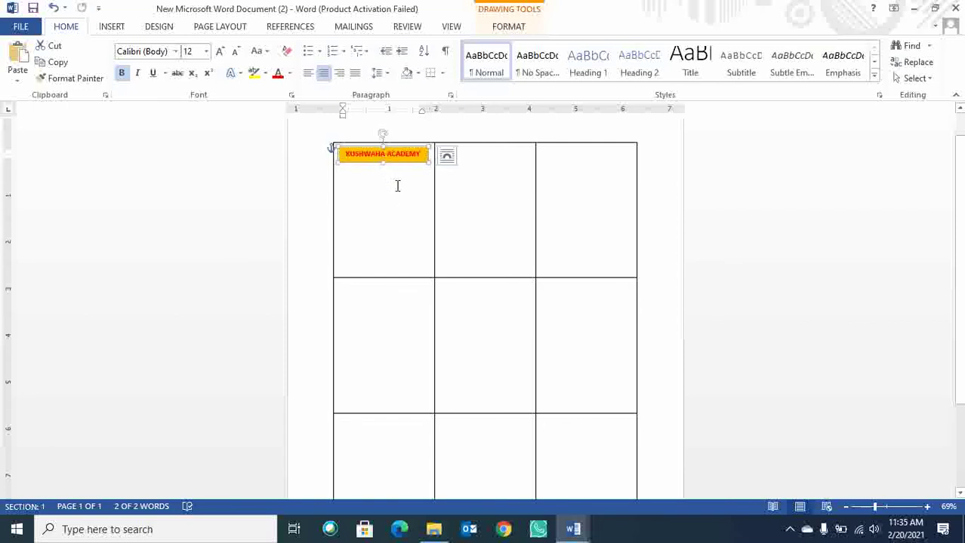
{"action": "left_click", "coordinate": [397, 185]}
{"action": "left_click", "coordinate": [387, 153]}
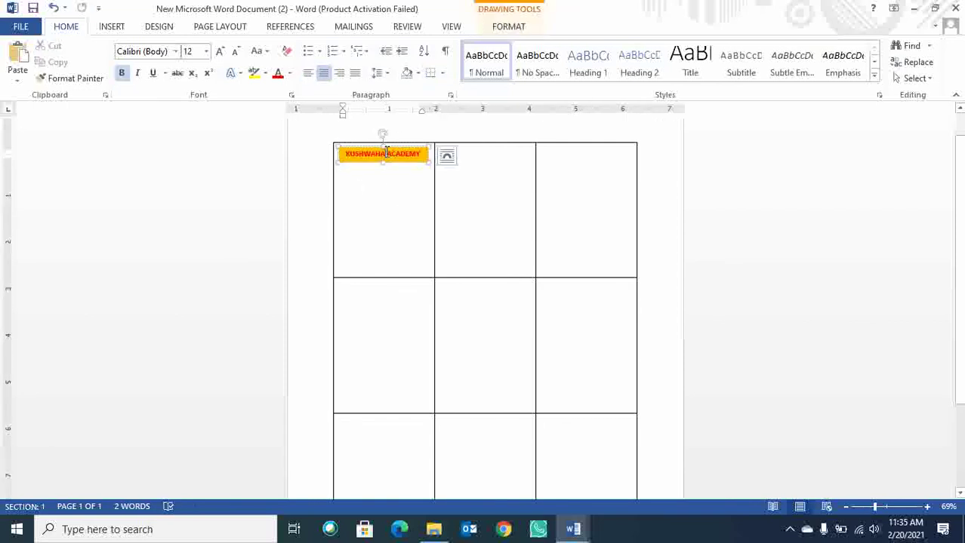
{"action": "left_click", "coordinate": [395, 147]}
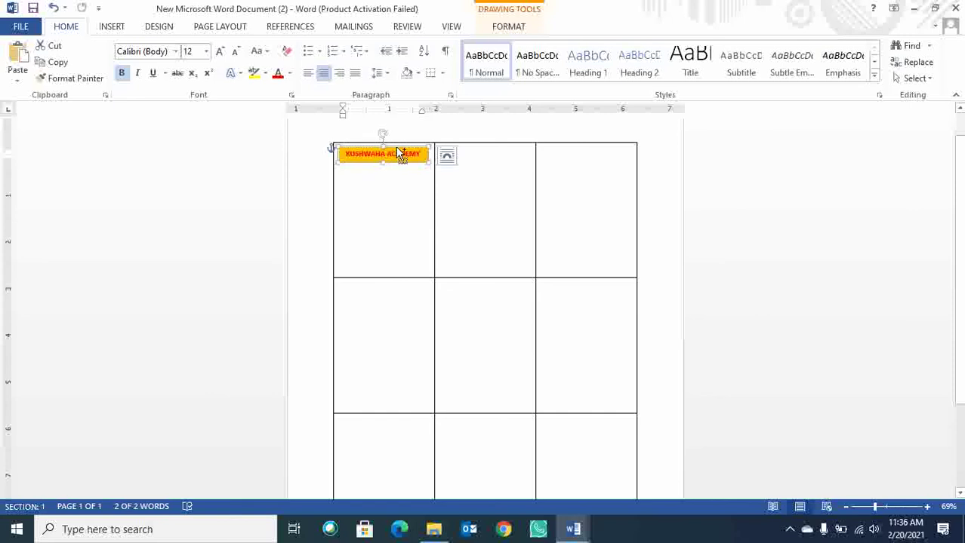
Paste a copy of the banner lower in the first cell and change its text to Address : Jharkhand.
{"action": "left_click", "coordinate": [385, 198]}
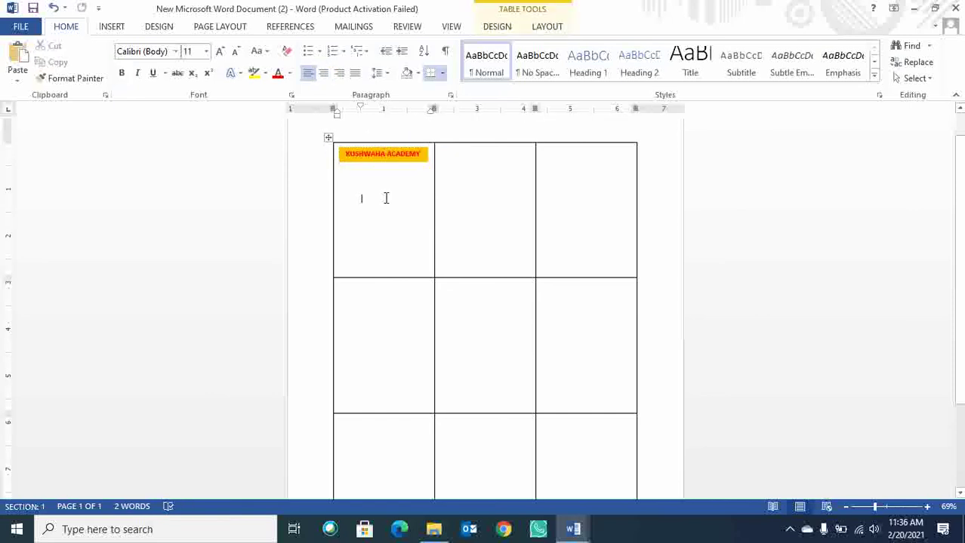
{"action": "key", "text": "ctrl+v"}
{"action": "key", "text": "Down"}
{"action": "key", "text": "Down"}
{"action": "key", "text": "Down"}
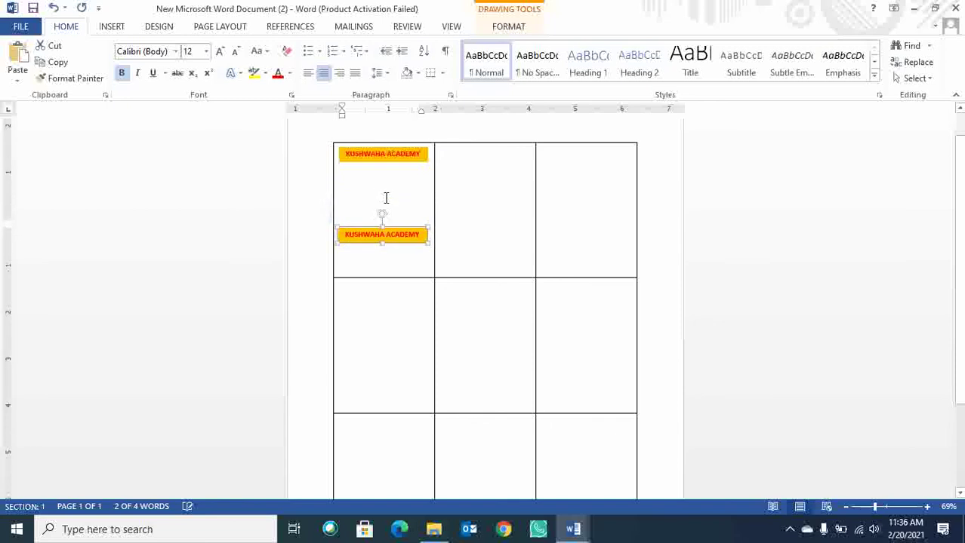
{"action": "key", "text": "Down"}
{"action": "key", "text": "Down"}
{"action": "key", "text": "Down"}
{"action": "key", "text": "Down"}
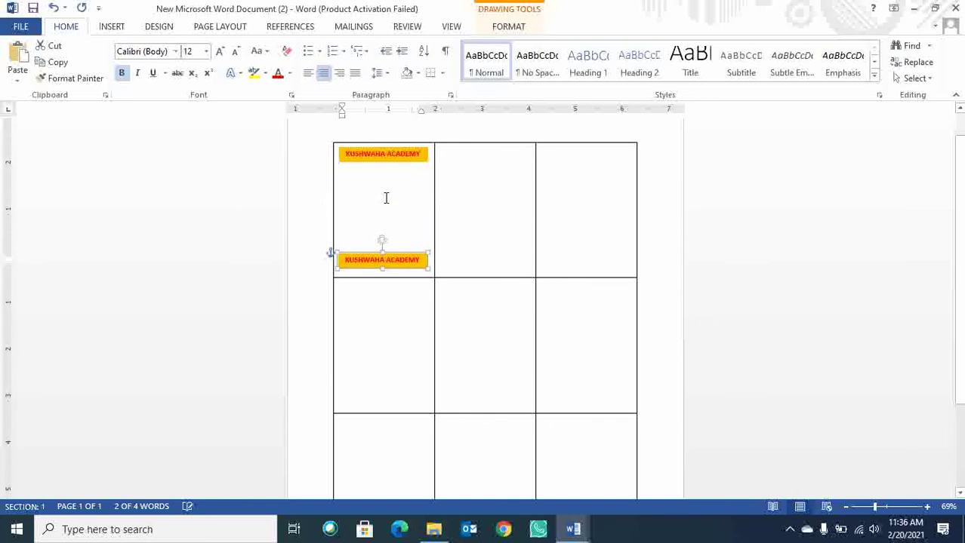
{"action": "key", "text": "Down"}
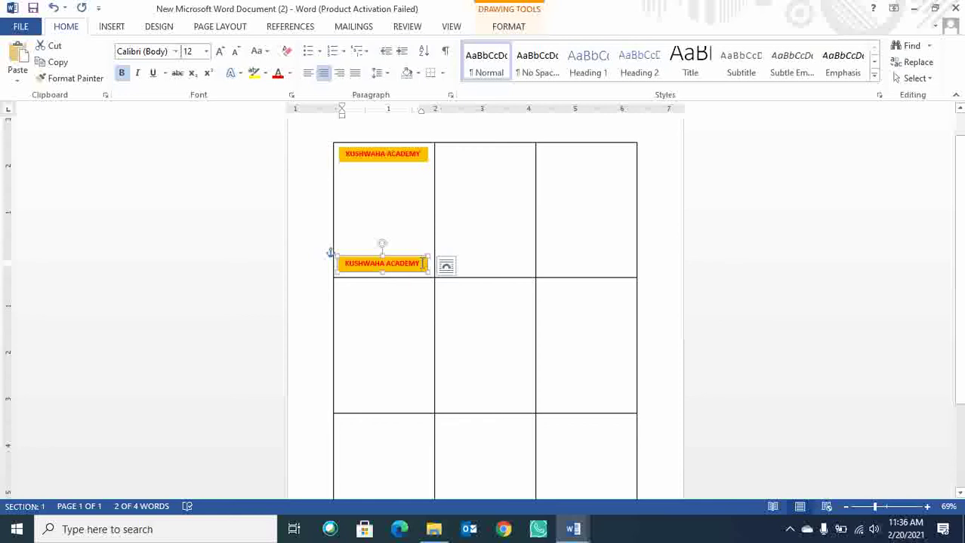
{"action": "left_click_drag", "start_coordinate": [421, 265], "coordinate": [358, 272]}
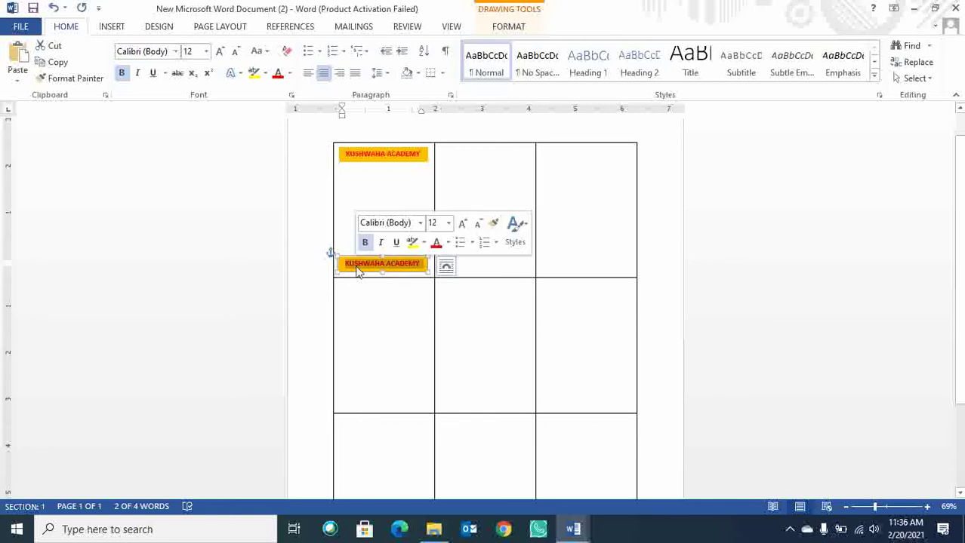
{"action": "type", "text": "Add"}
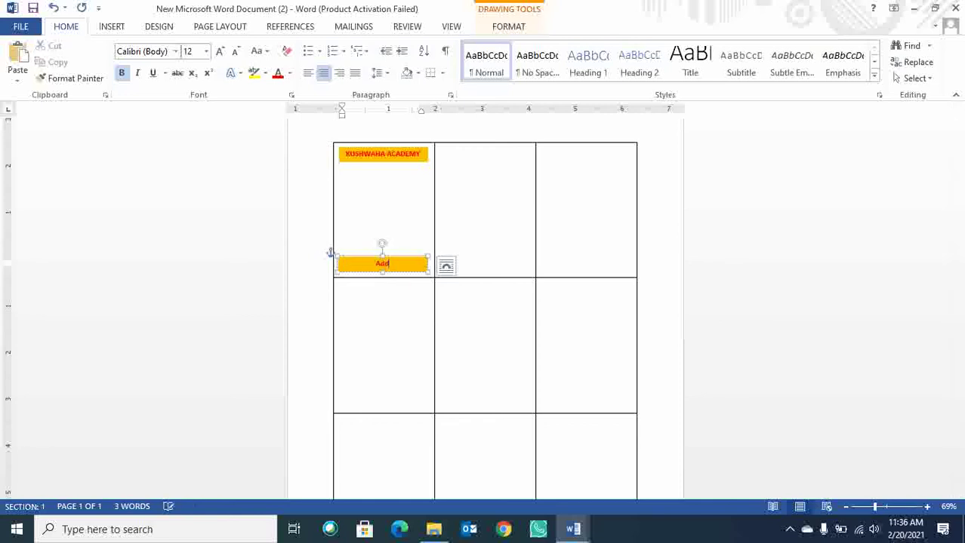
{"action": "type", "text": "ress : "}
{"action": "type", "text": "Jhan"}
{"action": "key", "text": "BackSpace"}
{"action": "key", "text": "BackSpace"}
{"action": "key", "text": "BackSpace"}
{"action": "type", "text": "Delhi"}
{"action": "key", "text": "BackSpace"}
{"action": "key", "text": "BackSpace"}
{"action": "key", "text": "BackSpace"}
{"action": "key", "text": "BackSpace"}
{"action": "type", "text": "IN"}
{"action": "type", "text": "khand"}
Type ID Card in the first cell, remove its indent and centre it.
{"action": "left_click", "coordinate": [378, 190]}
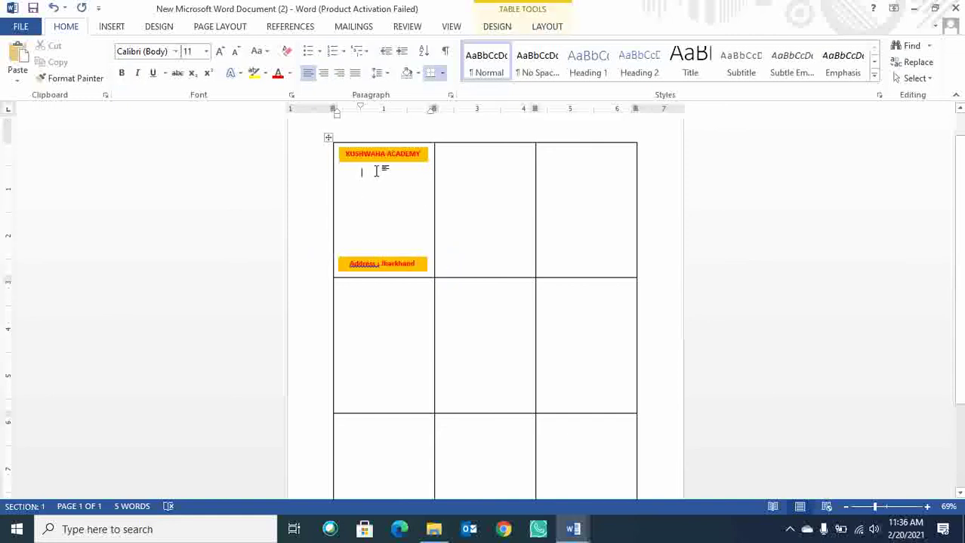
{"action": "type", "text": "ID Card"}
{"action": "left_click", "coordinate": [323, 72]}
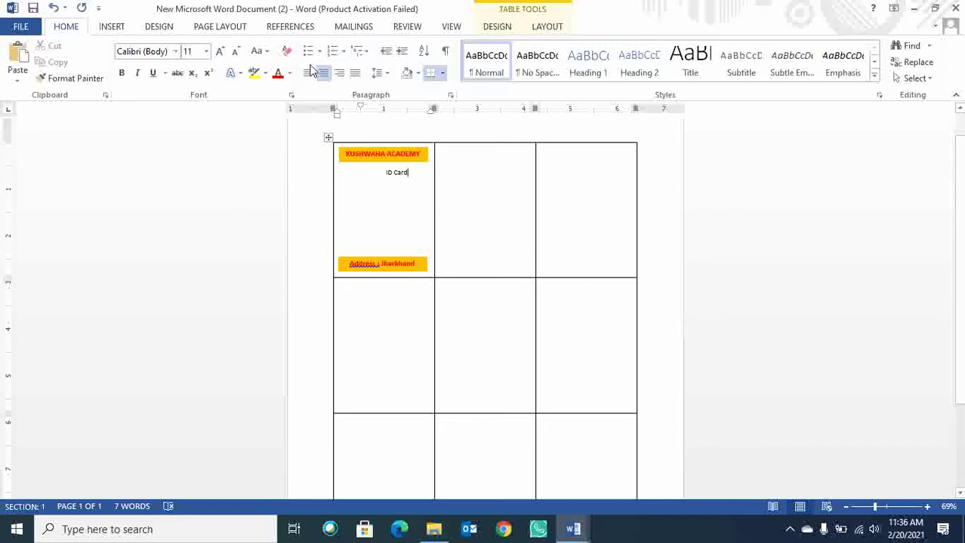
{"action": "left_click", "coordinate": [313, 72]}
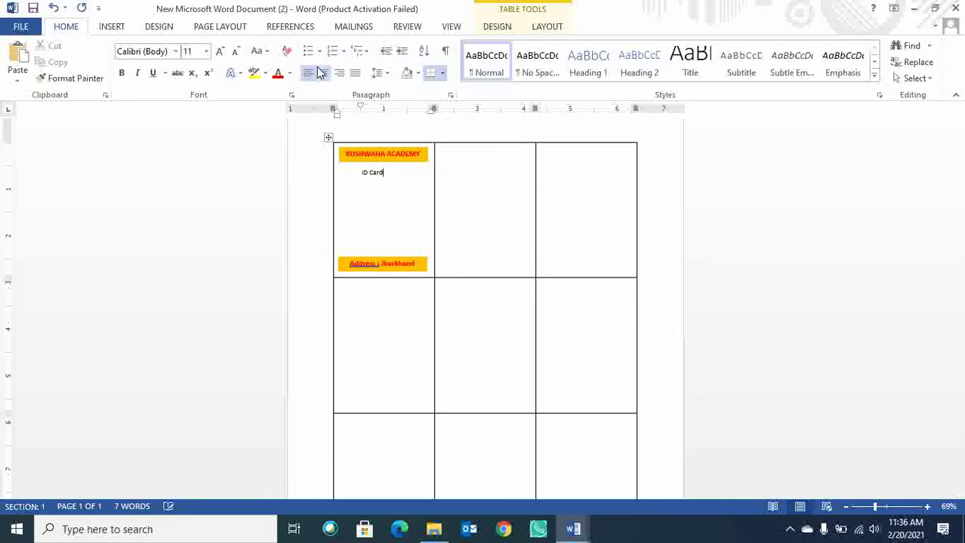
{"action": "left_click", "coordinate": [321, 73]}
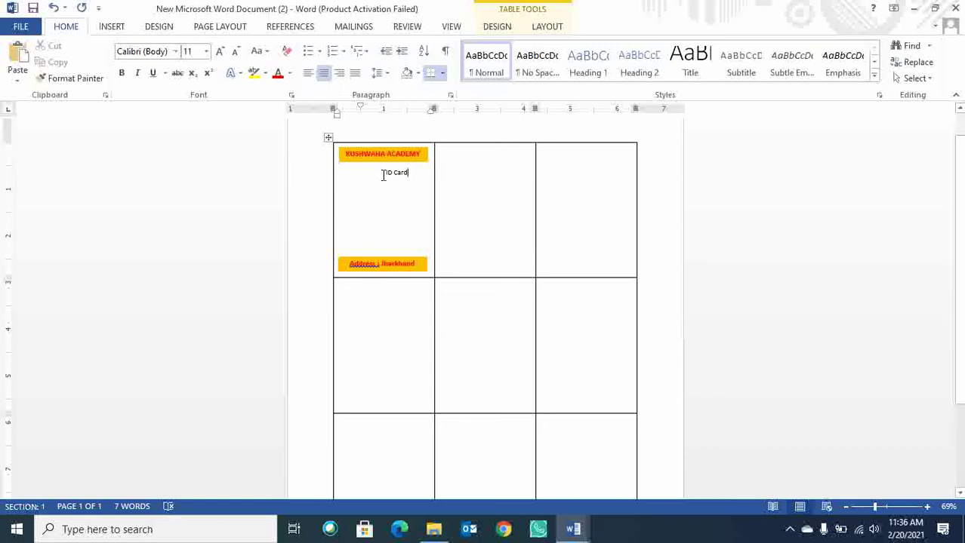
{"action": "key", "text": "ctrl+l"}
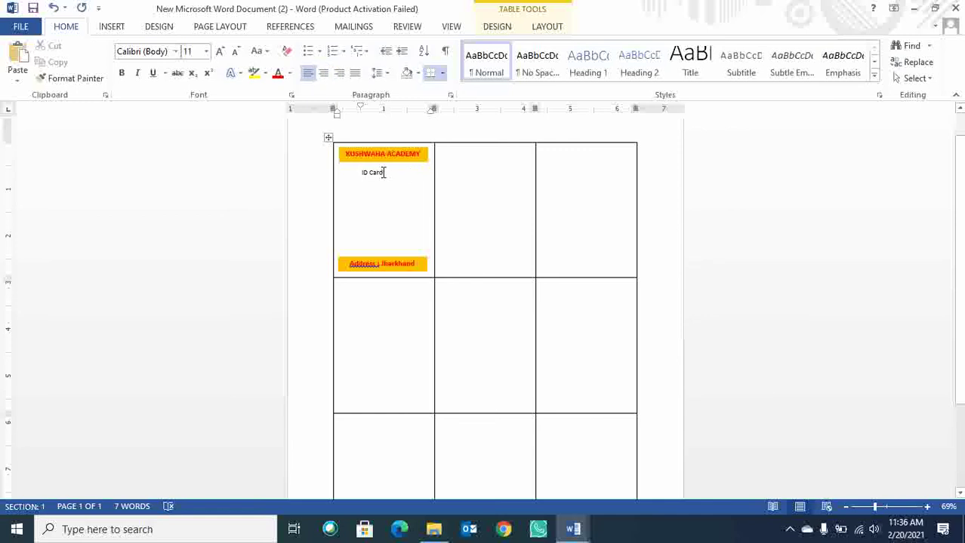
{"action": "key", "text": "Home"}
{"action": "key", "text": "BackSpace"}
{"action": "left_click", "coordinate": [323, 73]}
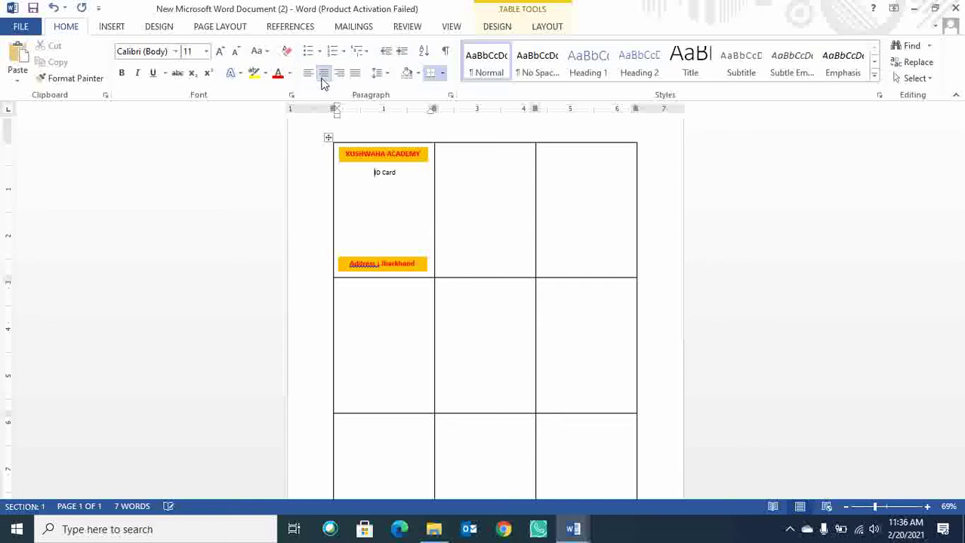
Make ID Card bold and put the insertion point on the line below.
{"action": "left_click", "coordinate": [884, 508]}
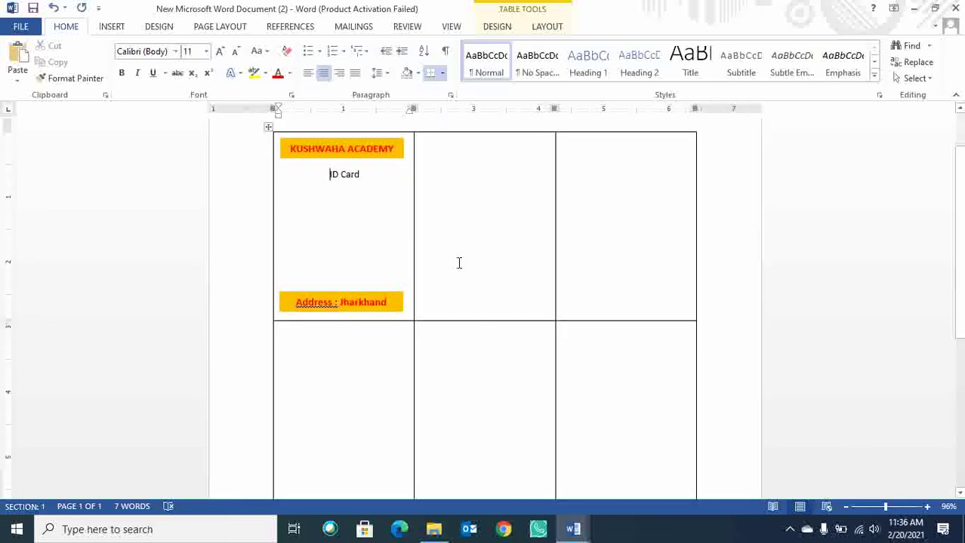
{"action": "left_click_drag", "start_coordinate": [361, 174], "coordinate": [329, 174]}
{"action": "key", "text": "ctrl+b"}
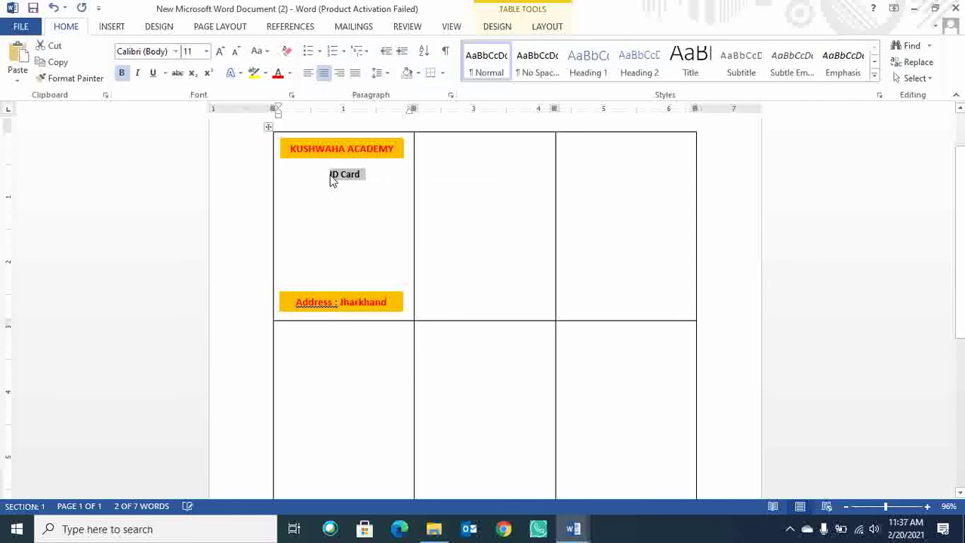
{"action": "double_click", "coordinate": [370, 204]}
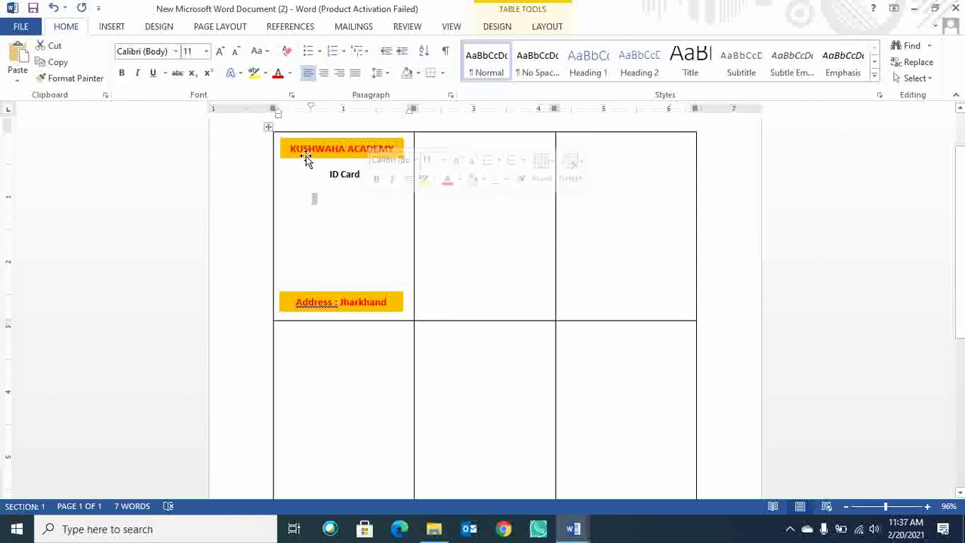
{"action": "left_click", "coordinate": [344, 188]}
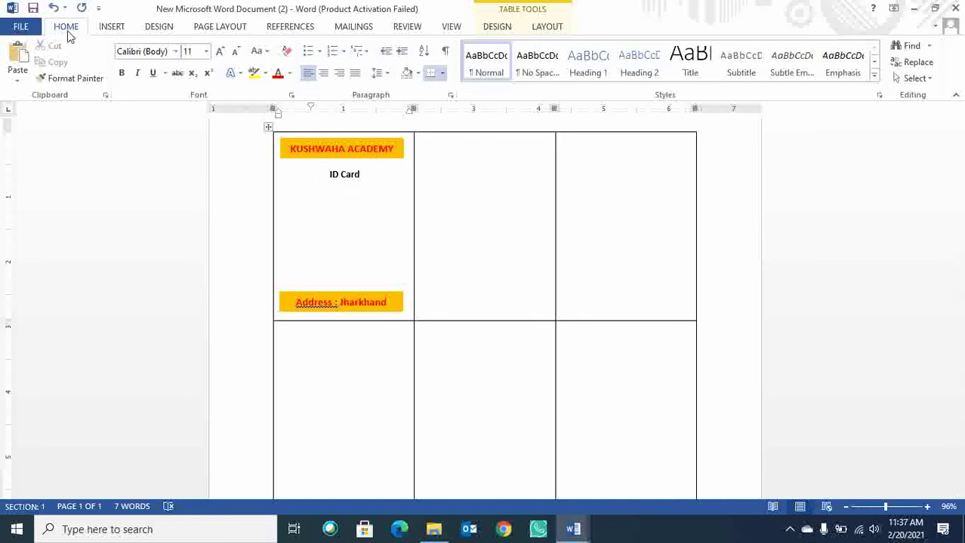
Insert a 1×1 table below ID Card and shrink it into a small photo box.
{"action": "left_click", "coordinate": [109, 27]}
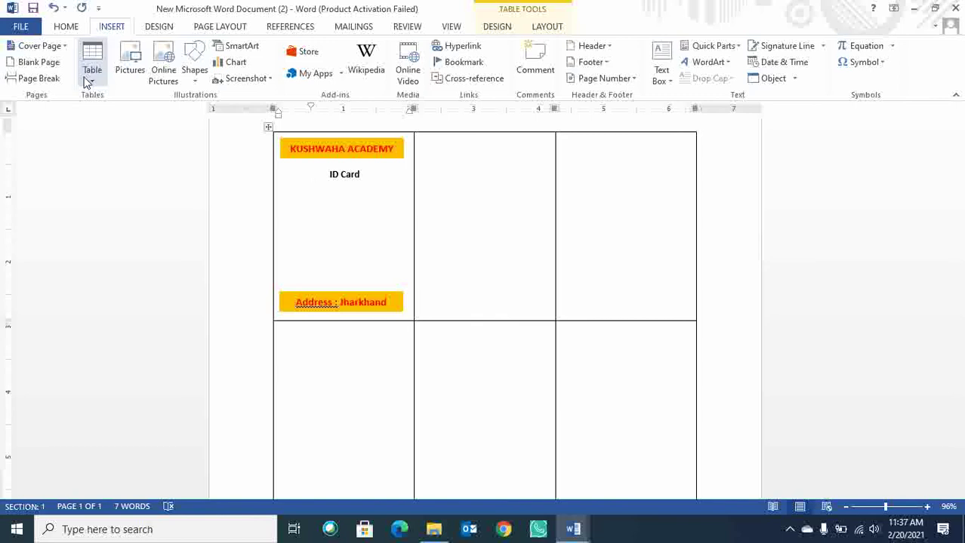
{"action": "left_click", "coordinate": [91, 67]}
{"action": "left_click", "coordinate": [88, 113]}
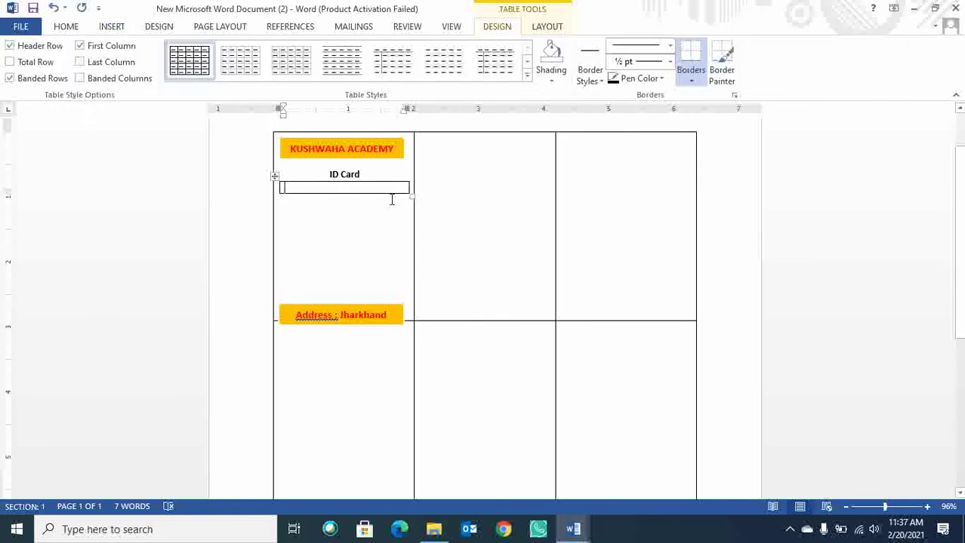
{"action": "left_click_drag", "start_coordinate": [407, 194], "coordinate": [324, 225]}
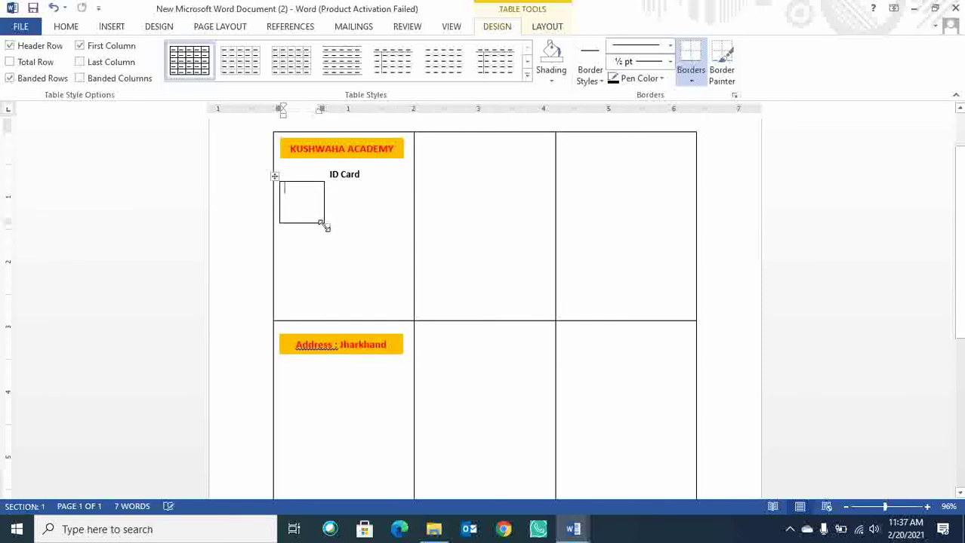
{"action": "left_click", "coordinate": [276, 176]}
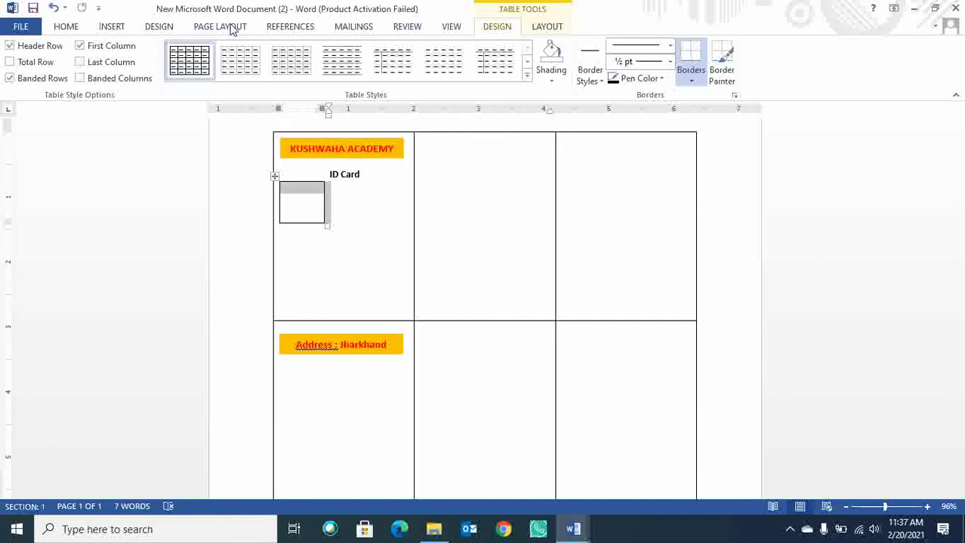
Set the photo box to Fixed Column Width and bring up its Table Properties.
{"action": "left_click", "coordinate": [556, 27]}
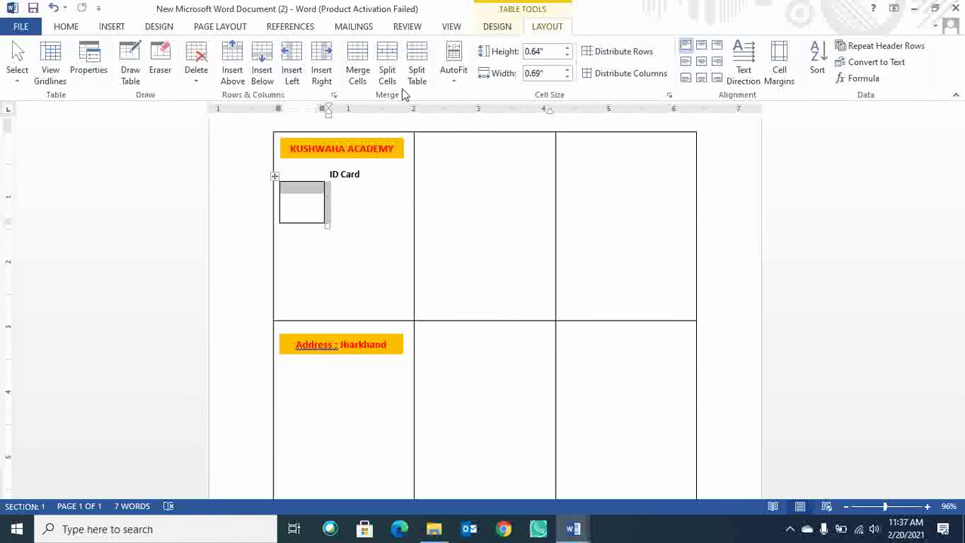
{"action": "left_click", "coordinate": [453, 84]}
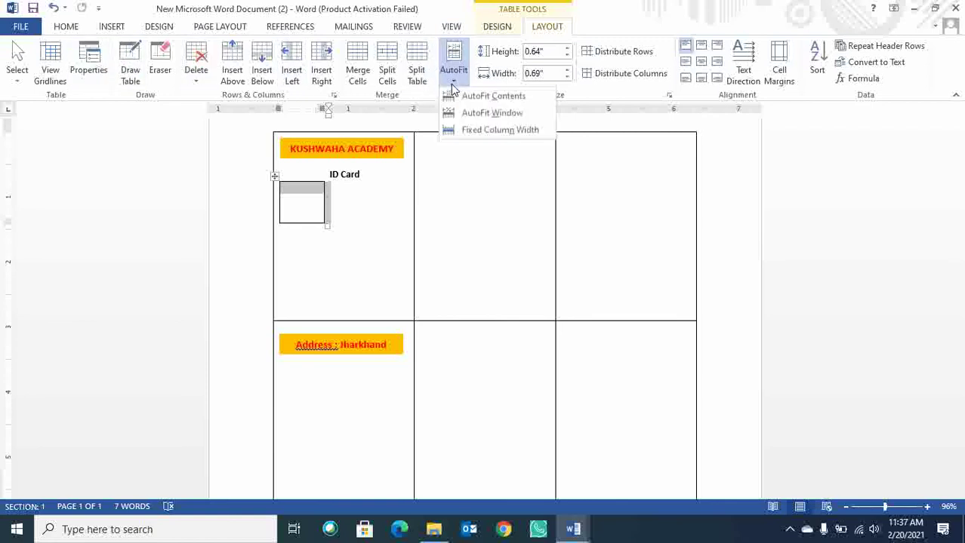
{"action": "left_click", "coordinate": [460, 129]}
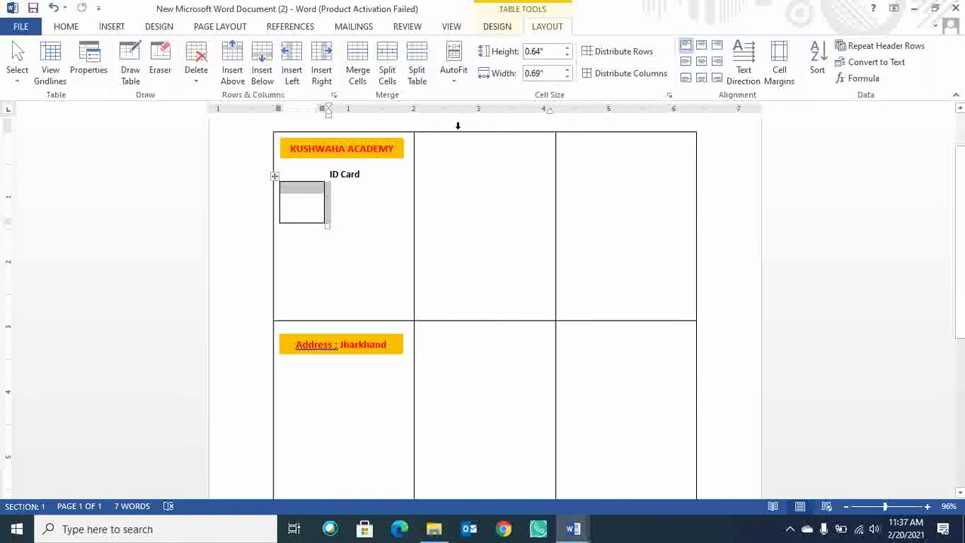
{"action": "left_click", "coordinate": [87, 68]}
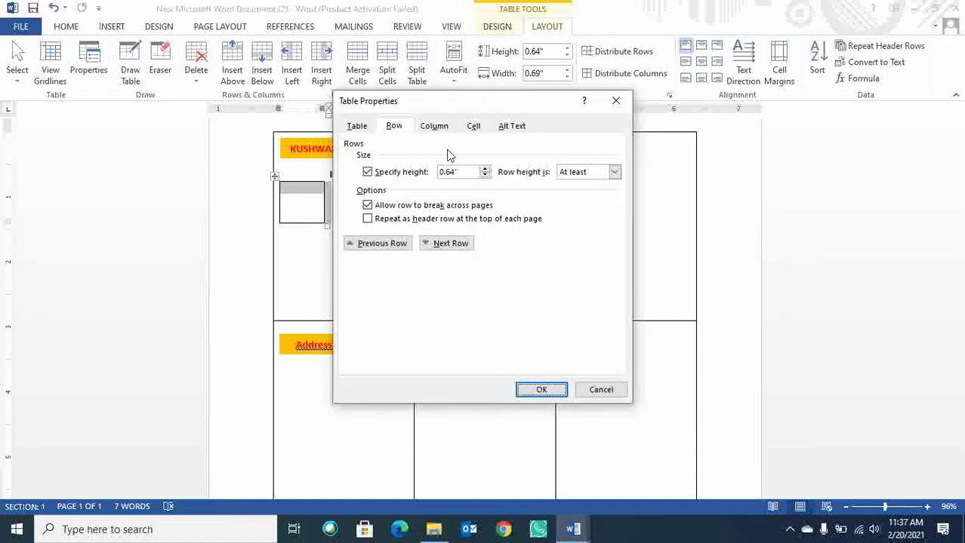
Review the row and cell options, apply them, and add a line inside the photo box.
{"action": "left_click", "coordinate": [616, 176]}
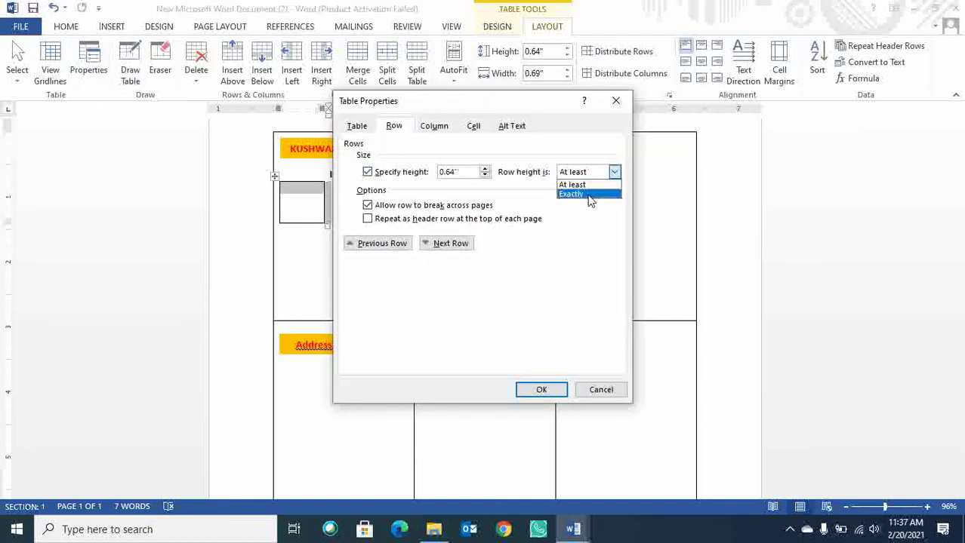
{"action": "left_click", "coordinate": [617, 184]}
{"action": "left_click", "coordinate": [355, 127]}
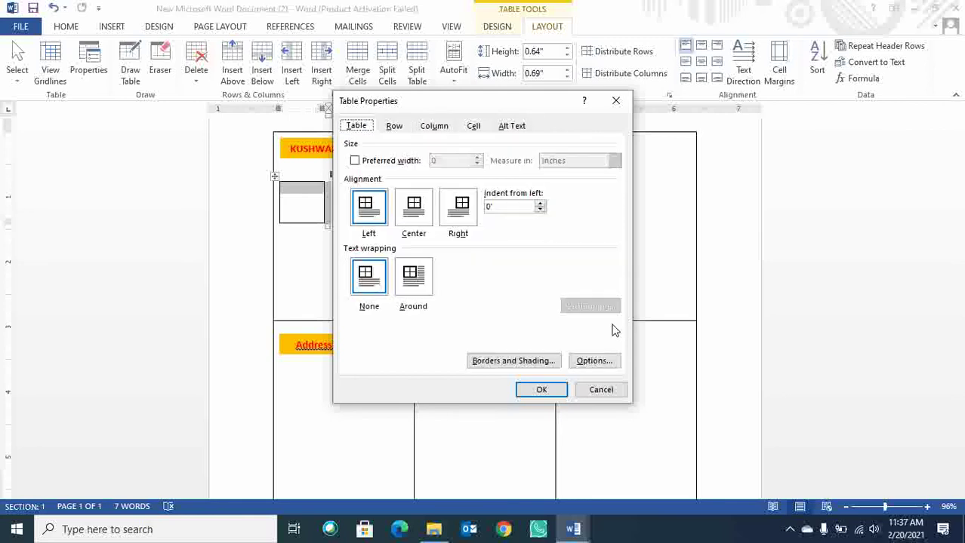
{"action": "left_click", "coordinate": [584, 369]}
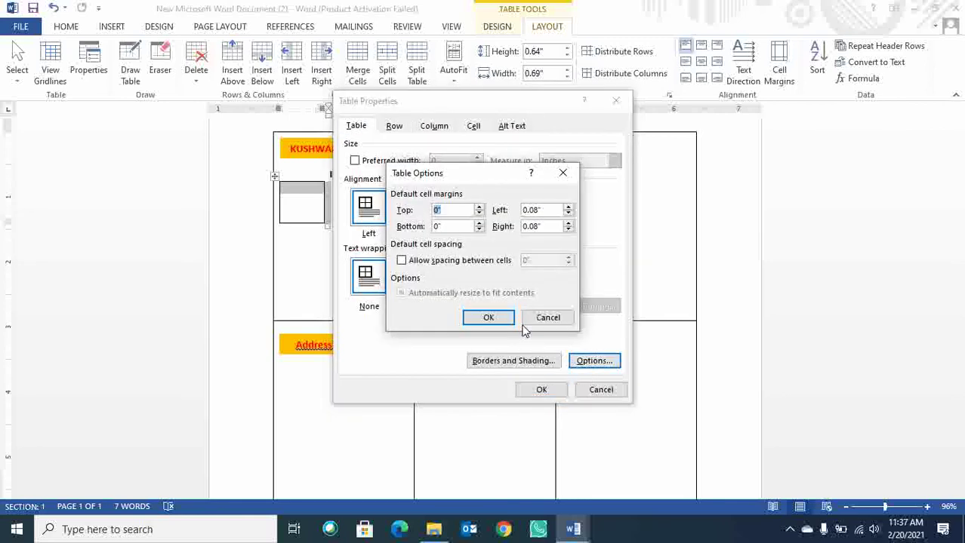
{"action": "left_click", "coordinate": [481, 317]}
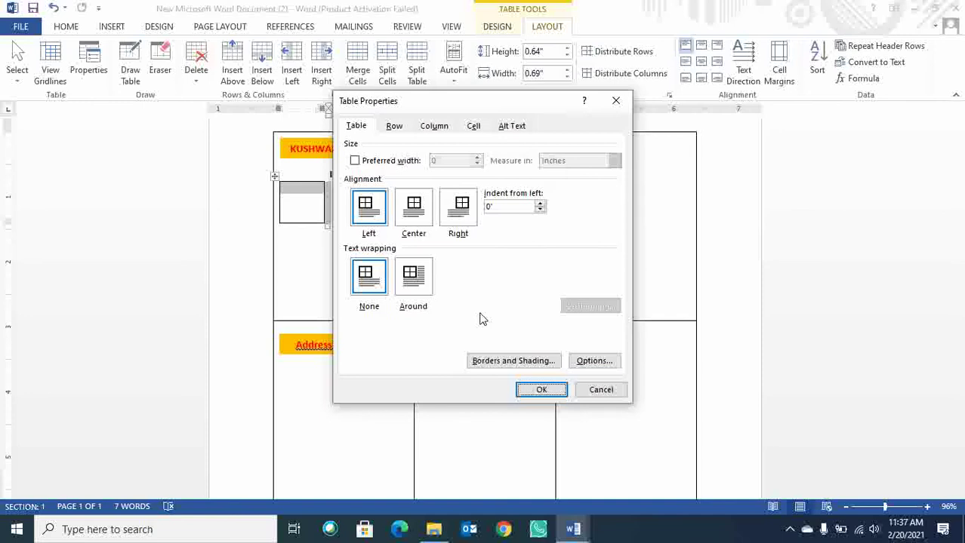
{"action": "left_click", "coordinate": [541, 390]}
{"action": "left_click", "coordinate": [306, 208]}
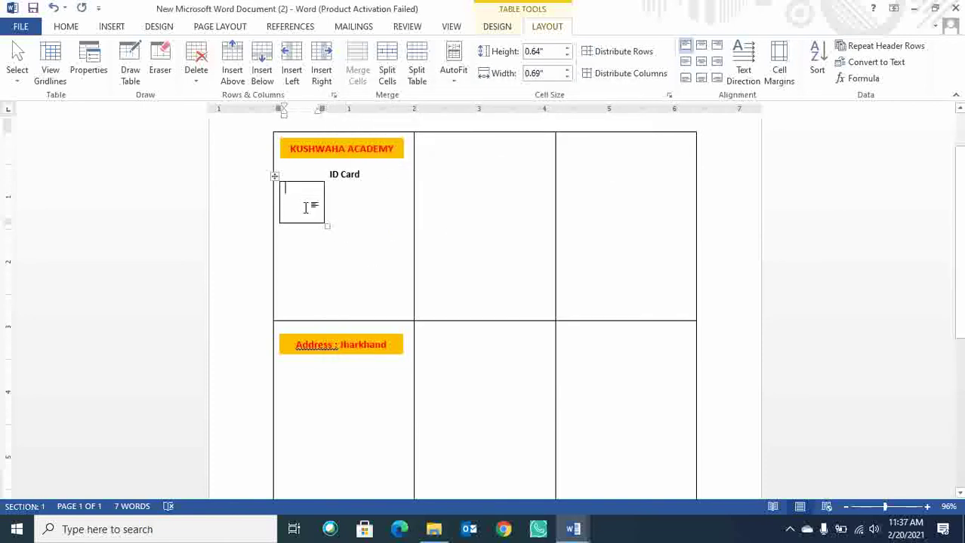
{"action": "key", "text": "Return"}
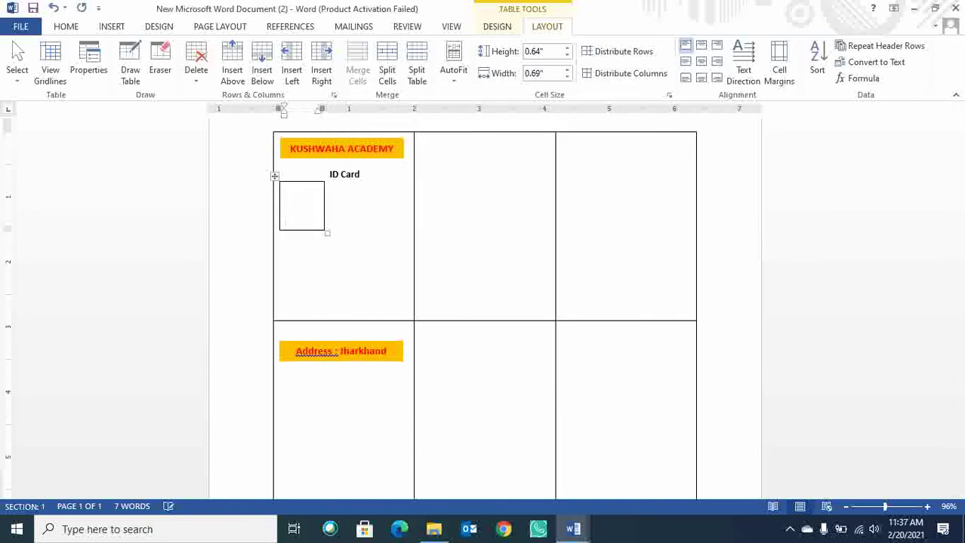
Set the photo box's row height rule to Exactly 0.64".
{"action": "left_click", "coordinate": [275, 178]}
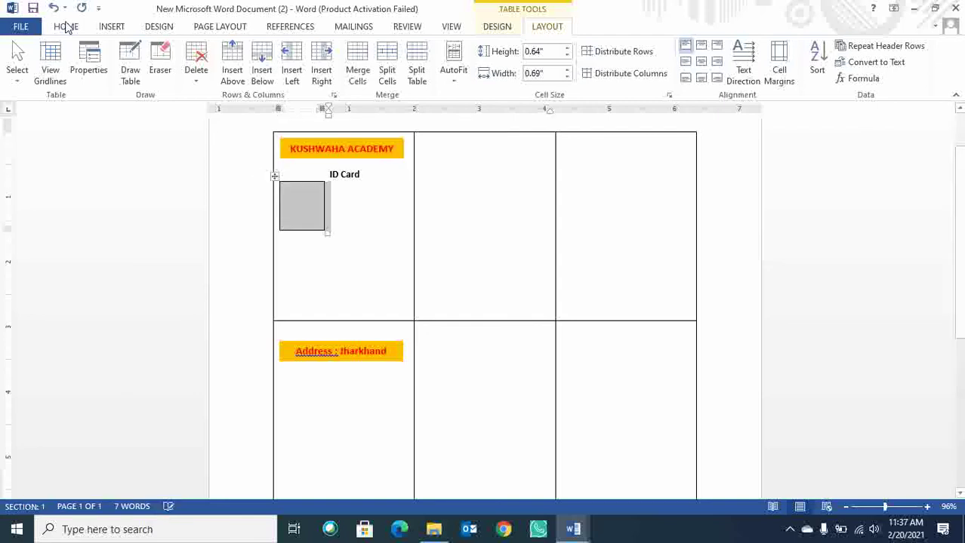
{"action": "left_click", "coordinate": [89, 62]}
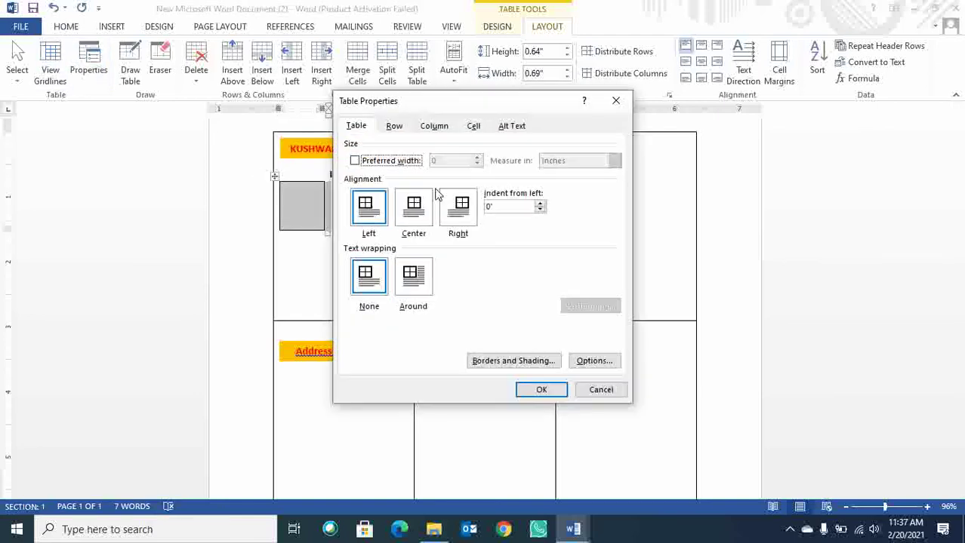
{"action": "left_click", "coordinate": [397, 127]}
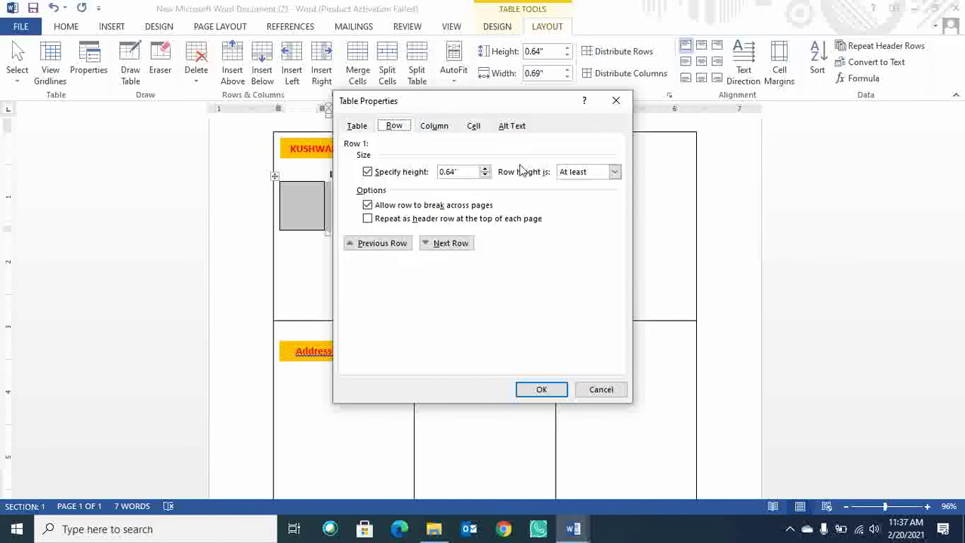
{"action": "left_click", "coordinate": [612, 176]}
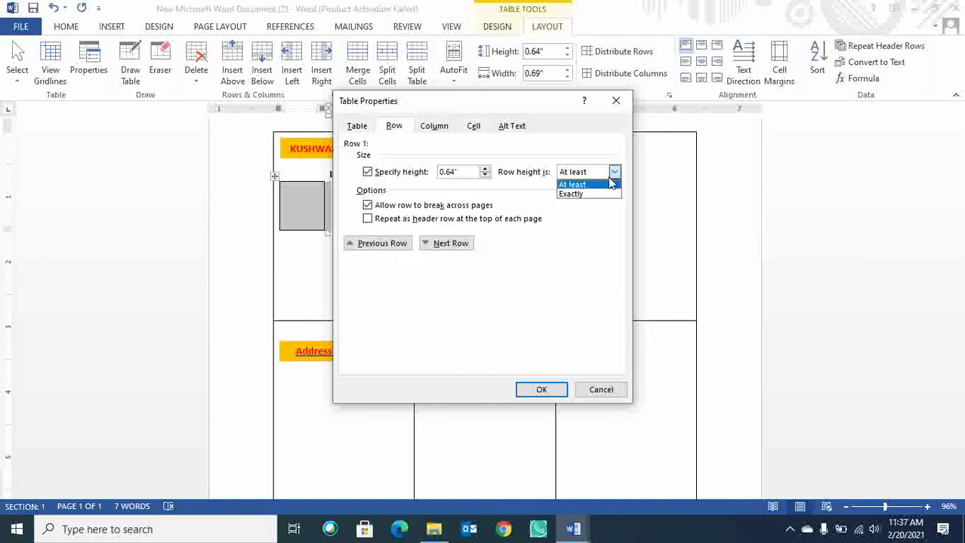
{"action": "left_click", "coordinate": [590, 194]}
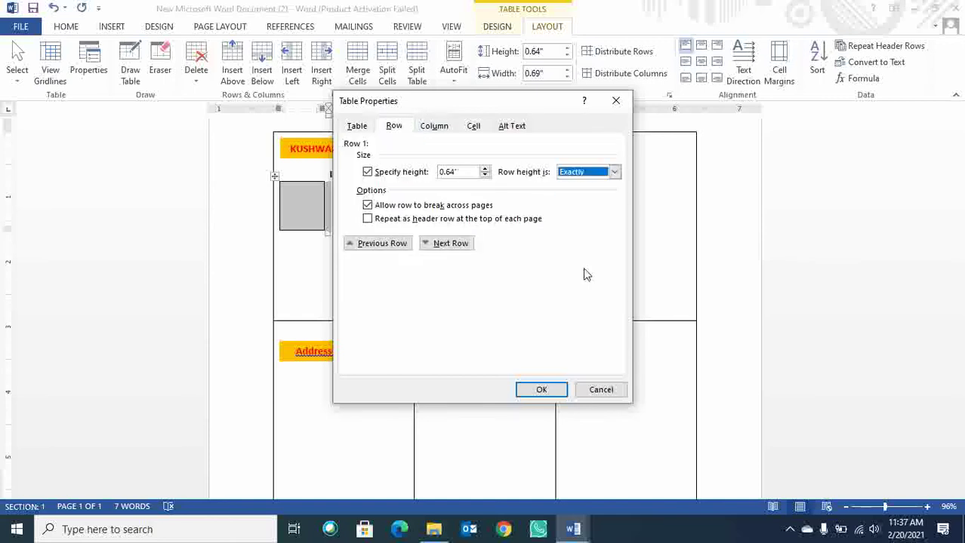
{"action": "left_click", "coordinate": [550, 387]}
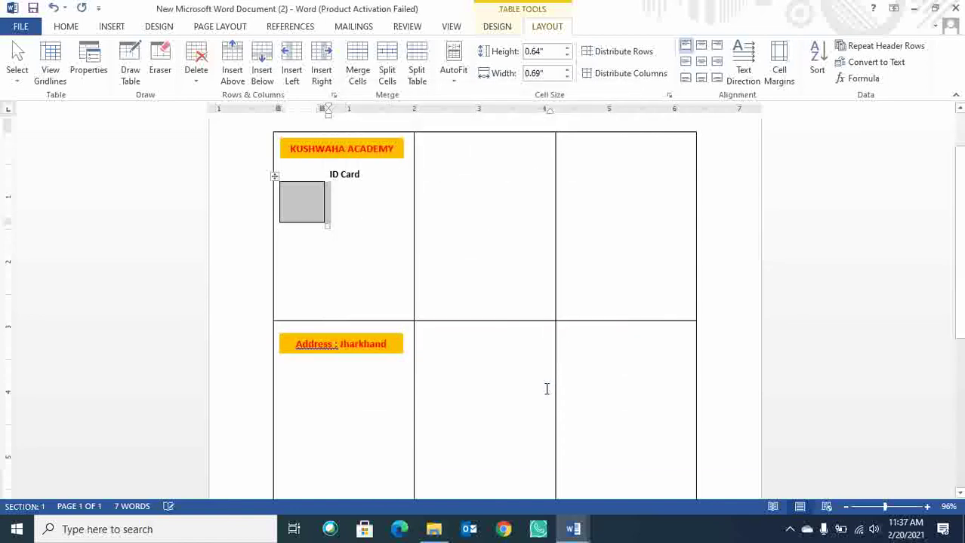
Move the photo box so it sits centred directly under ID Card.
{"action": "left_click", "coordinate": [326, 221]}
{"action": "left_click_drag", "start_coordinate": [327, 224], "coordinate": [325, 222]}
{"action": "key", "text": "Down"}
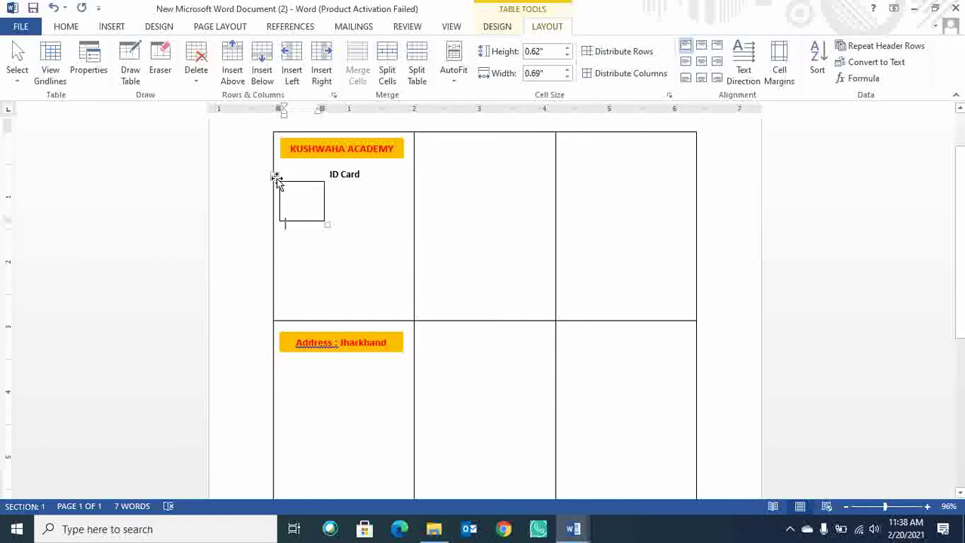
{"action": "left_click_drag", "start_coordinate": [274, 177], "coordinate": [315, 178]}
{"action": "left_click", "coordinate": [336, 240]}
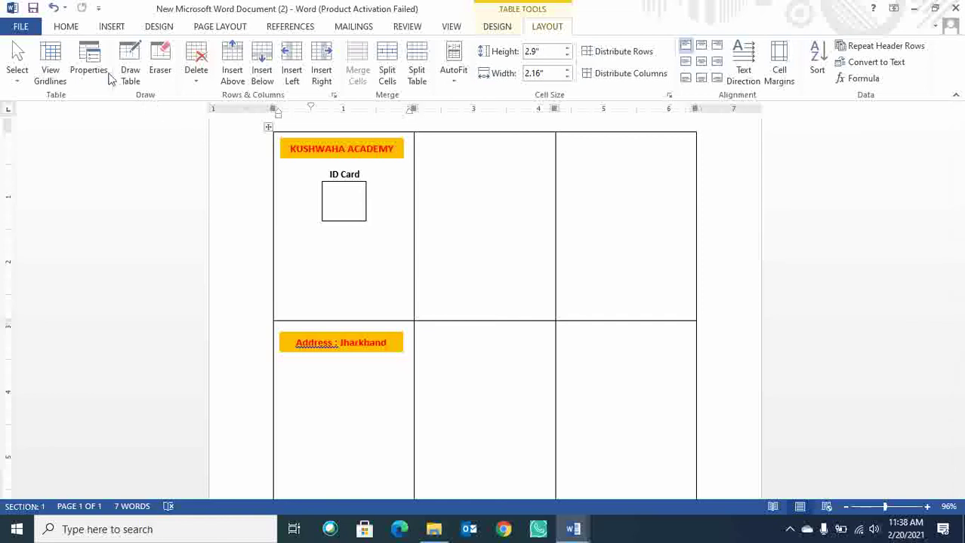
Insert a single-cell table below the photo box.
{"action": "left_click", "coordinate": [111, 27]}
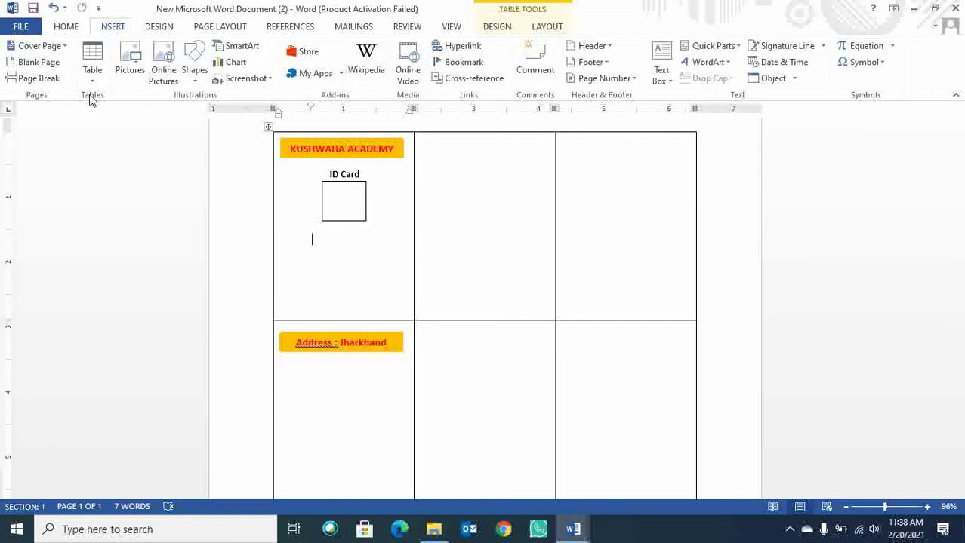
{"action": "left_click", "coordinate": [91, 84]}
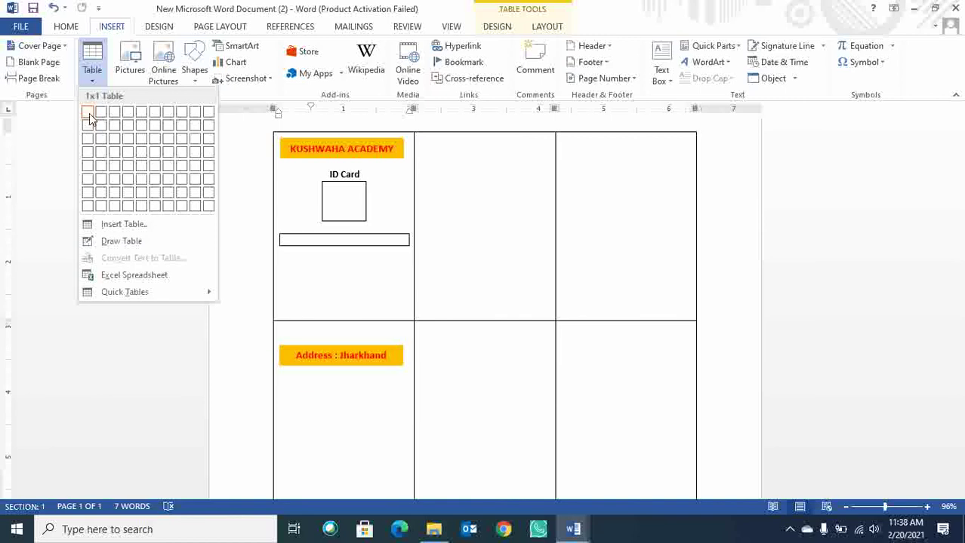
{"action": "left_click", "coordinate": [89, 117]}
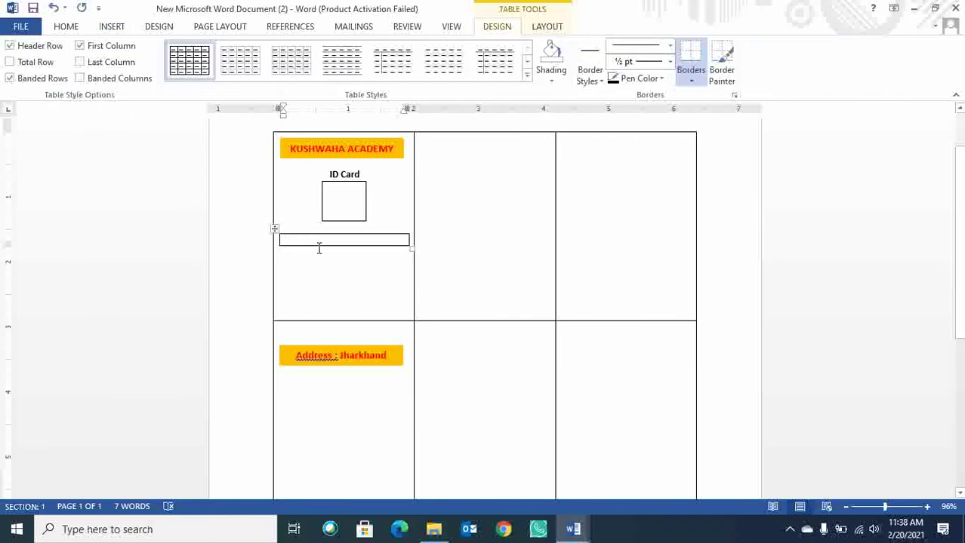
List ID No., Name:, Post: and City: on separate lines inside the box.
{"action": "type", "text": "N"}
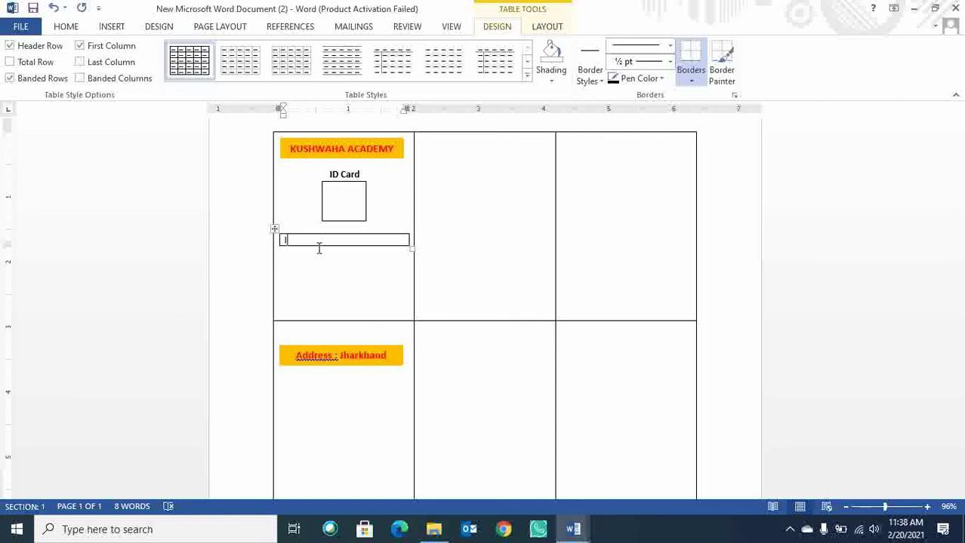
{"action": "type", "text": "D No"}
{"action": "type", "text": "."}
{"action": "key", "text": "Return"}
{"action": "type", "text": "Name"}
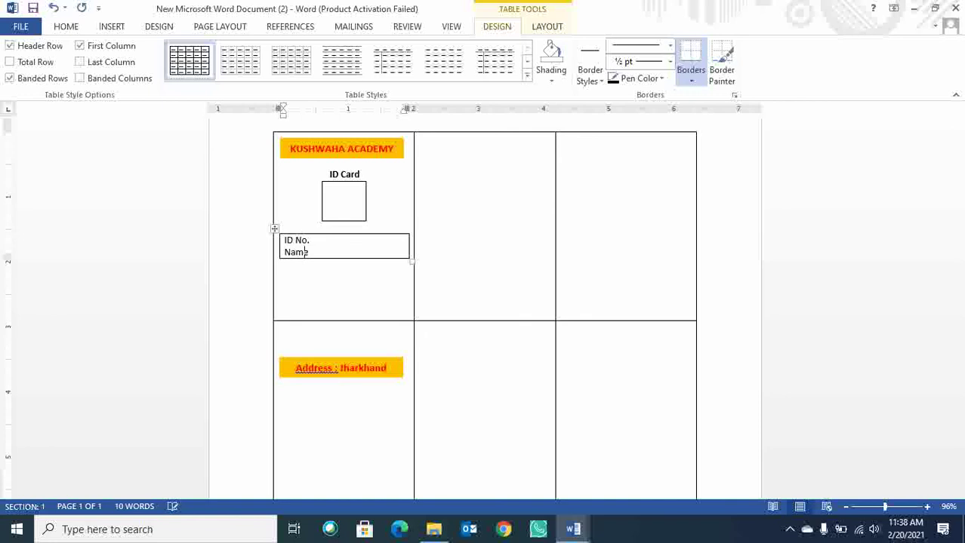
{"action": "type", "text": ":"}
{"action": "key", "text": "Return"}
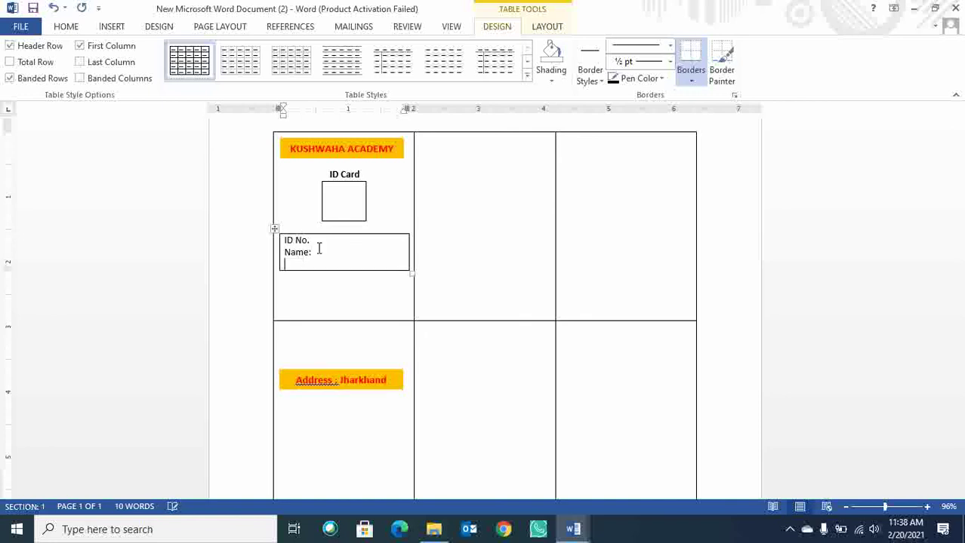
{"action": "type", "text": "Post:"}
{"action": "key", "text": "Return"}
{"action": "key", "text": "BackSpace"}
{"action": "type", "text": "ost:"}
{"action": "key", "text": "Return"}
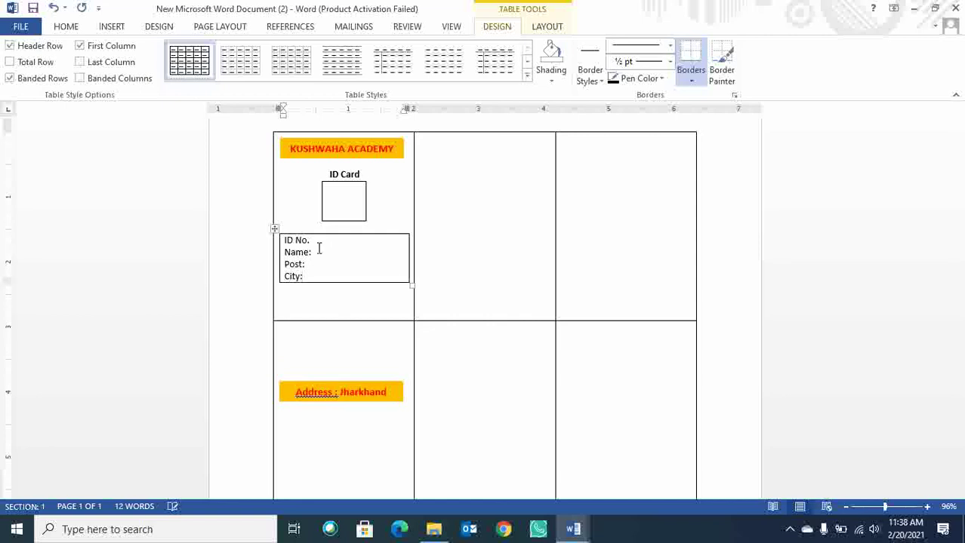
{"action": "left_click", "coordinate": [331, 294]}
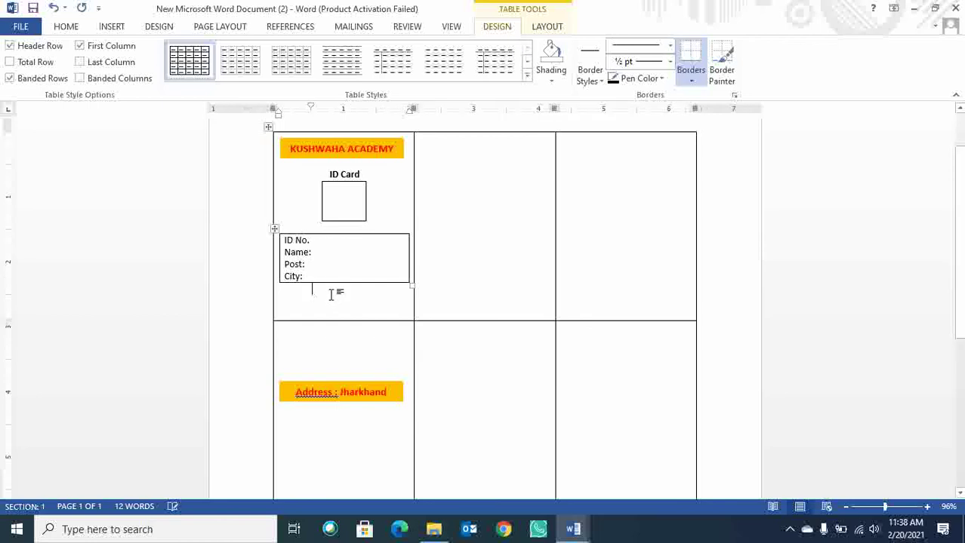
Move the Address banner up under the details and correct the spelling of Address.
{"action": "key", "text": "Delete"}
{"action": "key", "text": "Delete"}
{"action": "key", "text": "Delete"}
{"action": "key", "text": "Delete"}
{"action": "key", "text": "Delete"}
{"action": "key", "text": "Delete"}
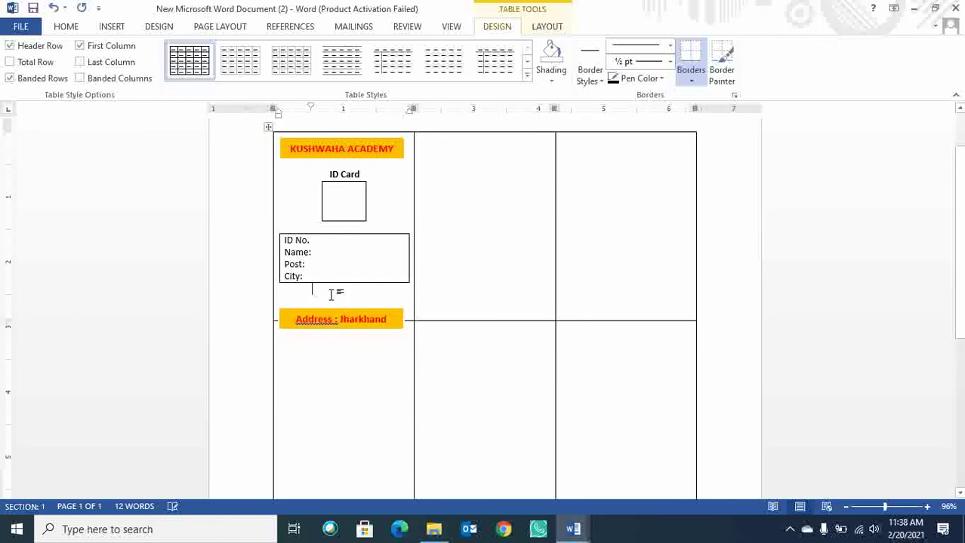
{"action": "key", "text": "Delete"}
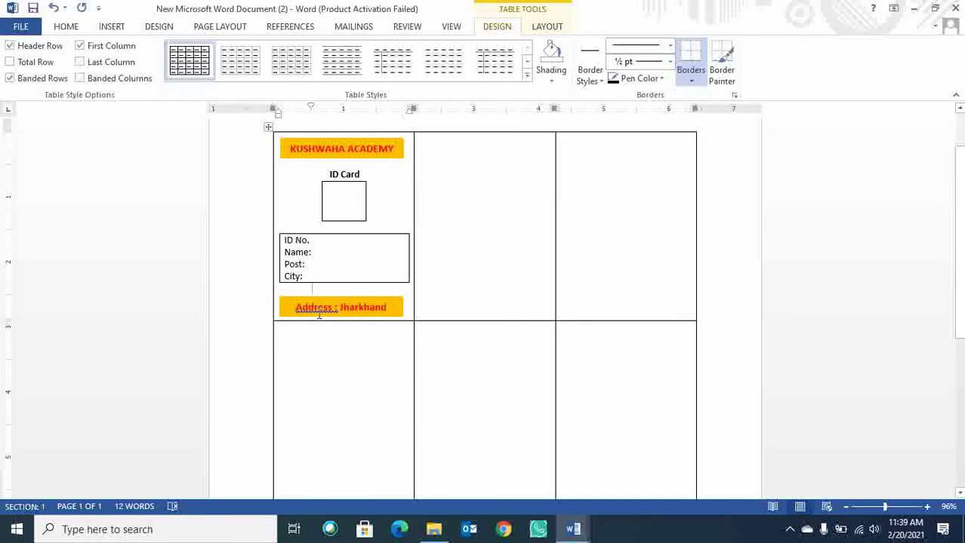
{"action": "right_click", "coordinate": [318, 314]}
{"action": "left_click", "coordinate": [367, 328]}
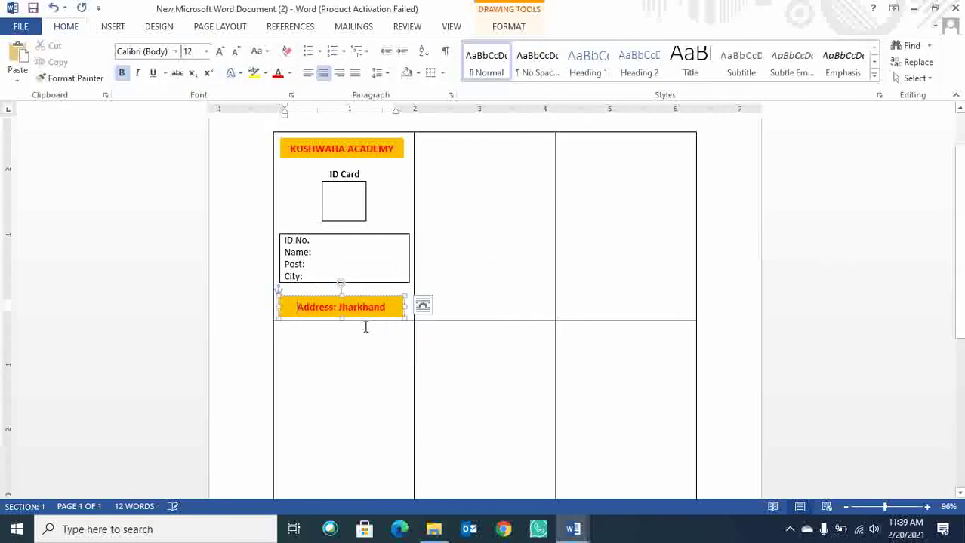
Select the whole ID details table.
{"action": "left_click", "coordinate": [361, 255]}
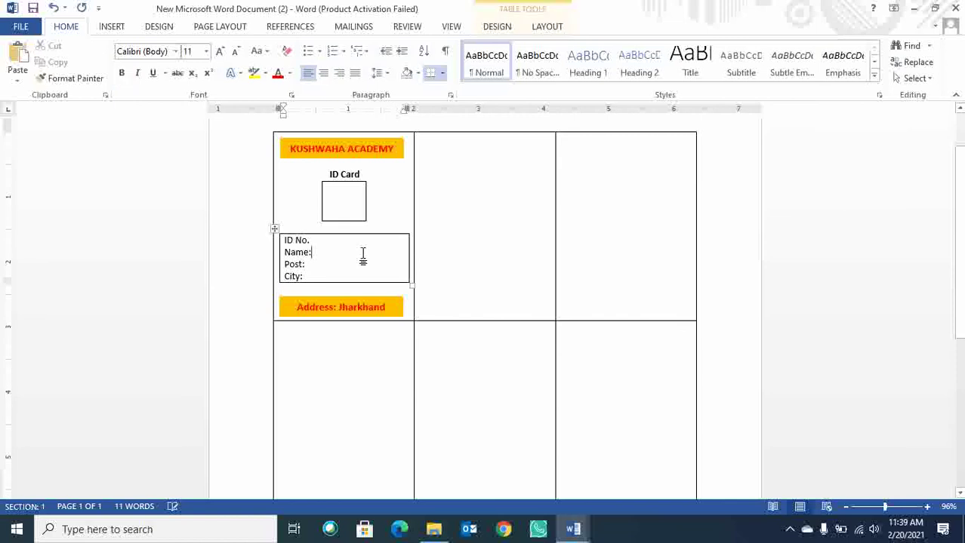
{"action": "left_click", "coordinate": [473, 255]}
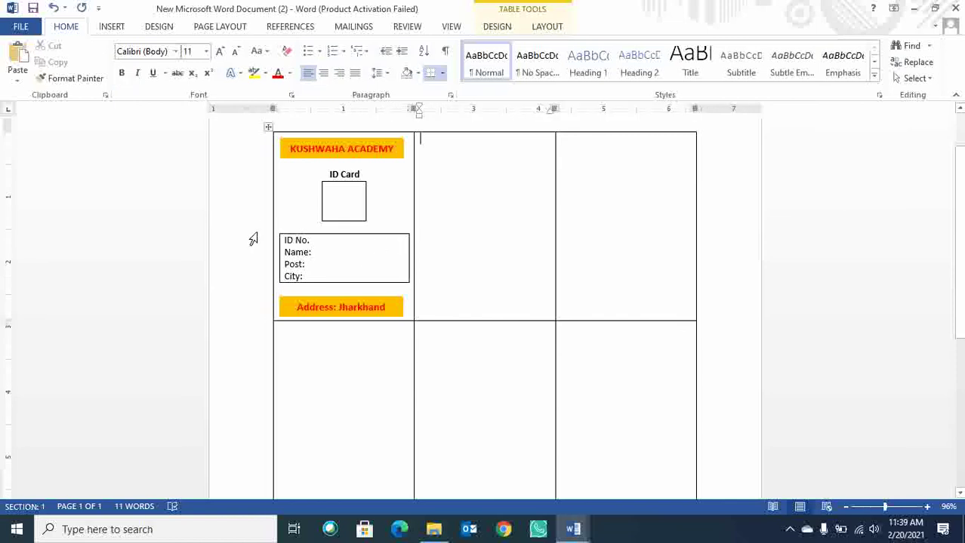
{"action": "left_click", "coordinate": [294, 242]}
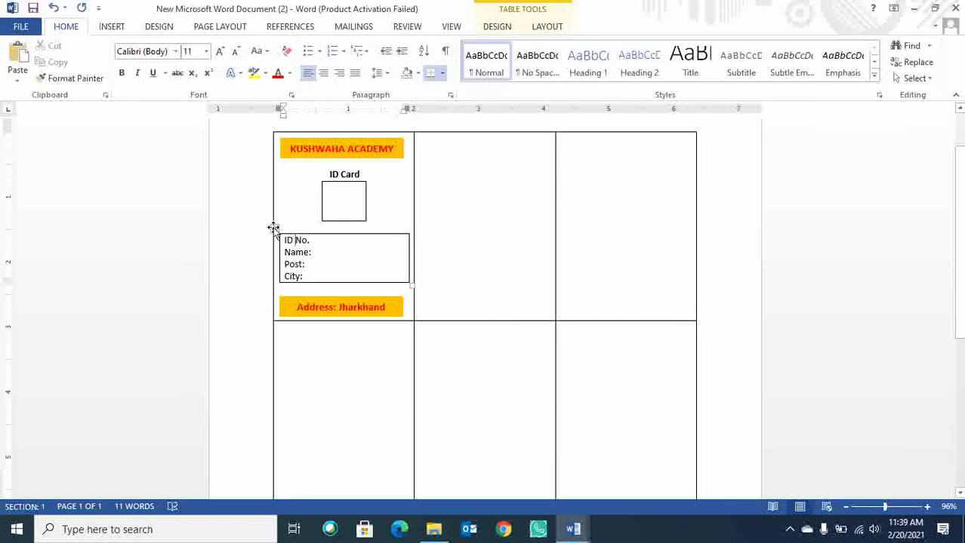
{"action": "left_click", "coordinate": [273, 228]}
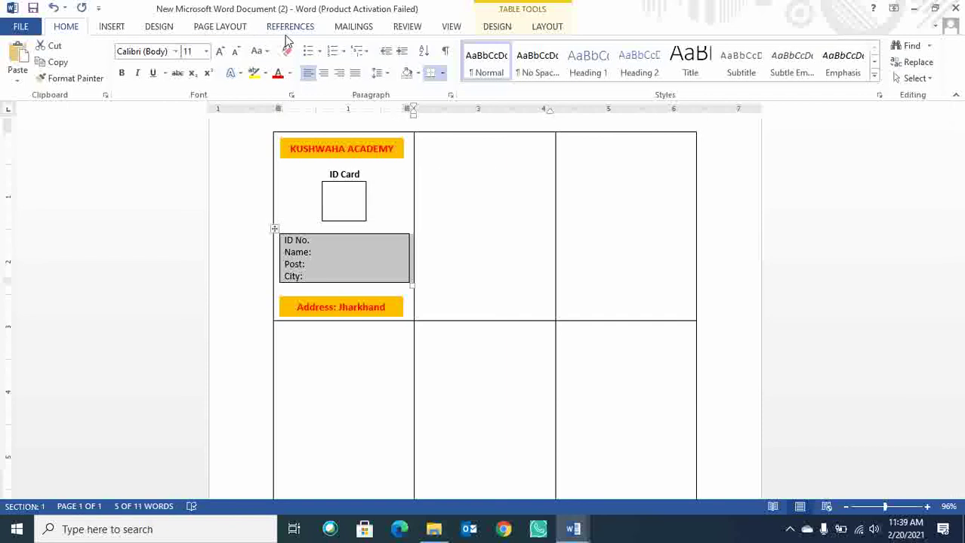
Give the details table fixed column widths and an exact row height.
{"action": "left_click", "coordinate": [532, 33]}
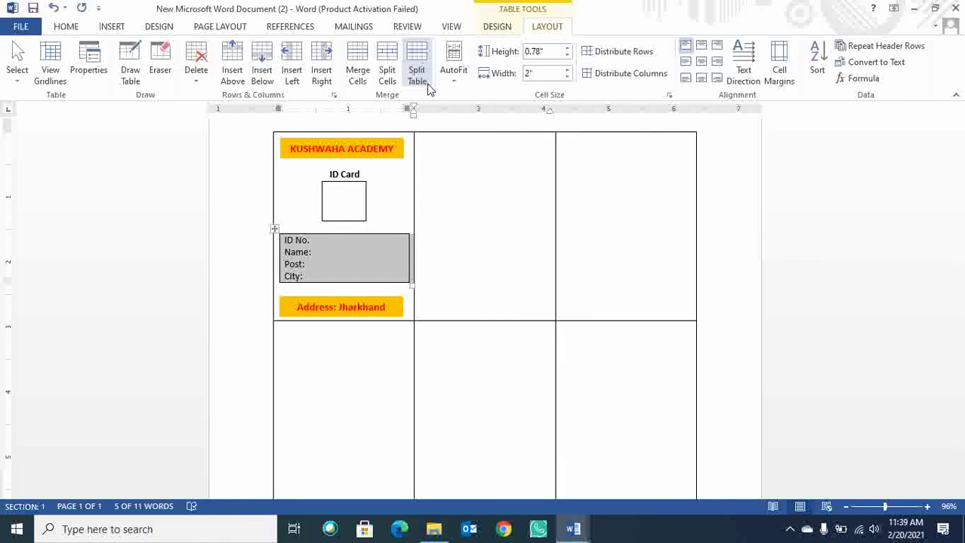
{"action": "left_click", "coordinate": [454, 78]}
{"action": "left_click", "coordinate": [455, 130]}
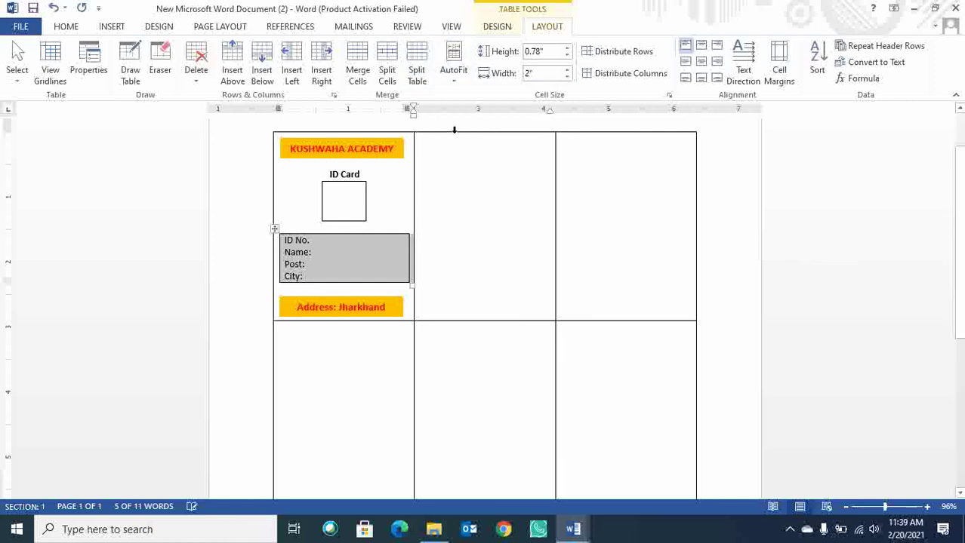
{"action": "left_click", "coordinate": [83, 57]}
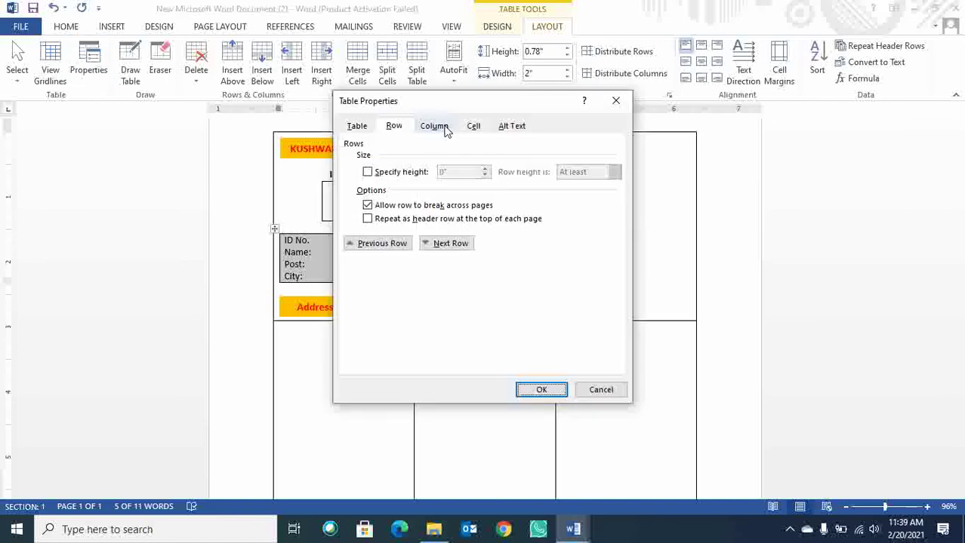
{"action": "left_click", "coordinate": [408, 173]}
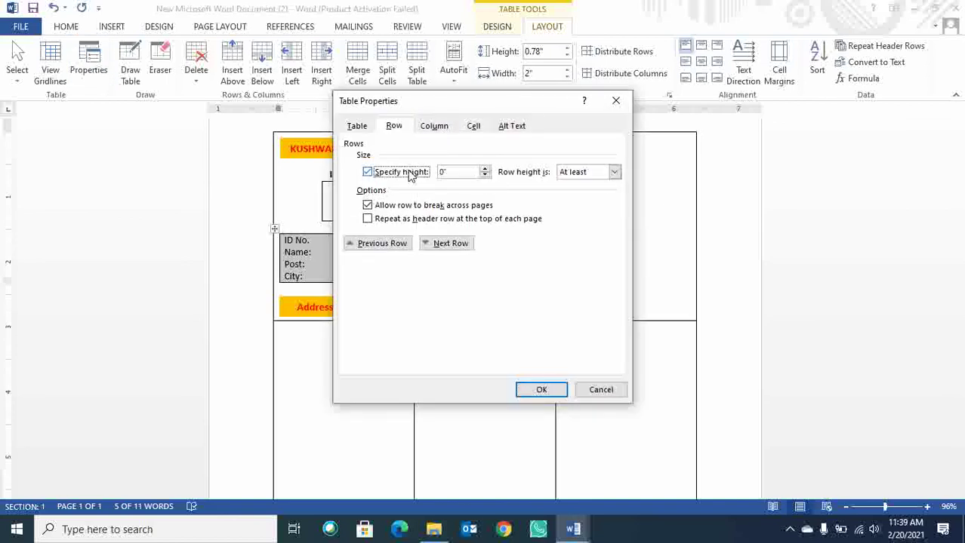
{"action": "left_click", "coordinate": [615, 172]}
{"action": "left_click", "coordinate": [585, 191]}
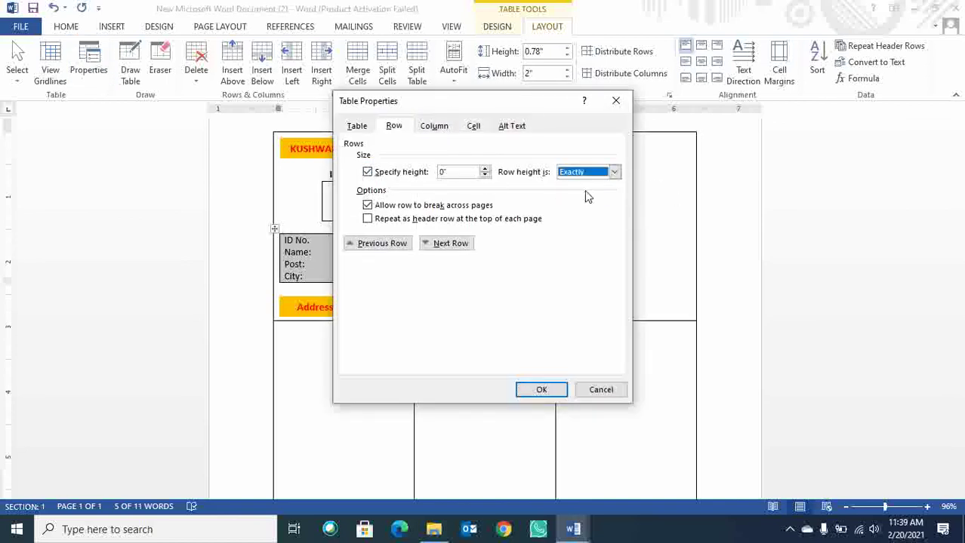
{"action": "left_click", "coordinate": [541, 391]}
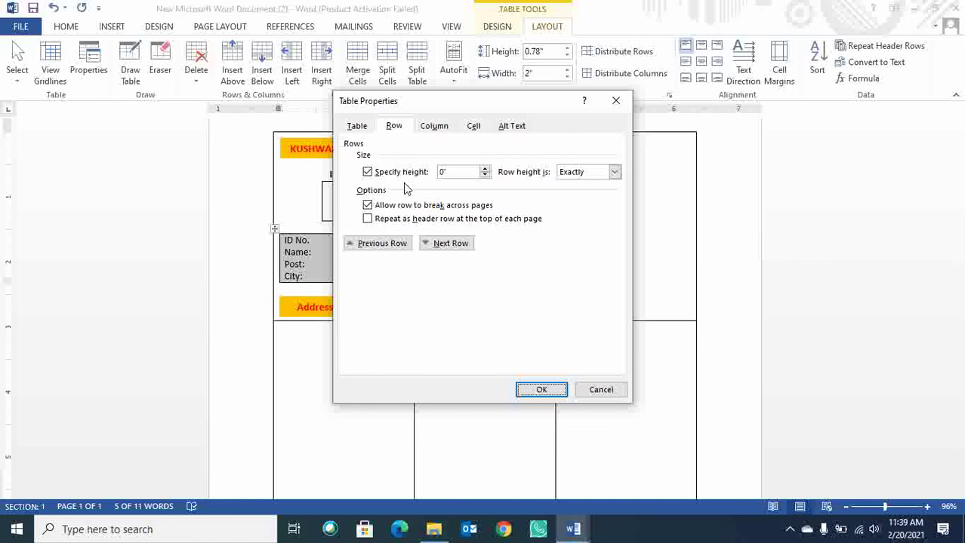
Remove all borders from the details table.
{"action": "left_click", "coordinate": [368, 127]}
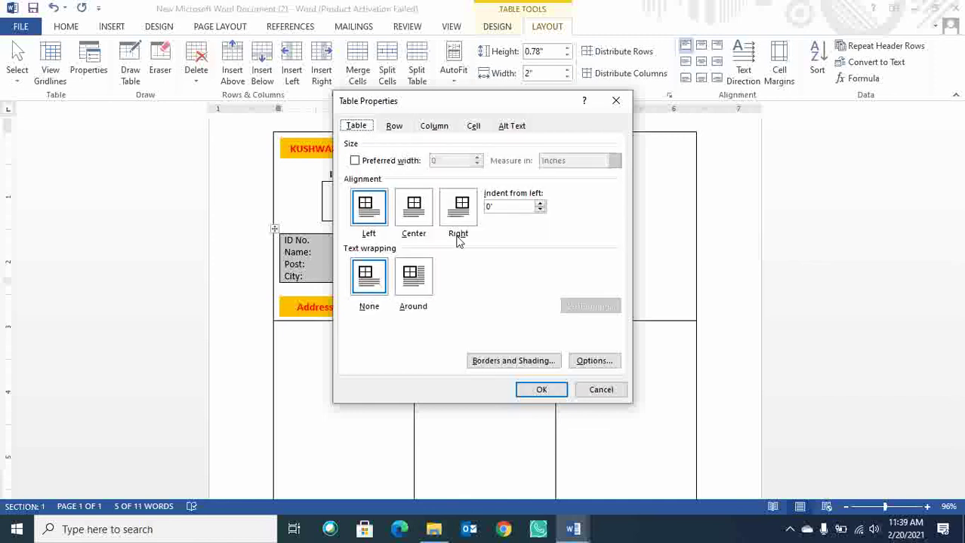
{"action": "left_click", "coordinate": [513, 363]}
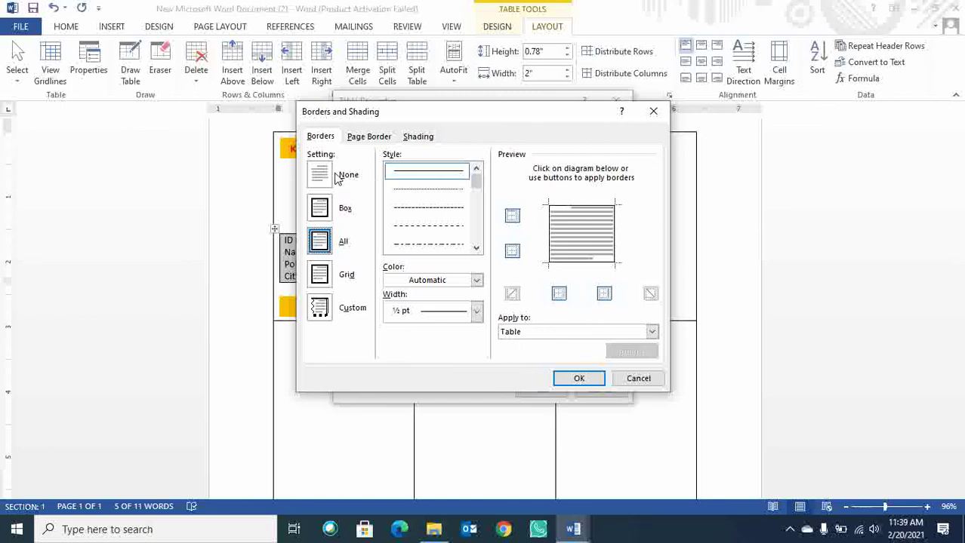
{"action": "left_click", "coordinate": [323, 214]}
{"action": "left_click", "coordinate": [319, 174]}
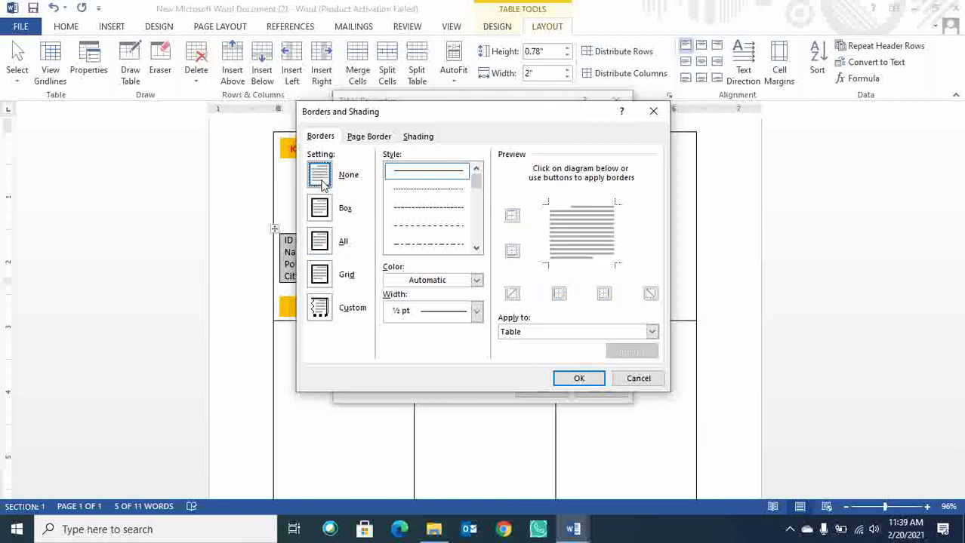
{"action": "left_click", "coordinate": [575, 380]}
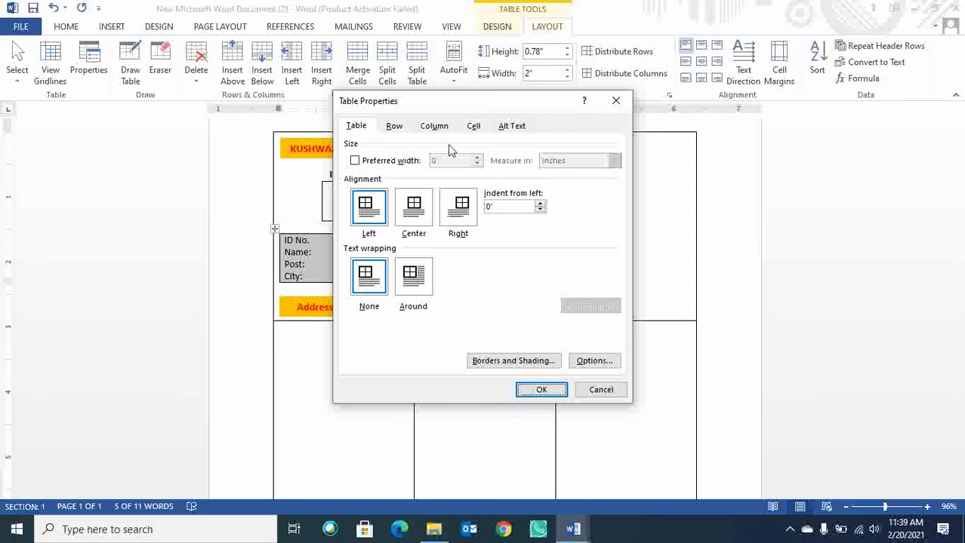
Set the details table's rows to an exact height again and apply the table properties.
{"action": "left_click", "coordinate": [387, 126]}
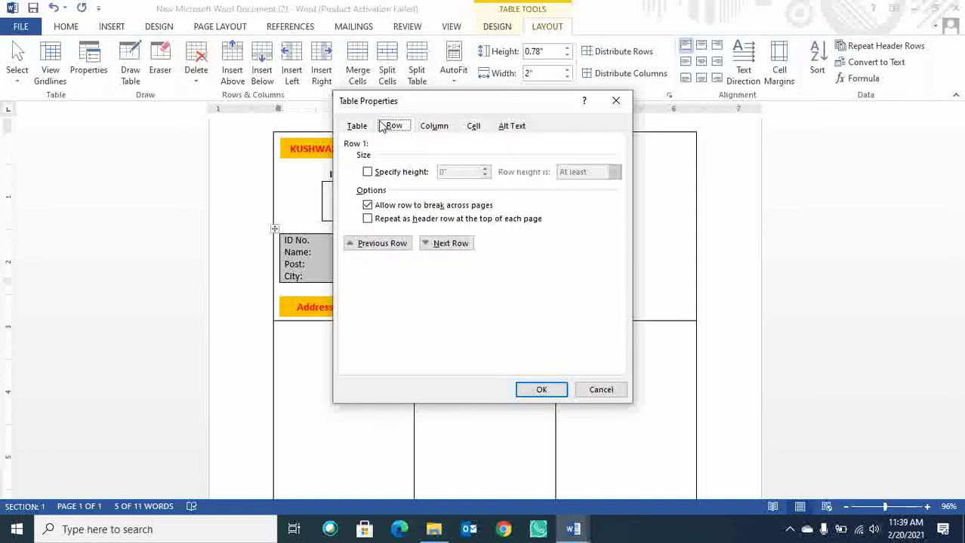
{"action": "left_click", "coordinate": [368, 173]}
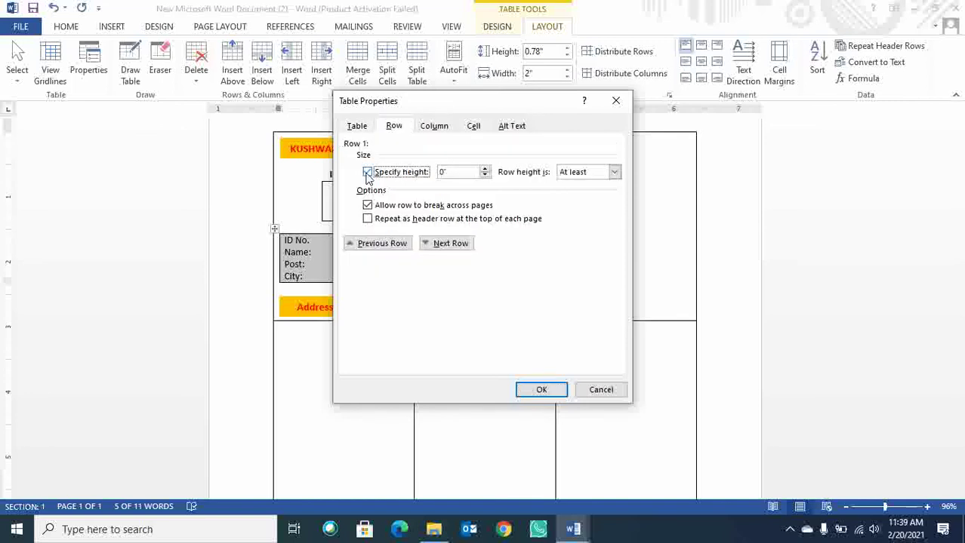
{"action": "left_click", "coordinate": [613, 177]}
{"action": "left_click", "coordinate": [582, 198]}
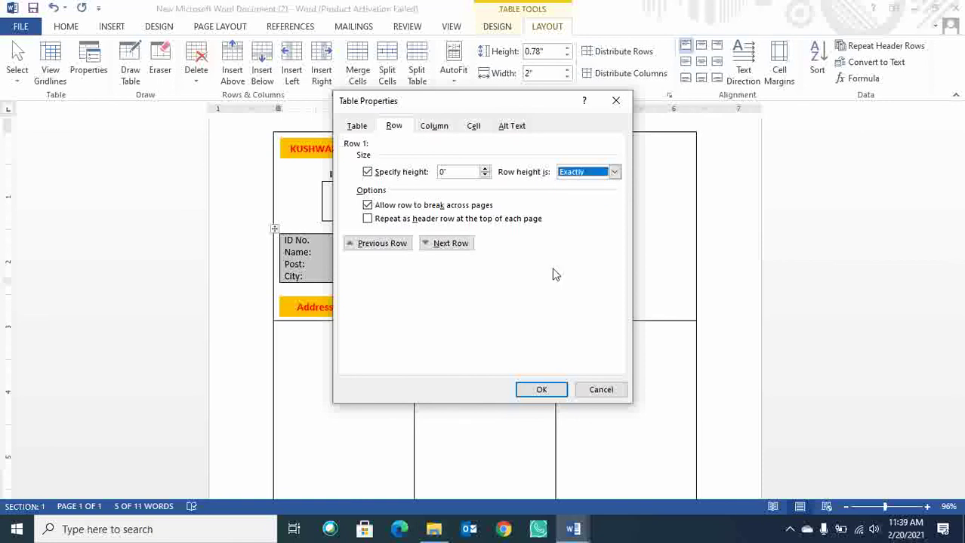
{"action": "left_click", "coordinate": [543, 389]}
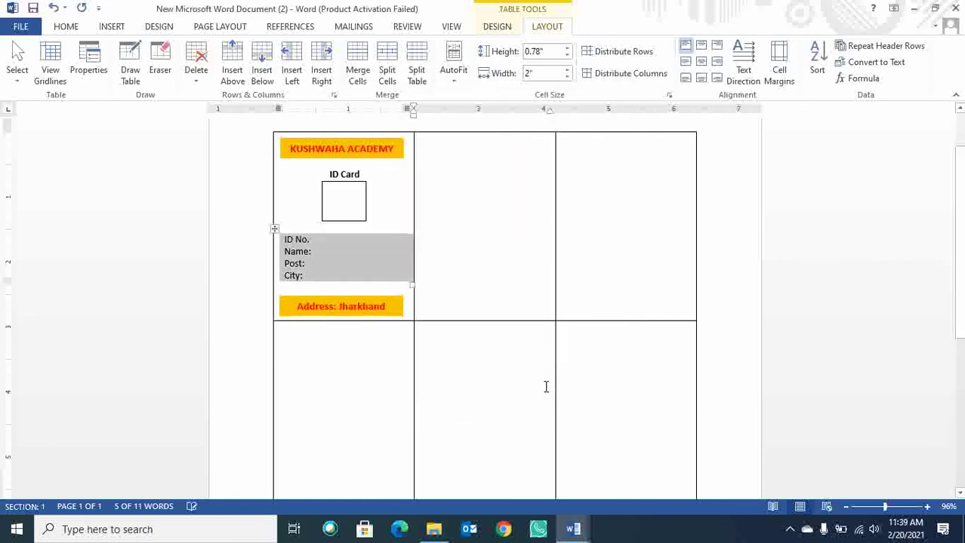
{"action": "left_click", "coordinate": [476, 226]}
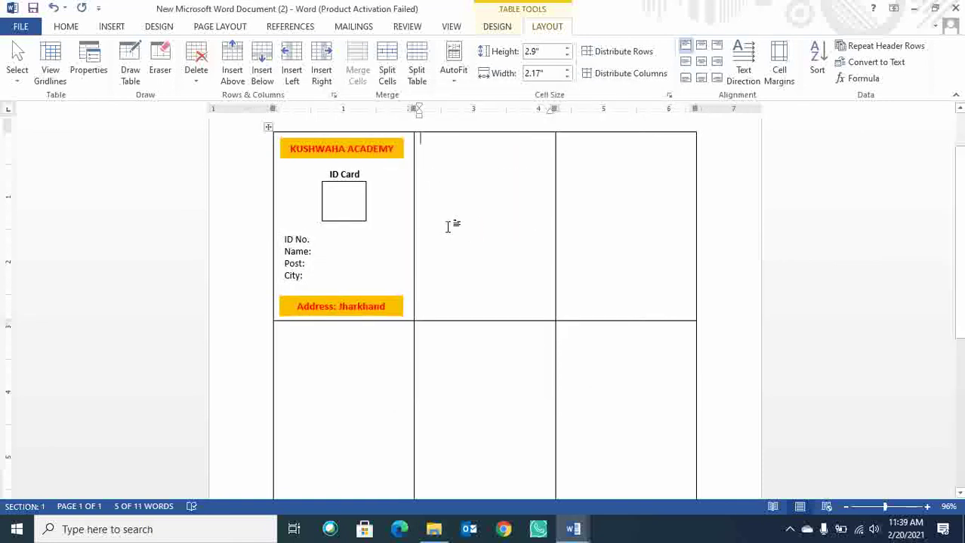
Add a colon after 'ID No.' and bold the ID No., Name, Post and City labels.
{"action": "left_click", "coordinate": [345, 242]}
{"action": "type", "text": ":"}
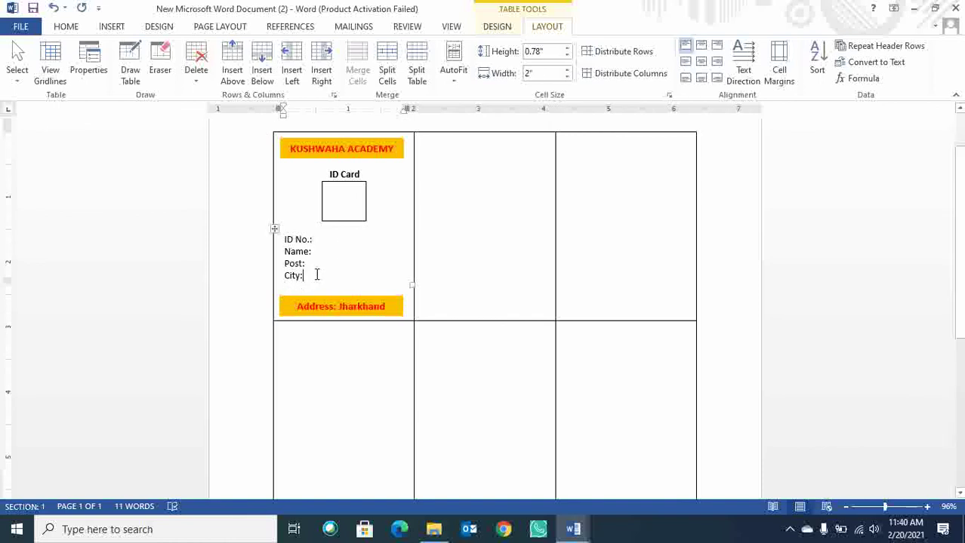
{"action": "left_click_drag", "start_coordinate": [317, 274], "coordinate": [264, 225]}
{"action": "key", "text": "ctrl+b"}
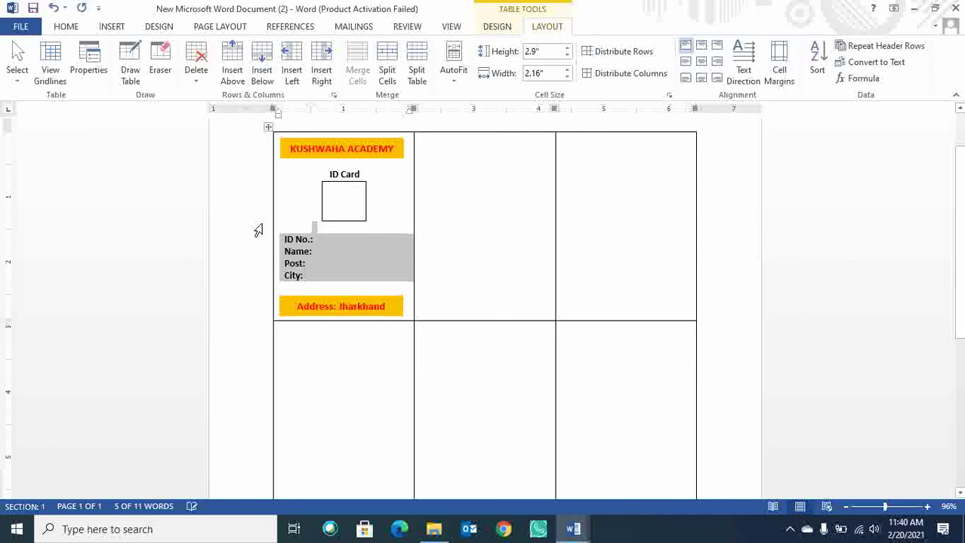
{"action": "left_click", "coordinate": [343, 243]}
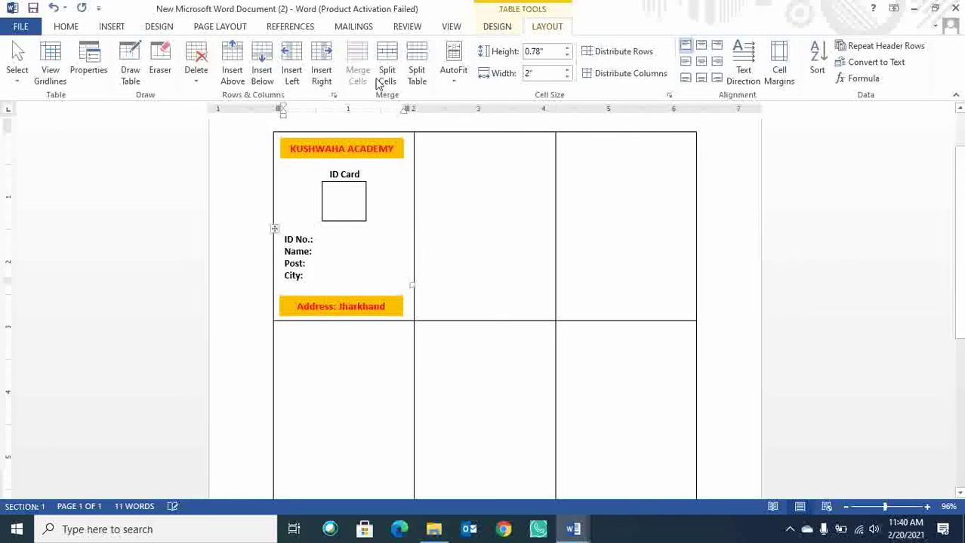
{"action": "left_click", "coordinate": [359, 28]}
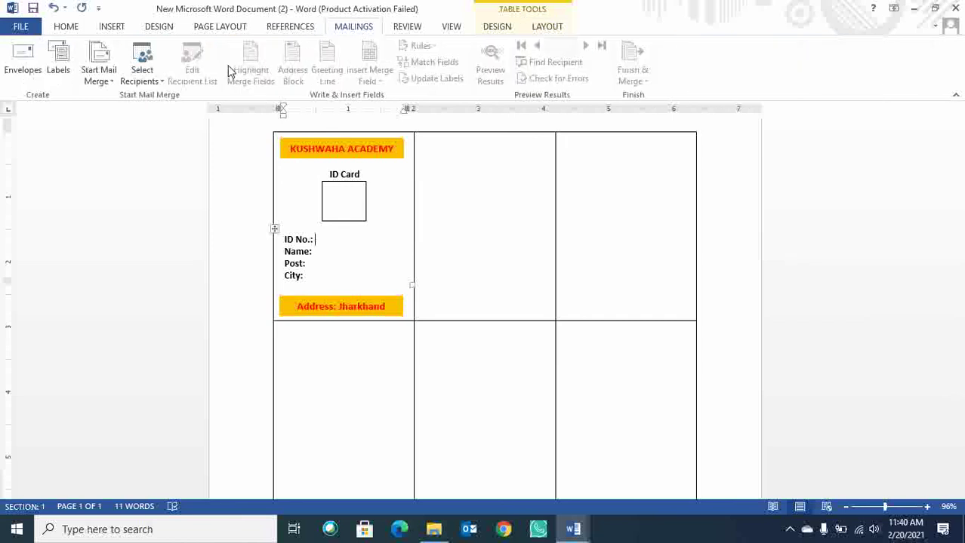
Use Sheet1$ of the ID Card Data workbook in Desktop\Photo as the existing recipient list.
{"action": "left_click", "coordinate": [140, 79]}
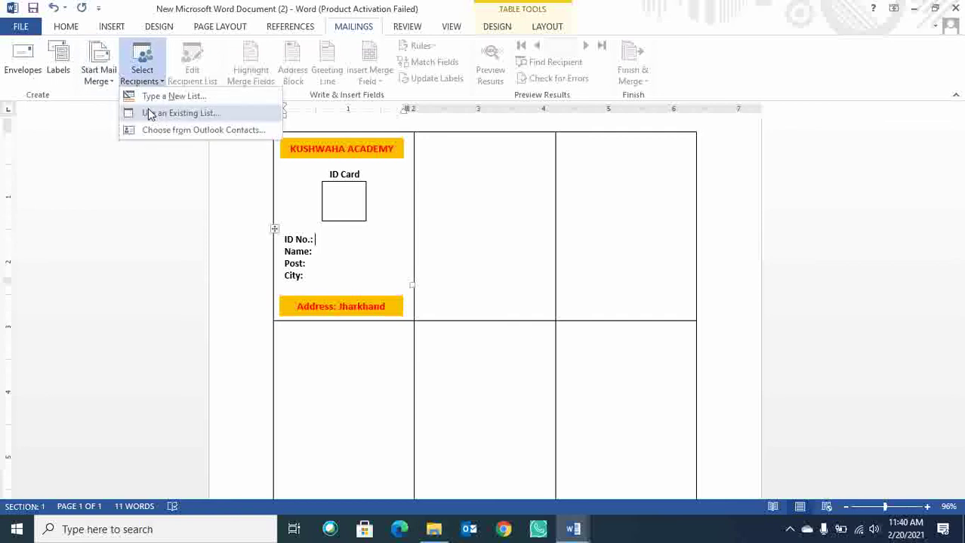
{"action": "left_click", "coordinate": [147, 111]}
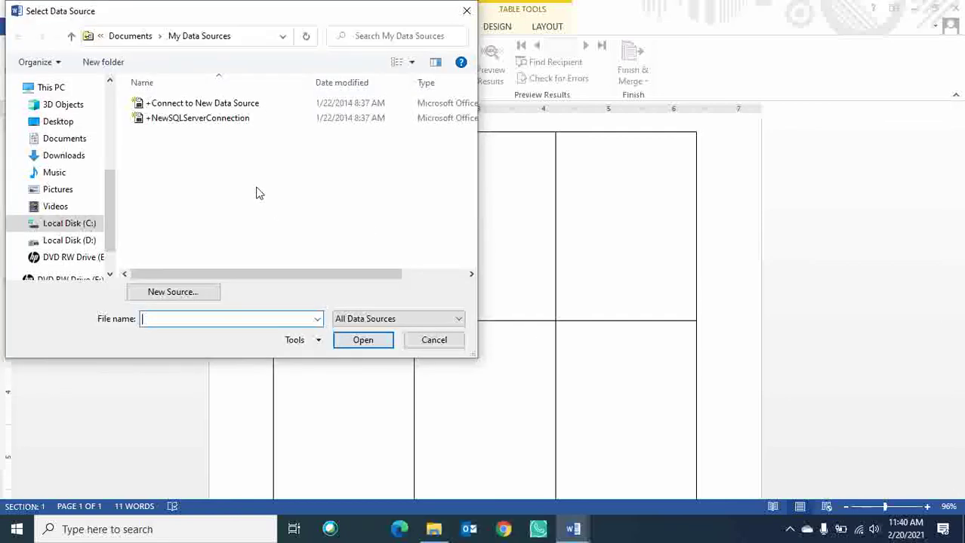
{"action": "left_click", "coordinate": [85, 130]}
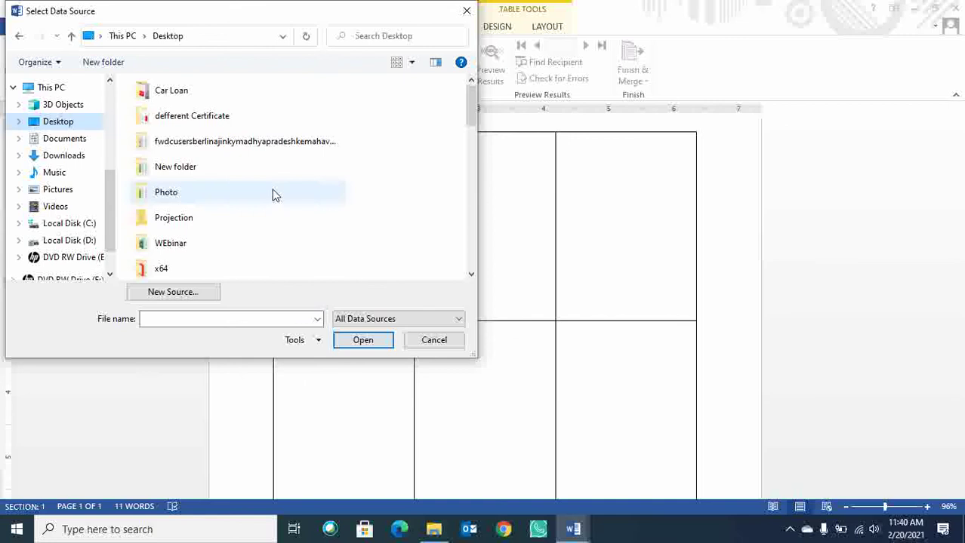
{"action": "double_click", "coordinate": [204, 194]}
{"action": "left_click", "coordinate": [195, 104]}
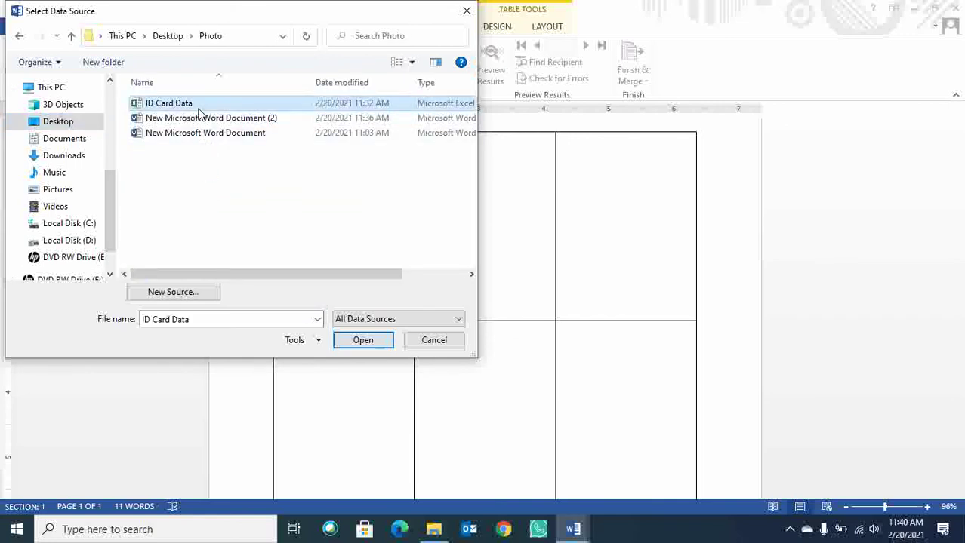
{"action": "left_click", "coordinate": [361, 341]}
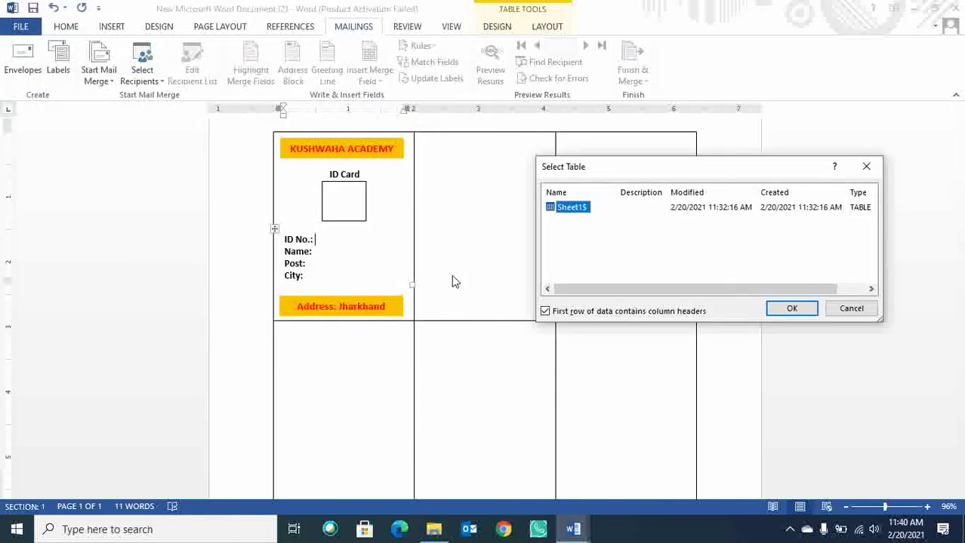
{"action": "left_click", "coordinate": [791, 309]}
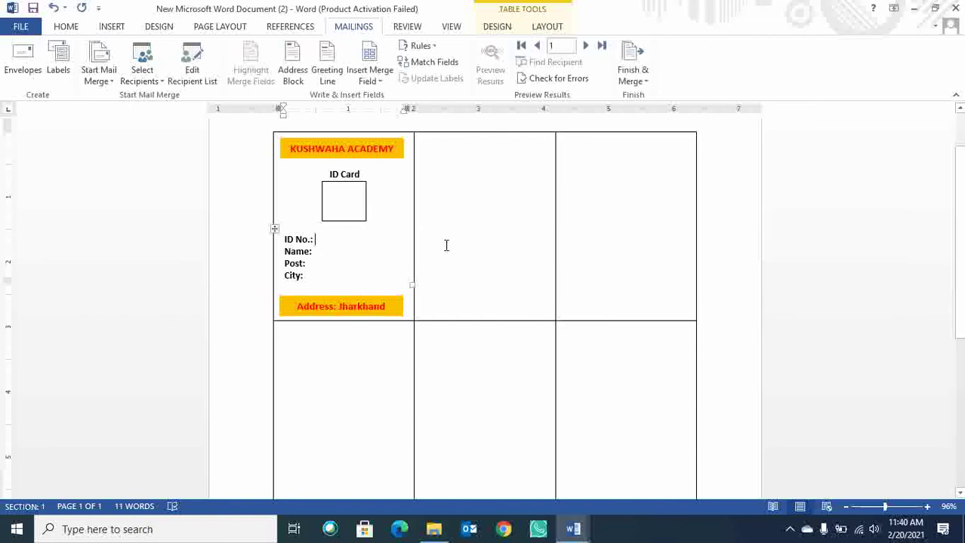
Insert the ID_Number, Name, Designation and City merge fields after their matching labels.
{"action": "left_click", "coordinate": [369, 79]}
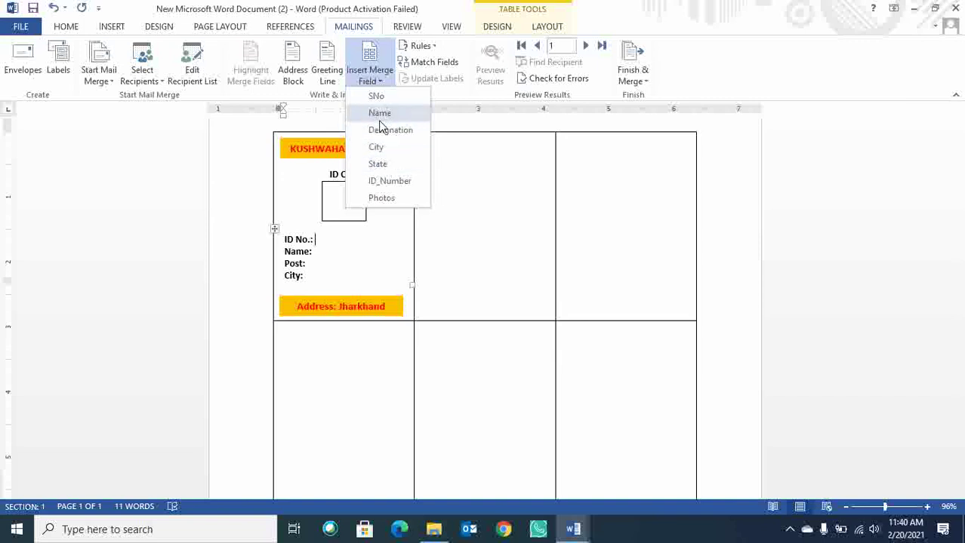
{"action": "left_click", "coordinate": [390, 181]}
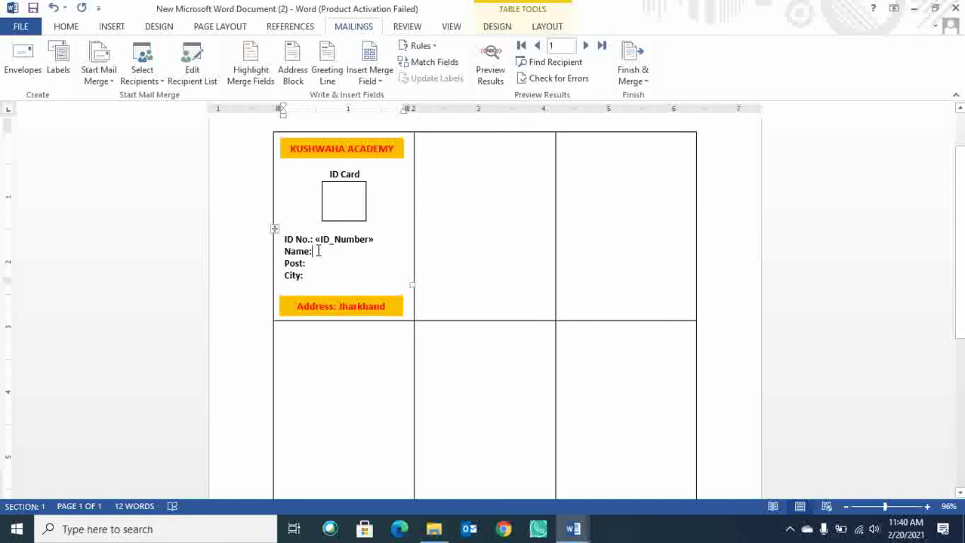
{"action": "left_click", "coordinate": [375, 80]}
{"action": "left_click", "coordinate": [381, 113]}
{"action": "left_click", "coordinate": [375, 80]}
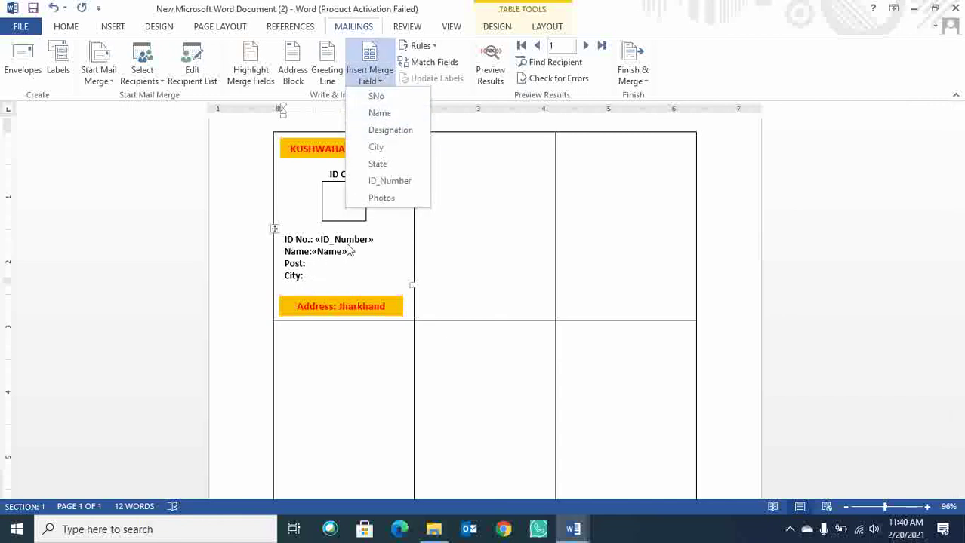
{"action": "left_click", "coordinate": [391, 128]}
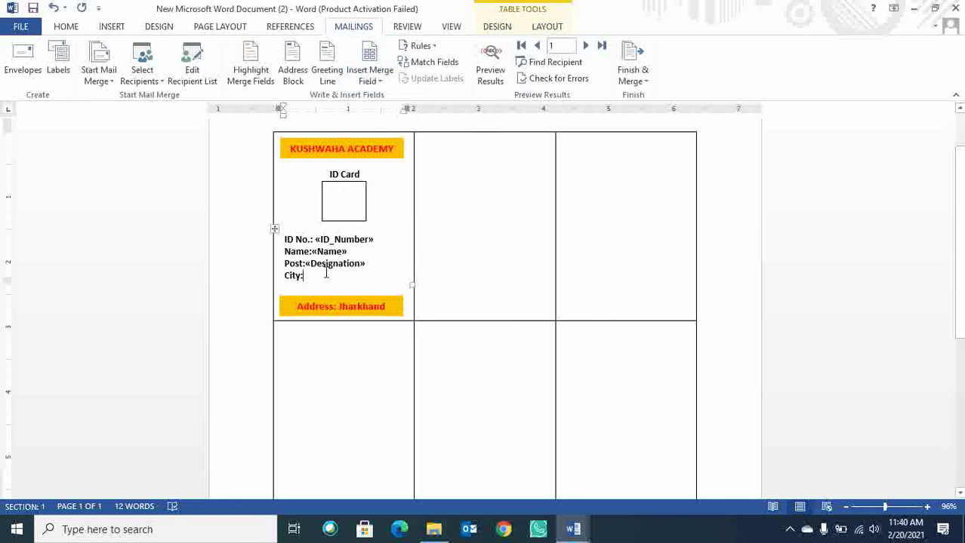
{"action": "left_click", "coordinate": [377, 82]}
{"action": "left_click", "coordinate": [379, 147]}
Preview the first record's data on the card, then return to showing merge field names.
{"action": "left_click", "coordinate": [484, 86]}
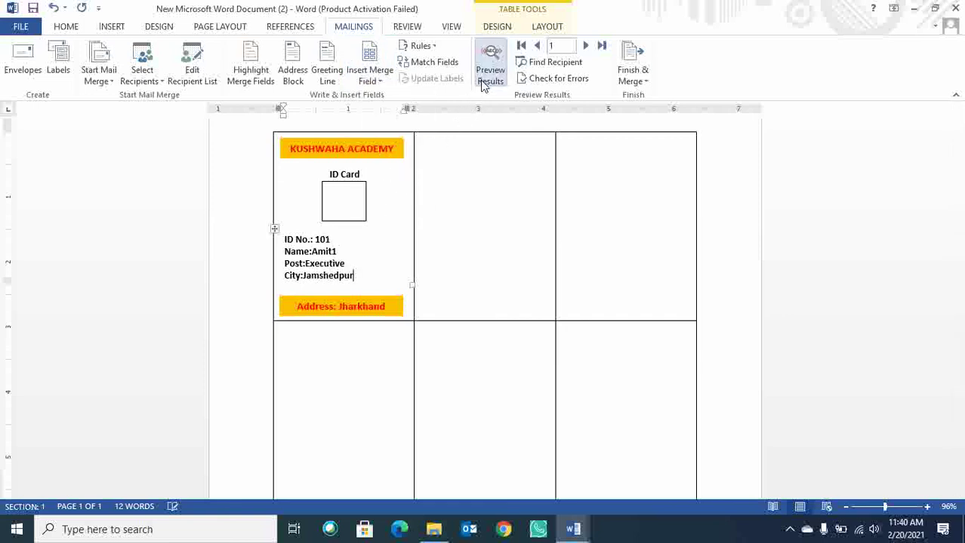
{"action": "left_click", "coordinate": [484, 86]}
{"action": "left_click", "coordinate": [484, 85]}
{"action": "left_click", "coordinate": [484, 86]}
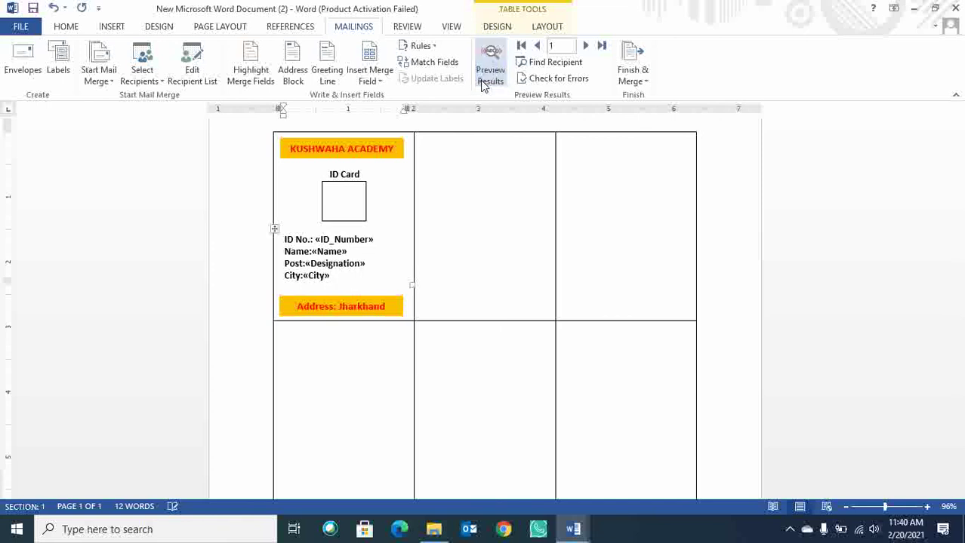
Make the merge document type Labels, accepting the label options and keeping the current card table.
{"action": "left_click", "coordinate": [298, 175]}
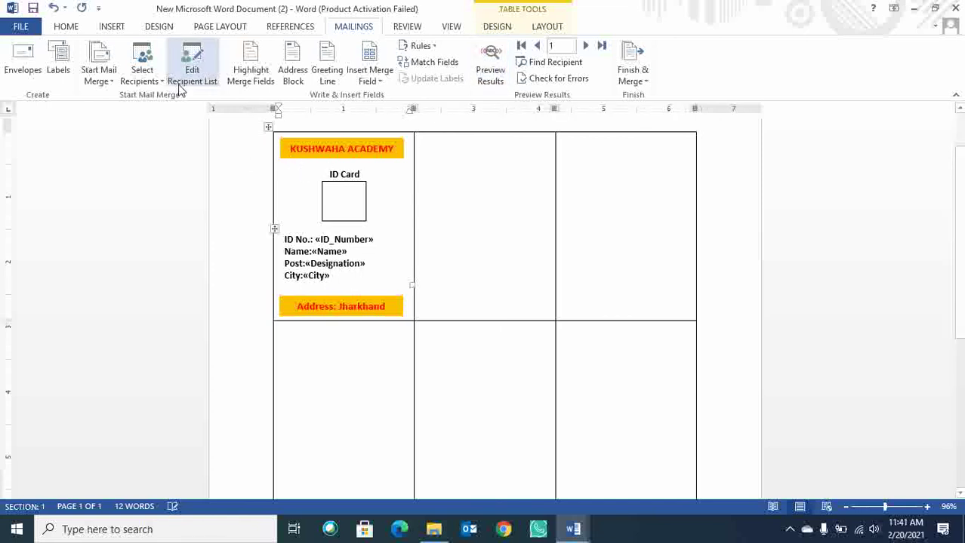
{"action": "left_click", "coordinate": [89, 81]}
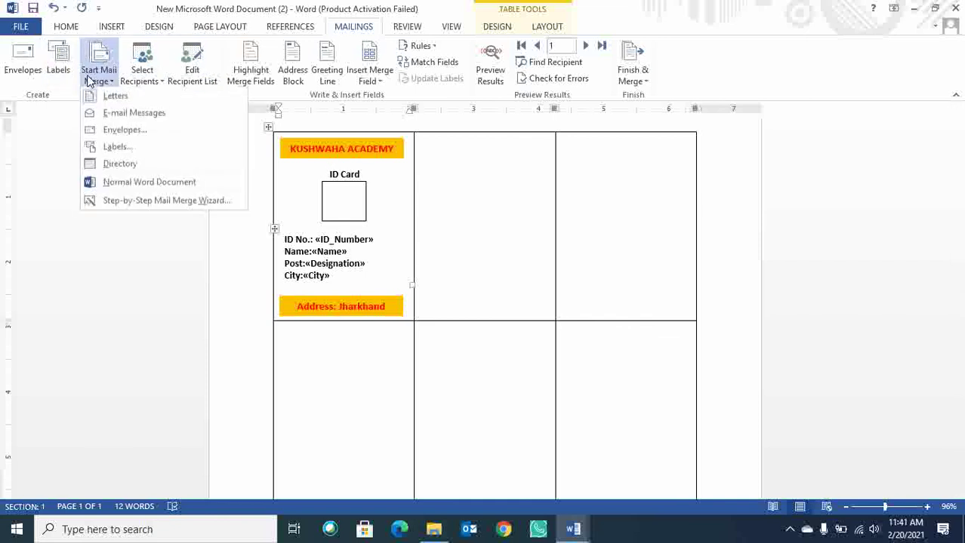
{"action": "left_click", "coordinate": [118, 154]}
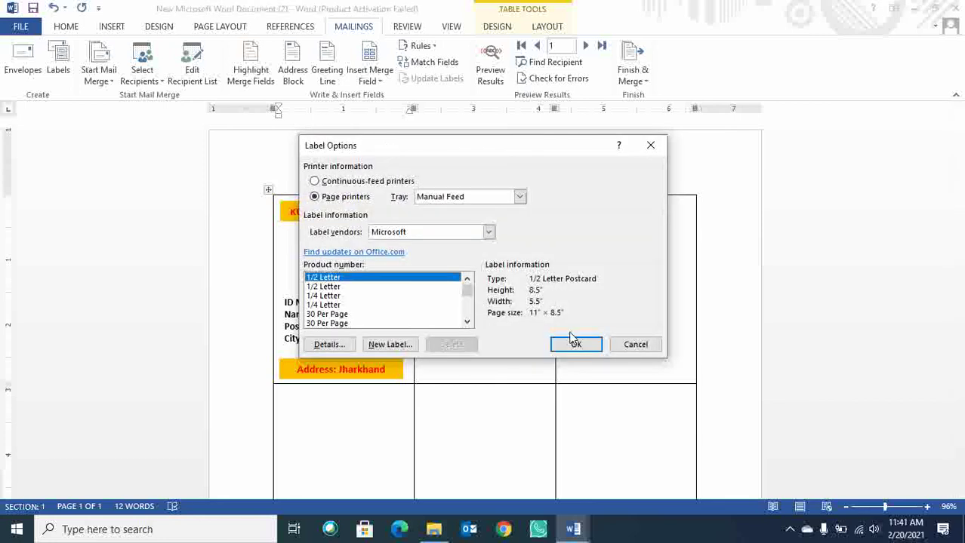
{"action": "left_click", "coordinate": [573, 347]}
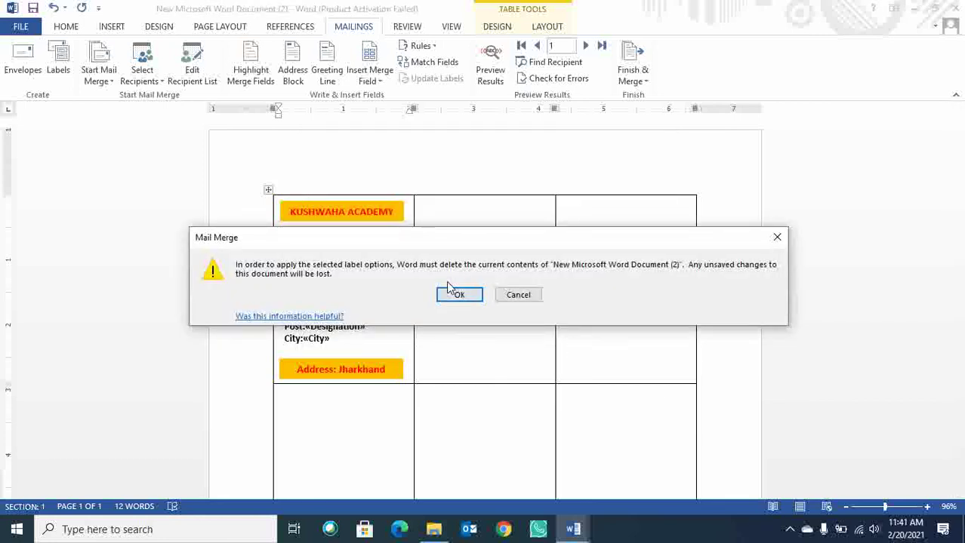
{"action": "left_click", "coordinate": [505, 297]}
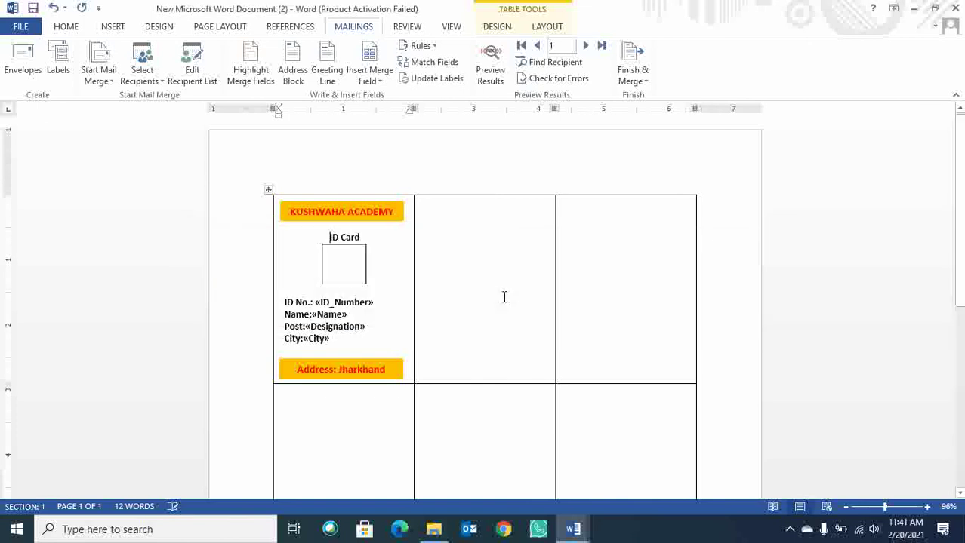
Run Update Labels to copy the card and its merge fields into all label cells, checking the result.
{"action": "left_click", "coordinate": [435, 80]}
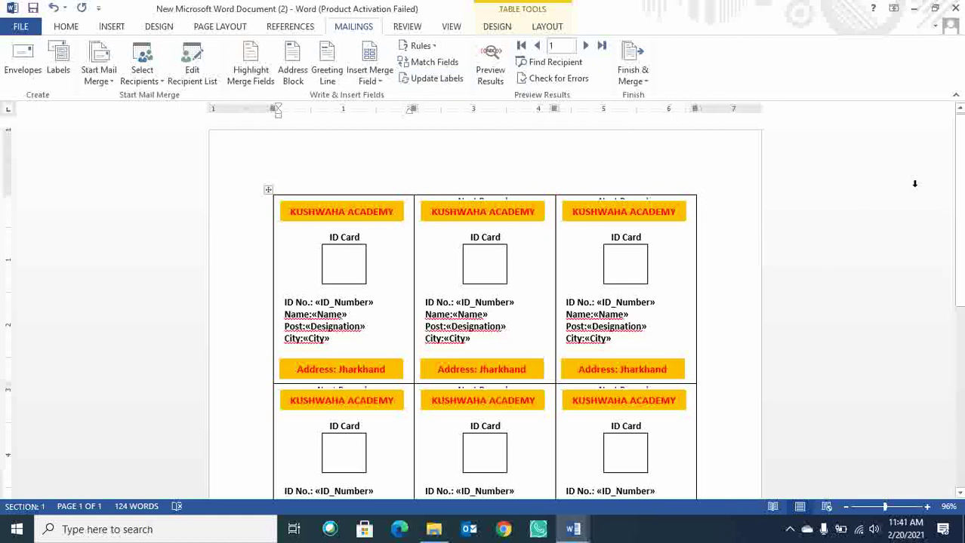
{"action": "scroll", "coordinate": [950, 172], "scroll_direction": "down", "scroll_amount": 5}
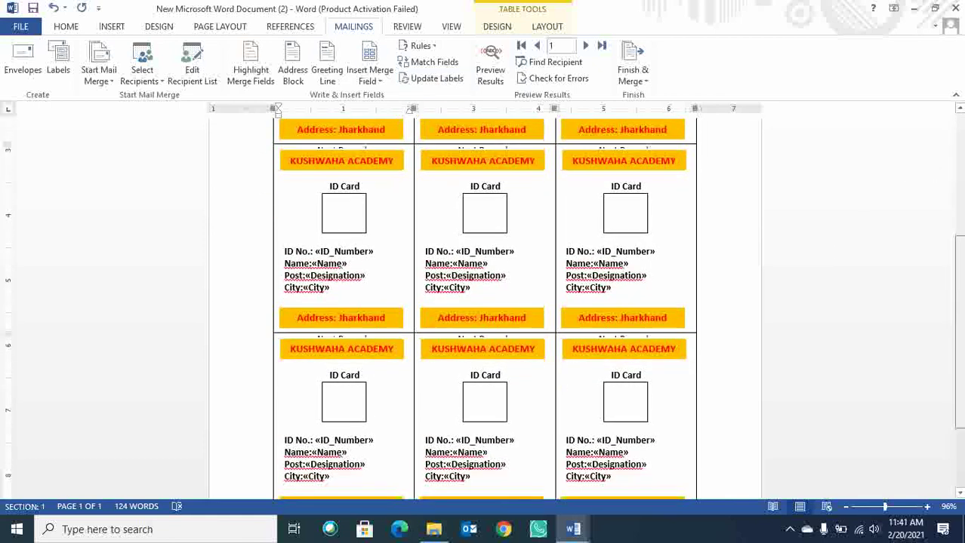
{"action": "scroll", "coordinate": [483, 301], "scroll_direction": "up", "scroll_amount": 5}
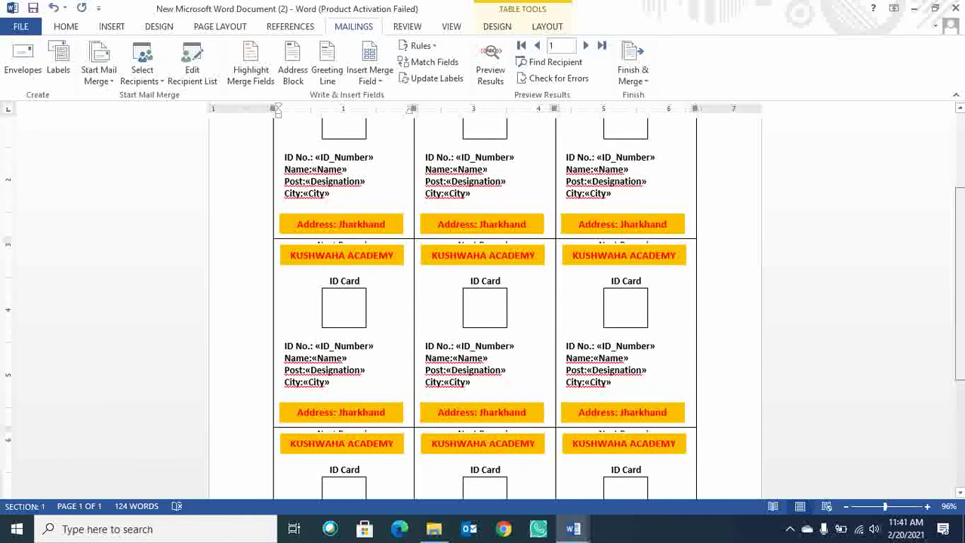
{"action": "scroll", "coordinate": [476, 154], "scroll_direction": "up", "scroll_amount": 1}
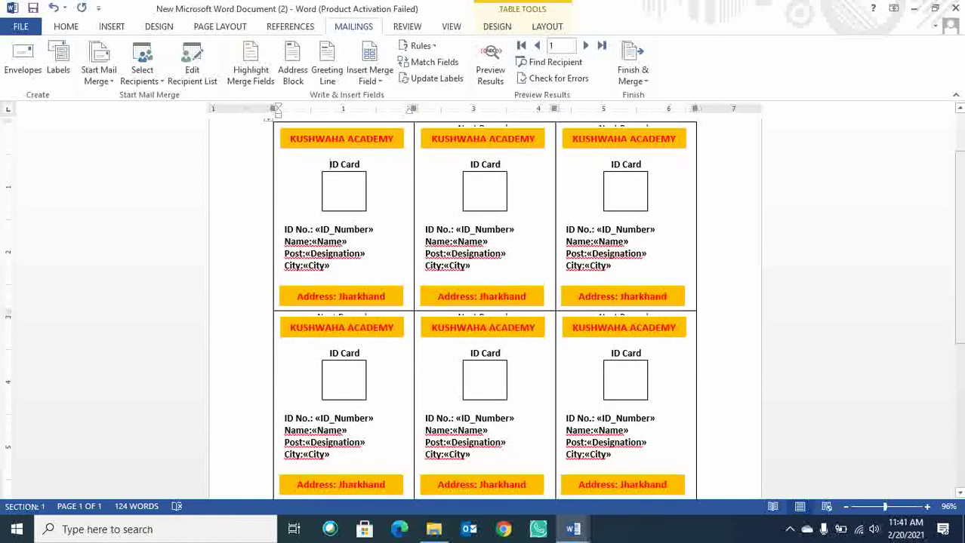
{"action": "left_click", "coordinate": [335, 191]}
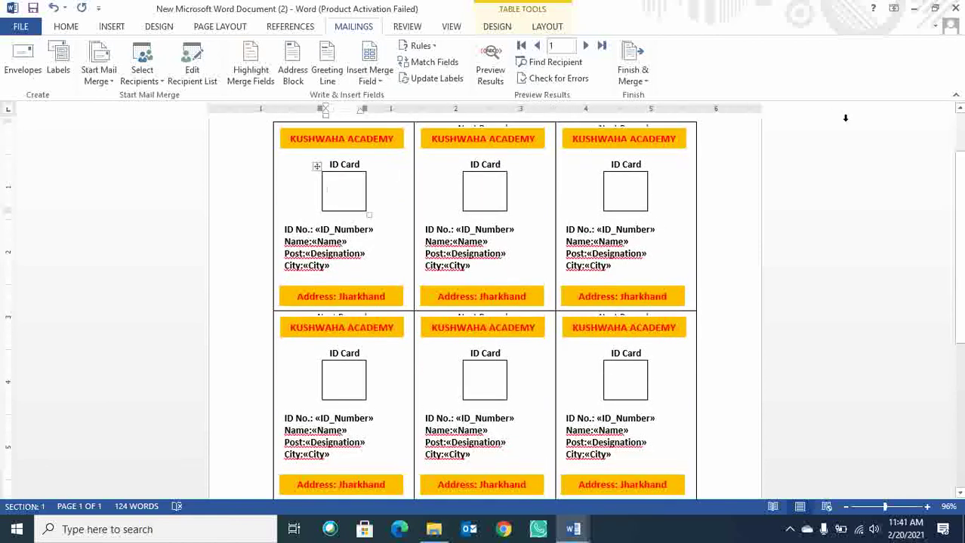
Close both ID card documents without saving and decline keeping the copied item.
{"action": "left_click", "coordinate": [957, 7]}
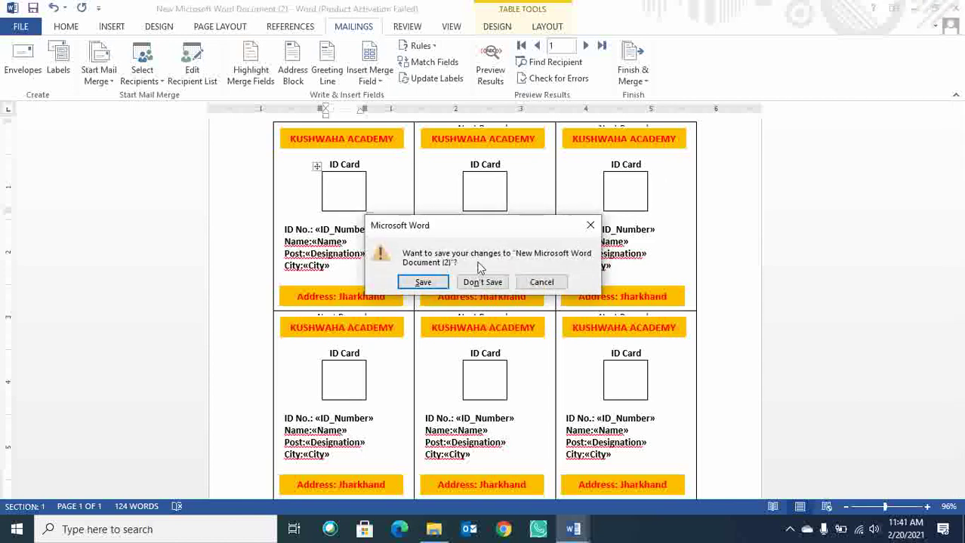
{"action": "left_click", "coordinate": [482, 281]}
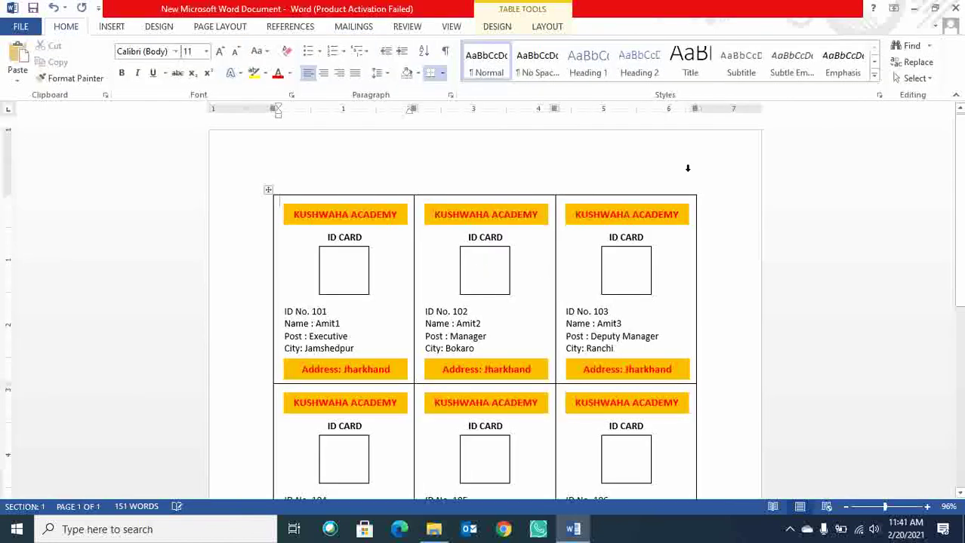
{"action": "left_click", "coordinate": [954, 8]}
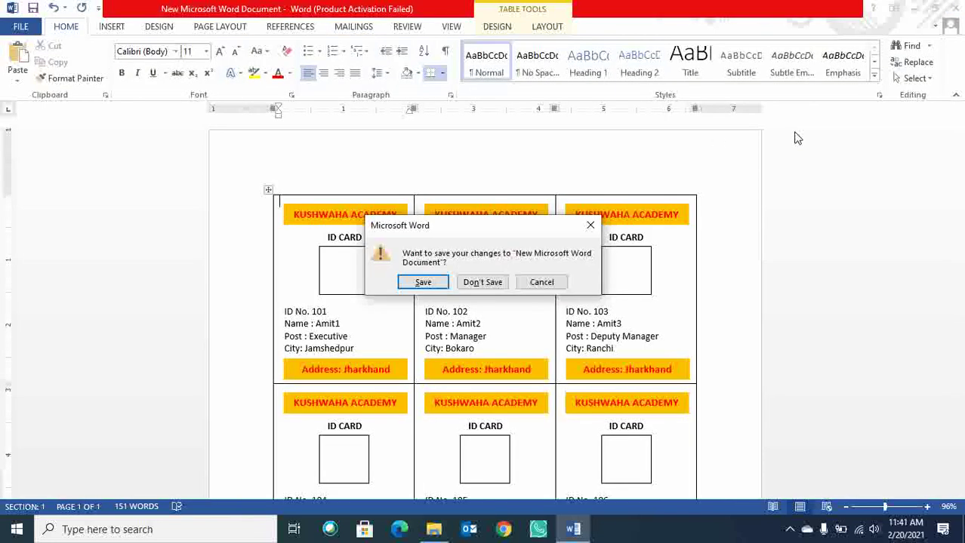
{"action": "left_click", "coordinate": [470, 283]}
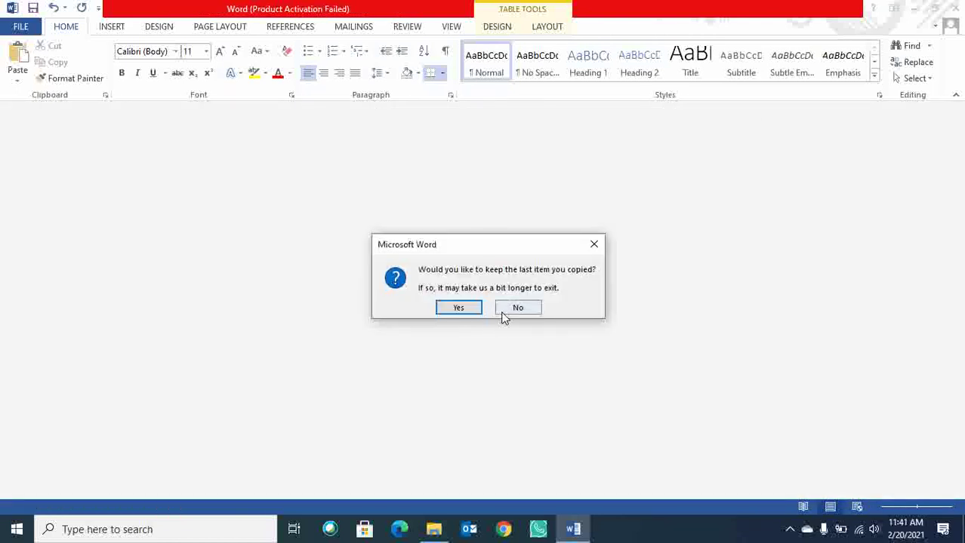
{"action": "left_click", "coordinate": [504, 308]}
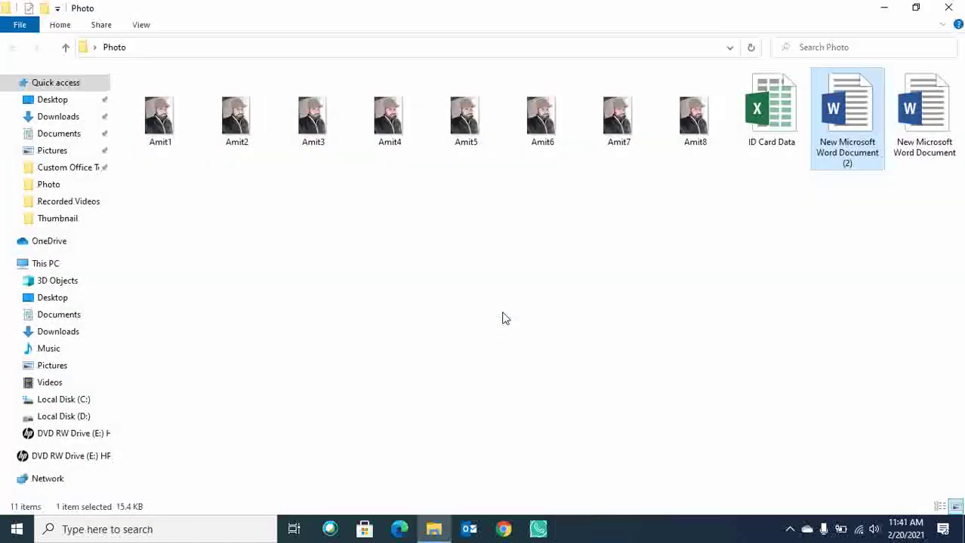
Open New Microsoft Word Document, allow its spreadsheet data query and dismiss the activation notice.
{"action": "double_click", "coordinate": [921, 128]}
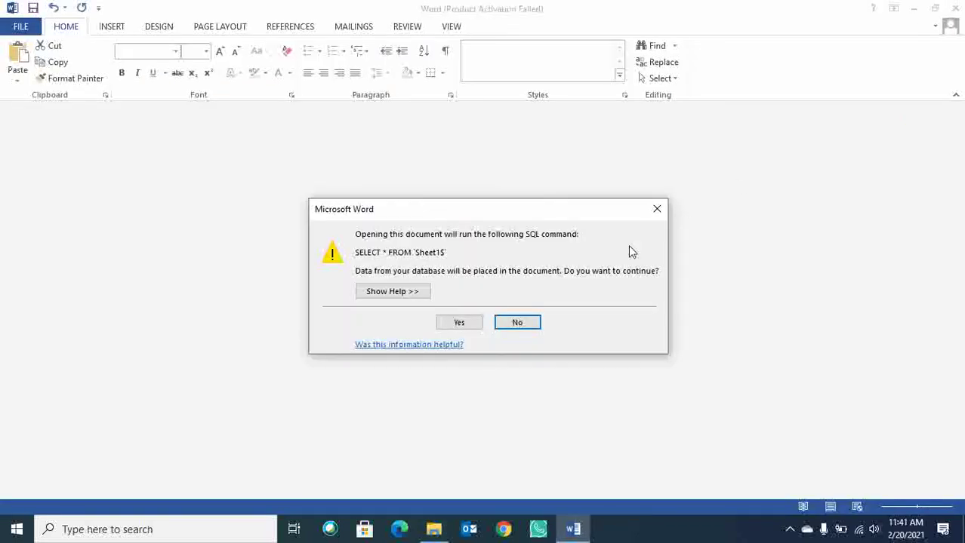
{"action": "left_click", "coordinate": [517, 324]}
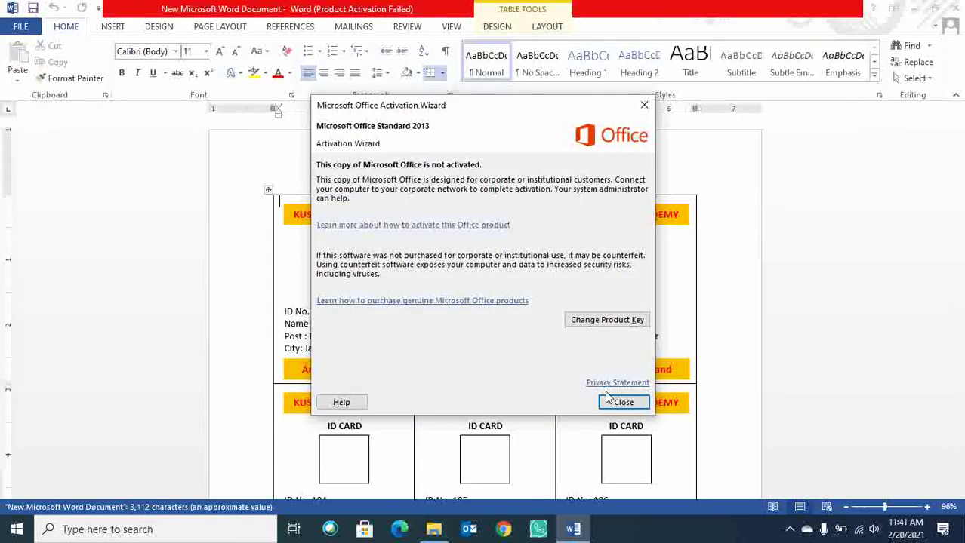
{"action": "left_click", "coordinate": [619, 402]}
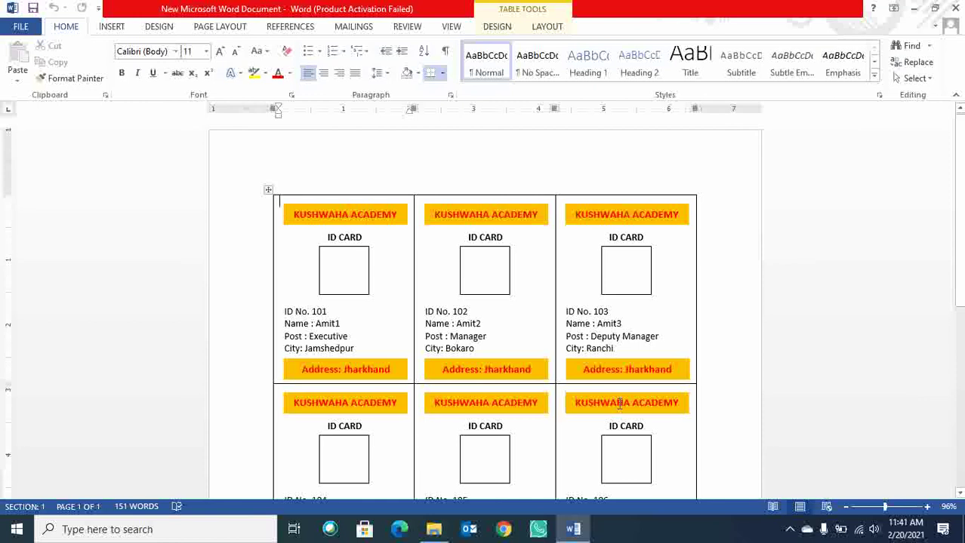
Show field codes with Alt+F9 and delete the INCLUDEPICTURE field from the first photo box.
{"action": "key", "text": "alt+F9"}
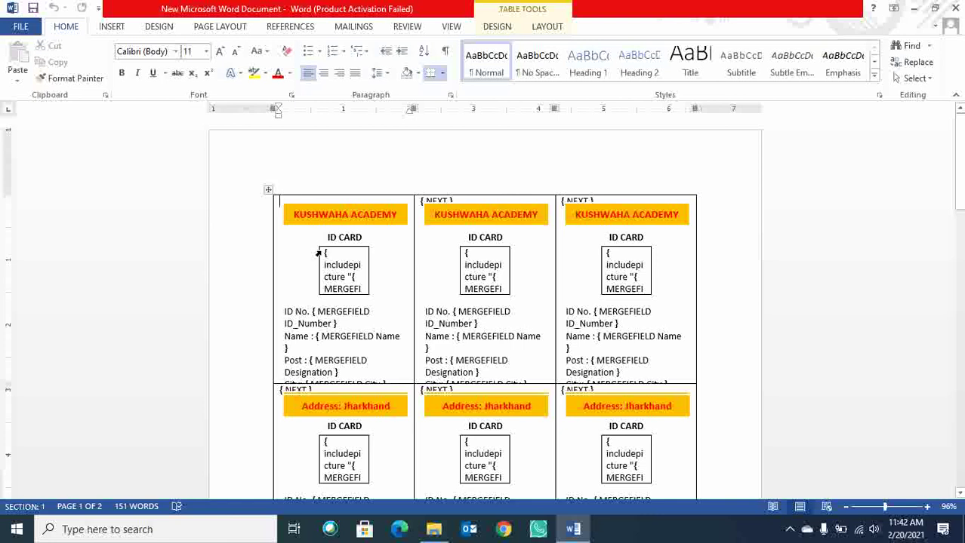
{"action": "left_click", "coordinate": [327, 253]}
{"action": "key", "text": "Delete"}
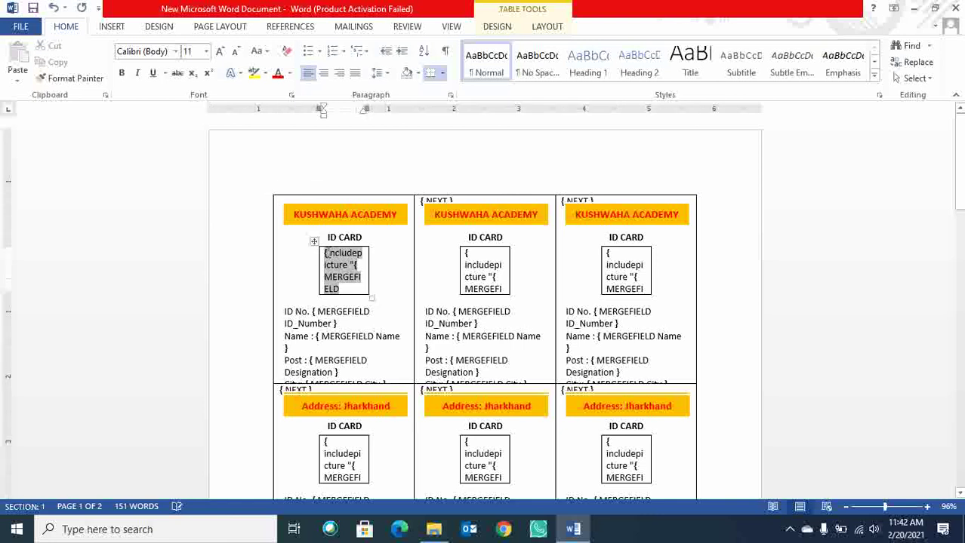
{"action": "key", "text": "Delete"}
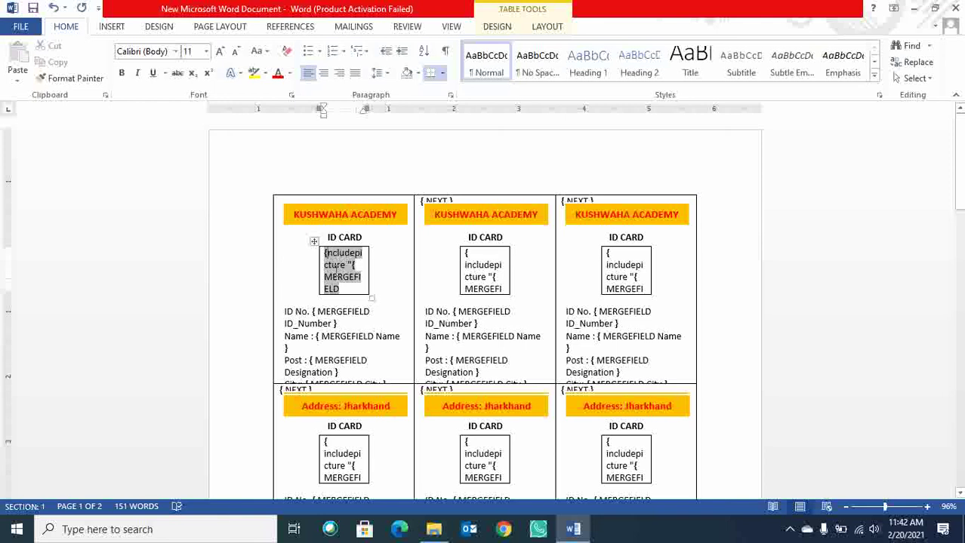
{"action": "left_click", "coordinate": [321, 258]}
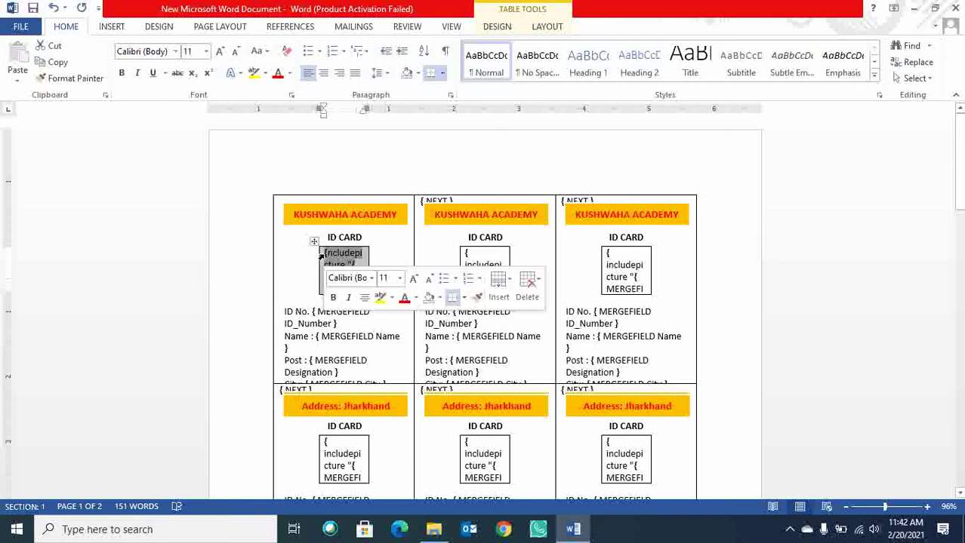
{"action": "key", "text": "Delete"}
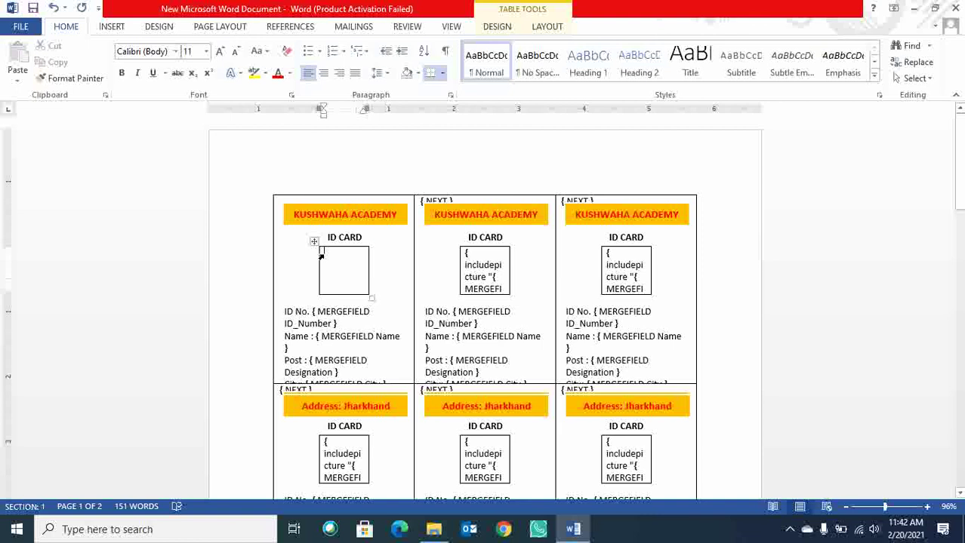
Switch the fields back to merged values so the cards show IDs 101–103.
{"action": "left_click", "coordinate": [321, 257]}
{"action": "left_click", "coordinate": [346, 27]}
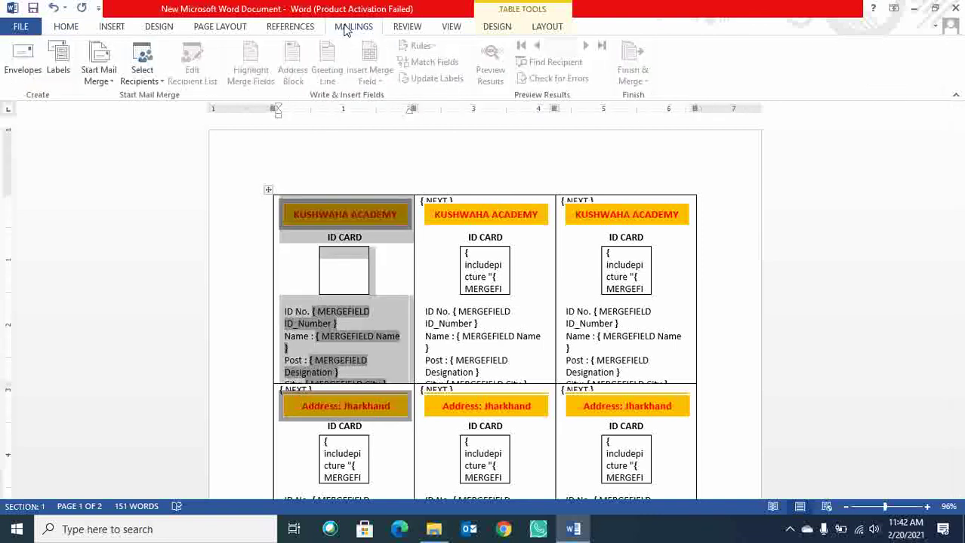
{"action": "left_click", "coordinate": [479, 171]}
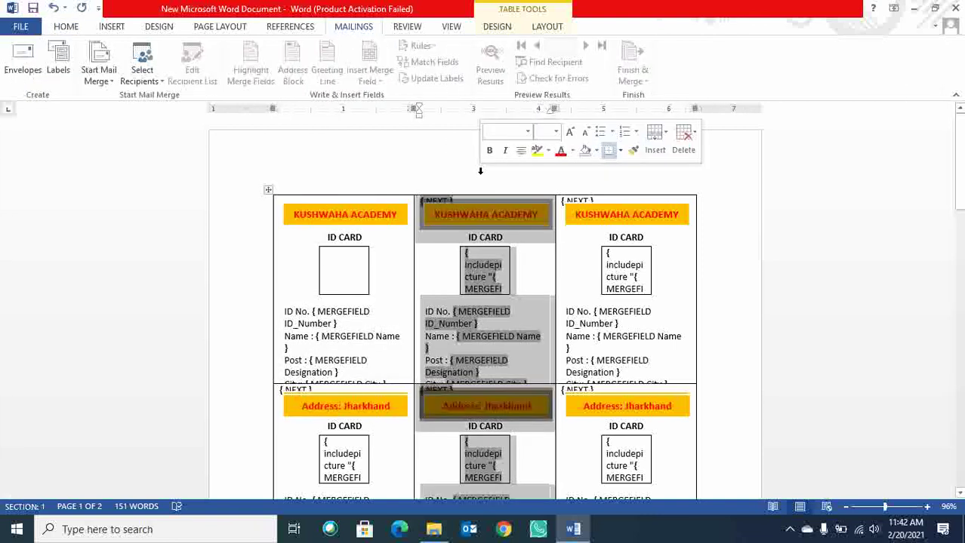
{"action": "key", "text": "alt+F9"}
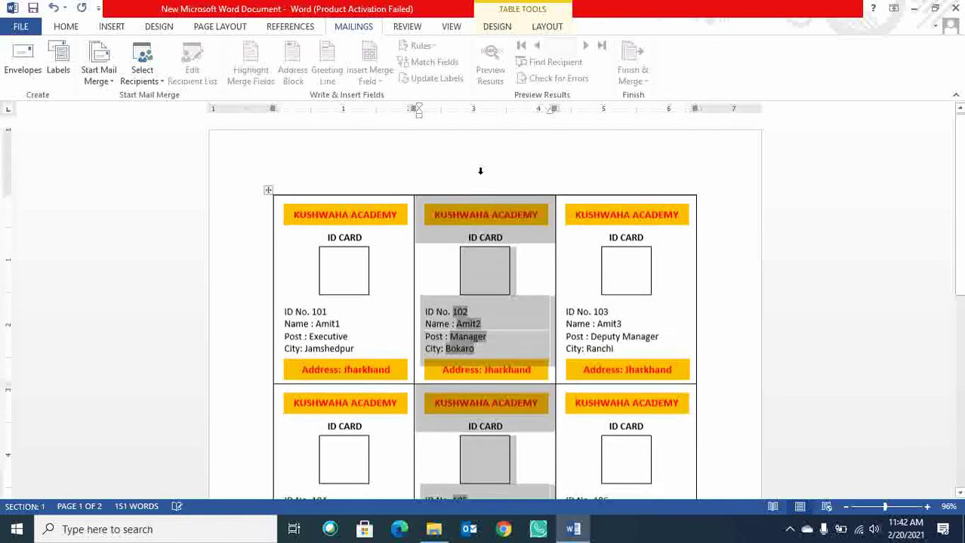
{"action": "left_click", "coordinate": [331, 239]}
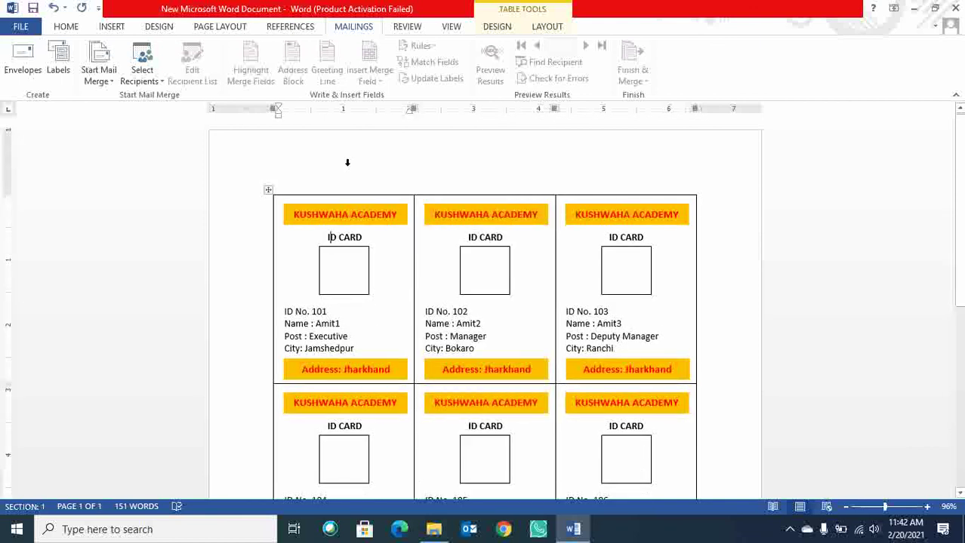
Re-link the cards to Sheet1$ of the ID Card Data workbook in Desktop\Photo.
{"action": "left_click", "coordinate": [255, 187]}
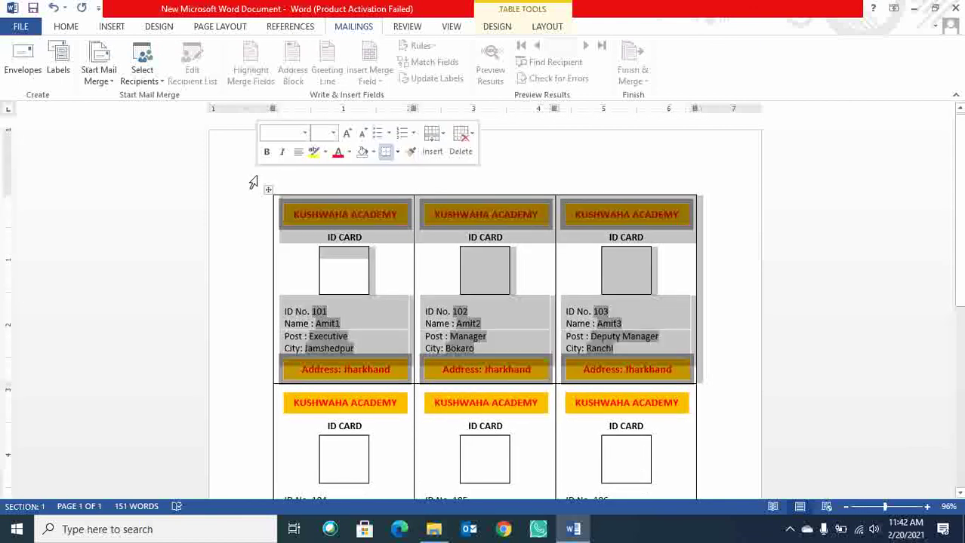
{"action": "left_click", "coordinate": [813, 271]}
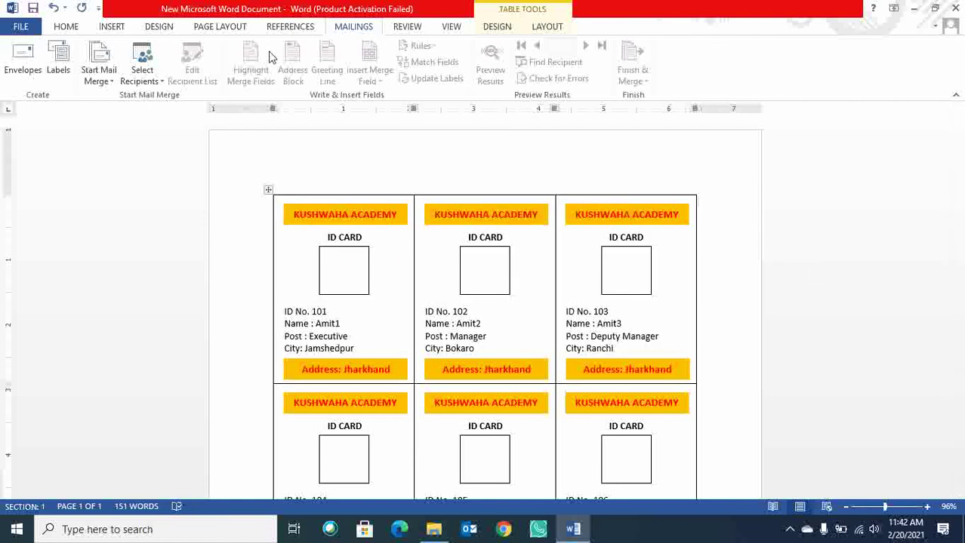
{"action": "left_click", "coordinate": [150, 89]}
{"action": "left_click", "coordinate": [171, 113]}
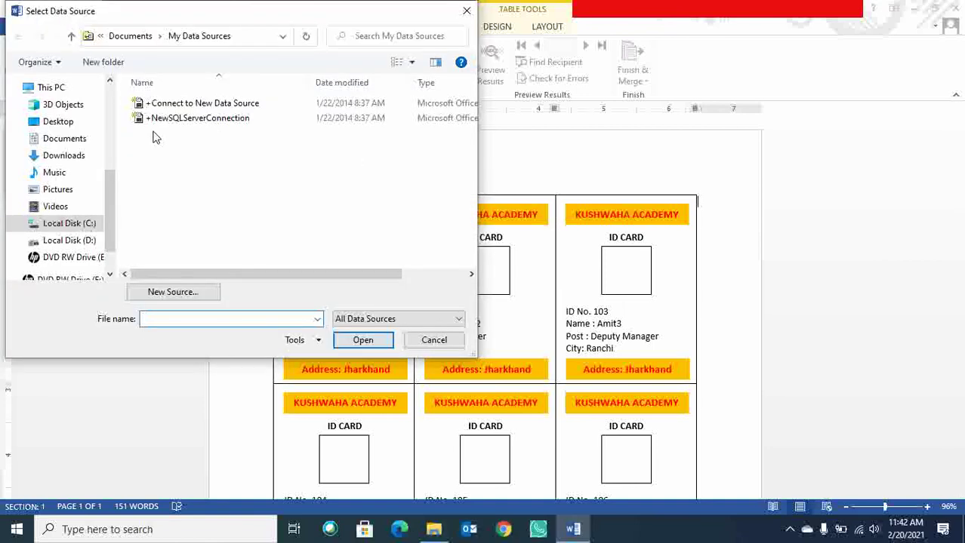
{"action": "left_click", "coordinate": [76, 125]}
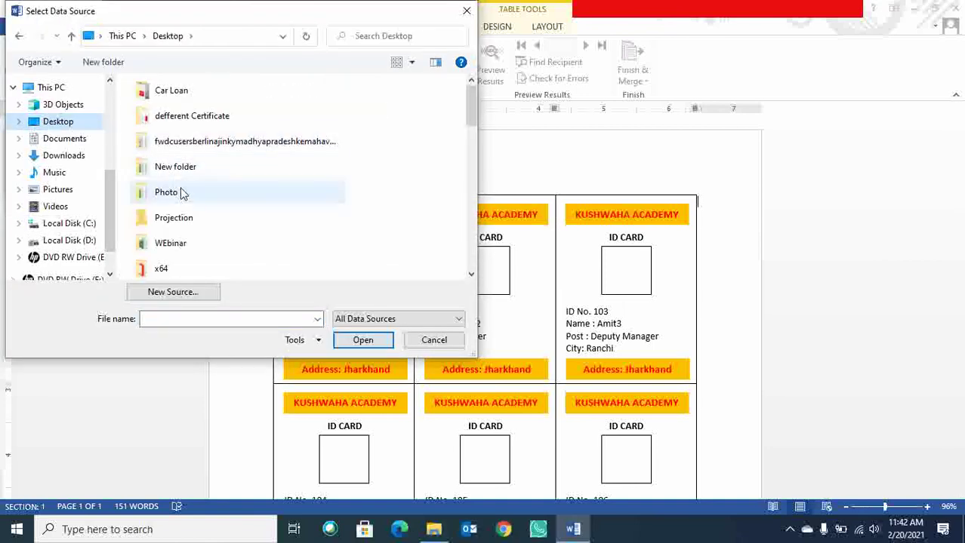
{"action": "double_click", "coordinate": [182, 194]}
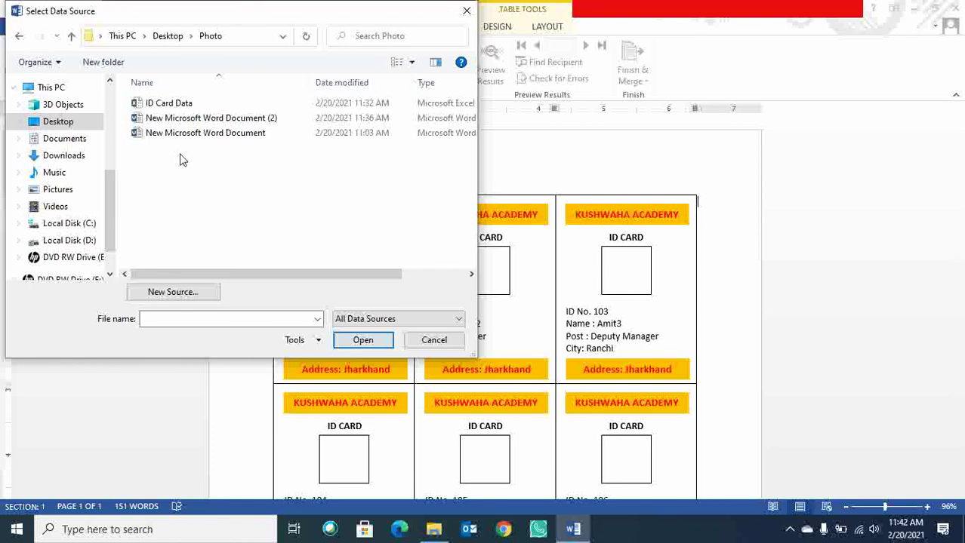
{"action": "left_click", "coordinate": [183, 104]}
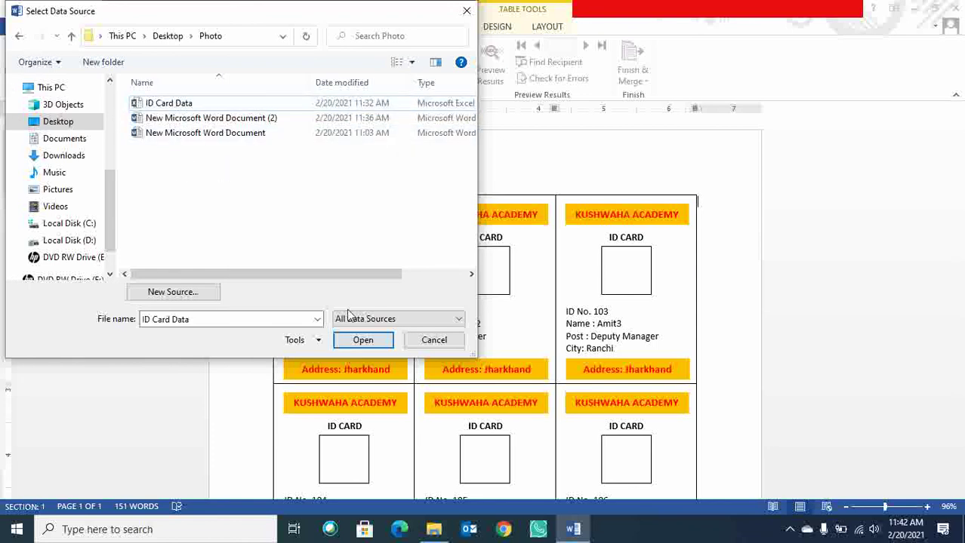
{"action": "left_click", "coordinate": [381, 346]}
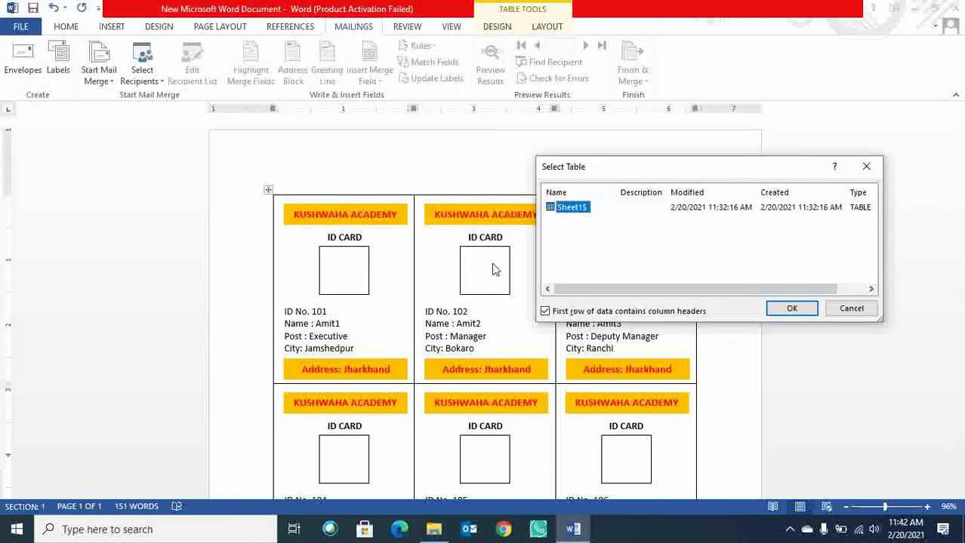
{"action": "left_click", "coordinate": [789, 309]}
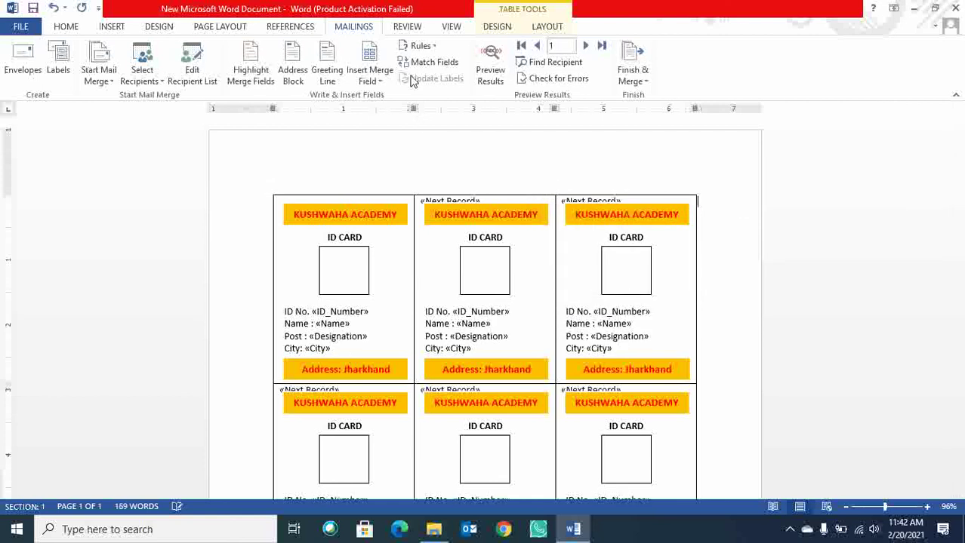
{"action": "left_click", "coordinate": [115, 76]}
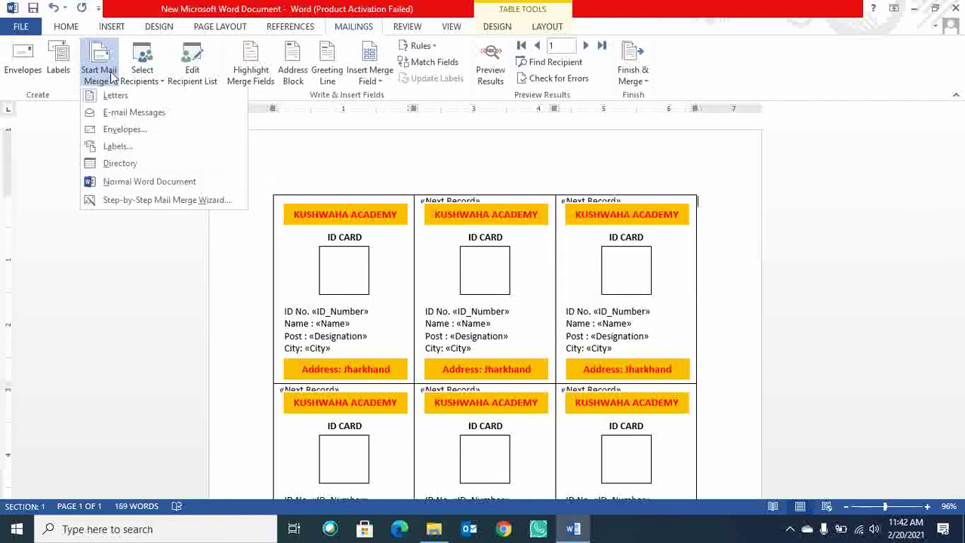
{"action": "left_click", "coordinate": [125, 146]}
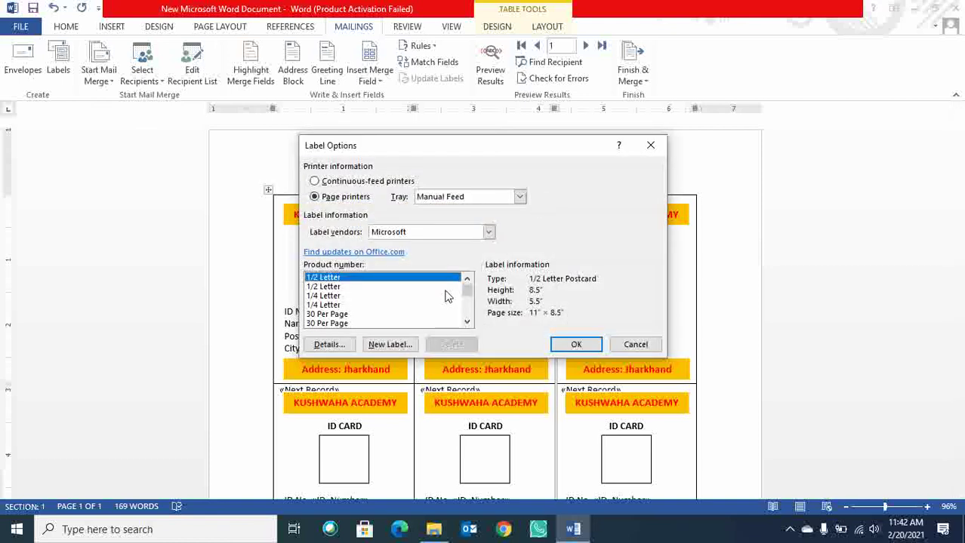
{"action": "left_click", "coordinate": [558, 346]}
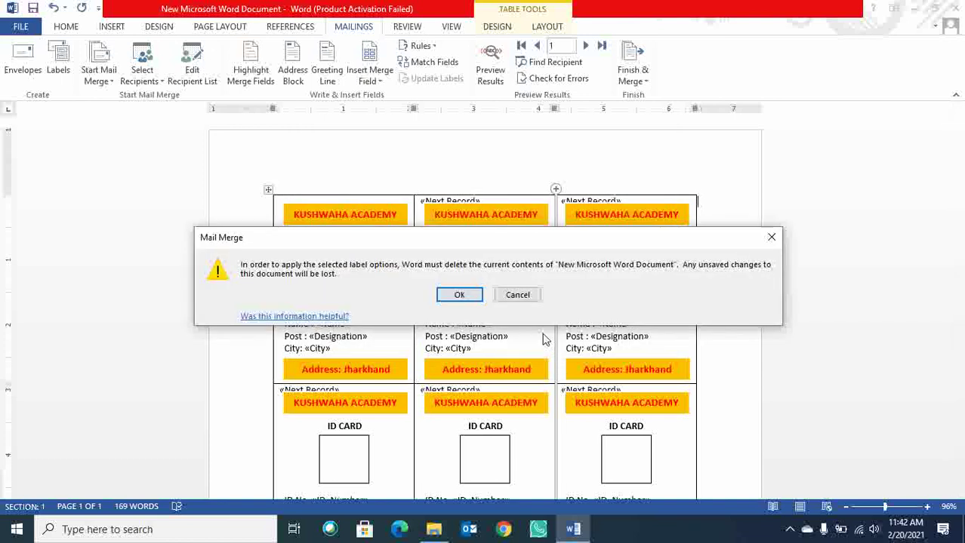
{"action": "left_click", "coordinate": [517, 295]}
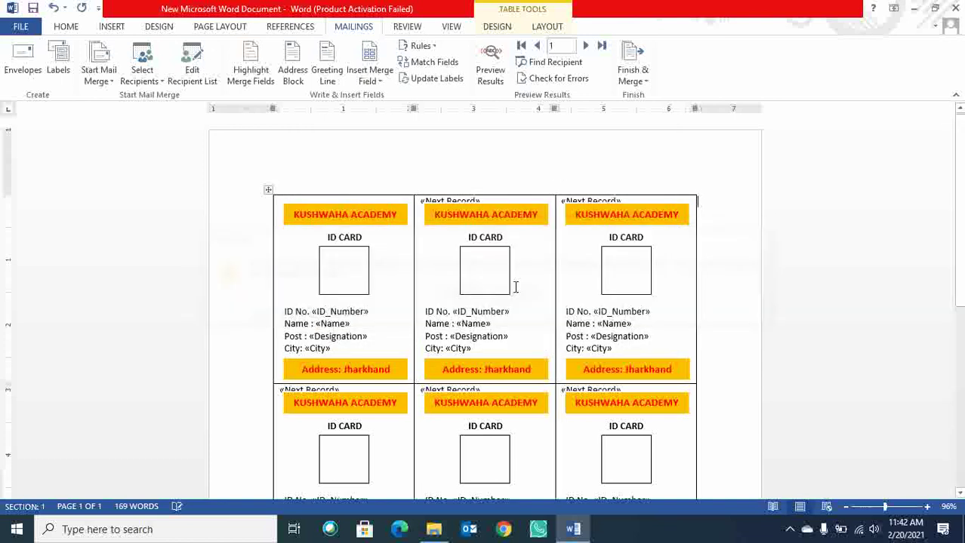
{"action": "left_click", "coordinate": [438, 83]}
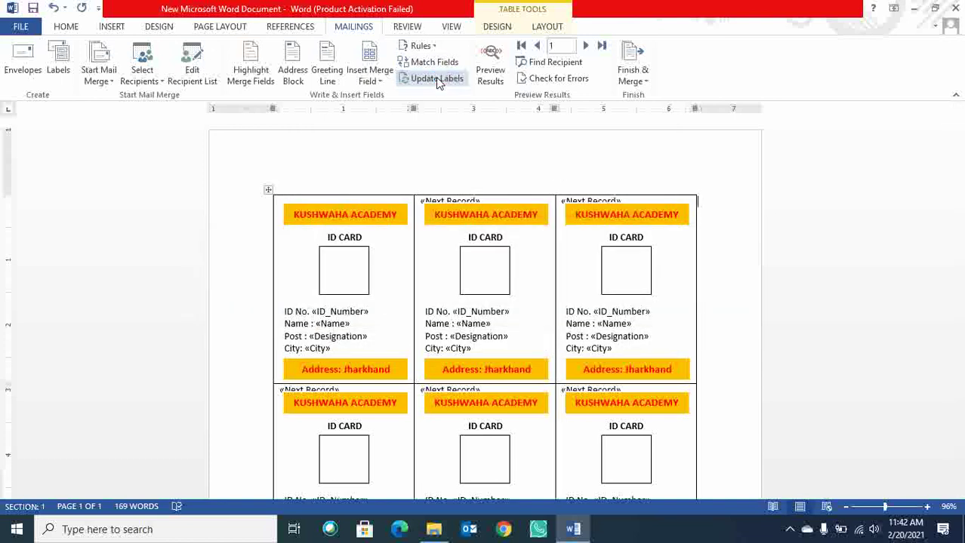
{"action": "left_click", "coordinate": [354, 270]}
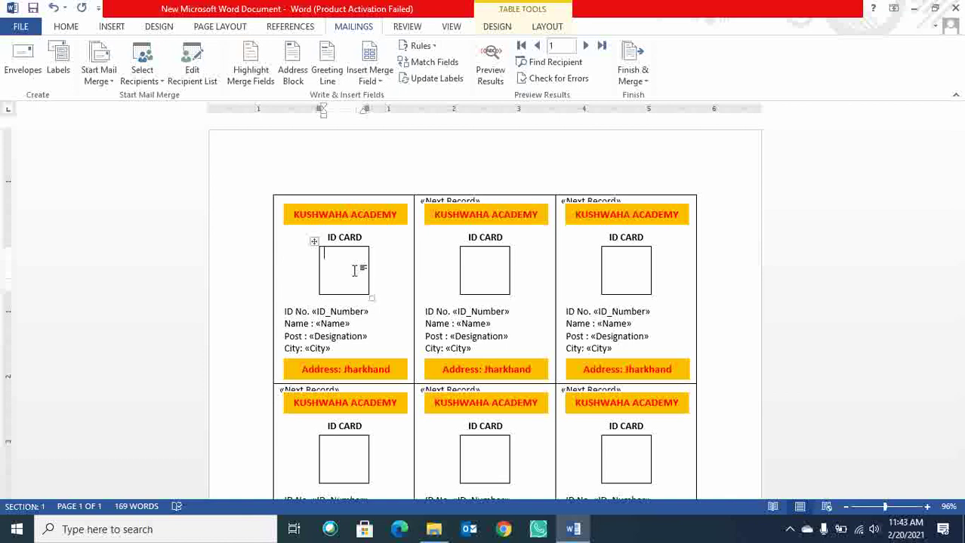
Add an INCLUDEPICTURE field containing the Photos merge field to the first photo box, then update labels.
{"action": "key", "text": "ctrl+F9"}
{"action": "type", "text": "includ"}
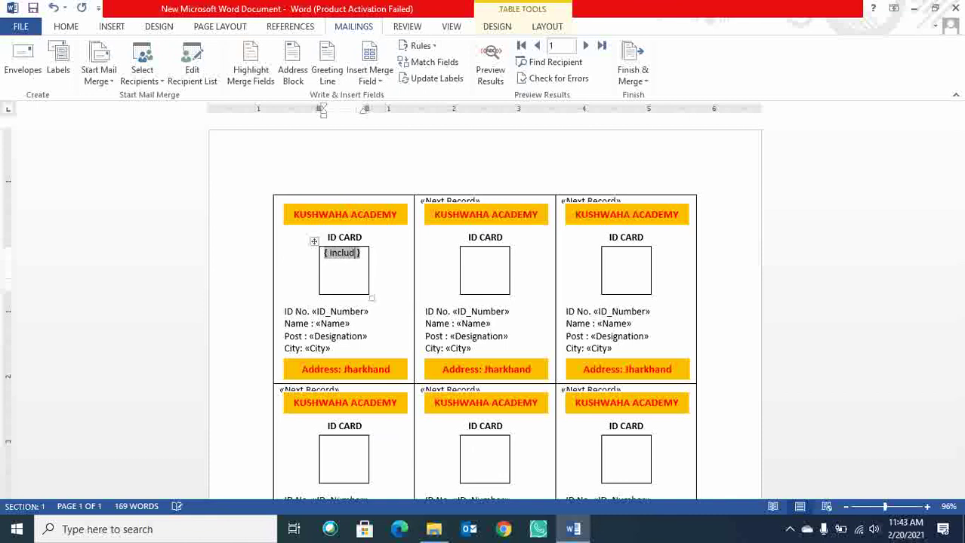
{"action": "type", "text": "epic"}
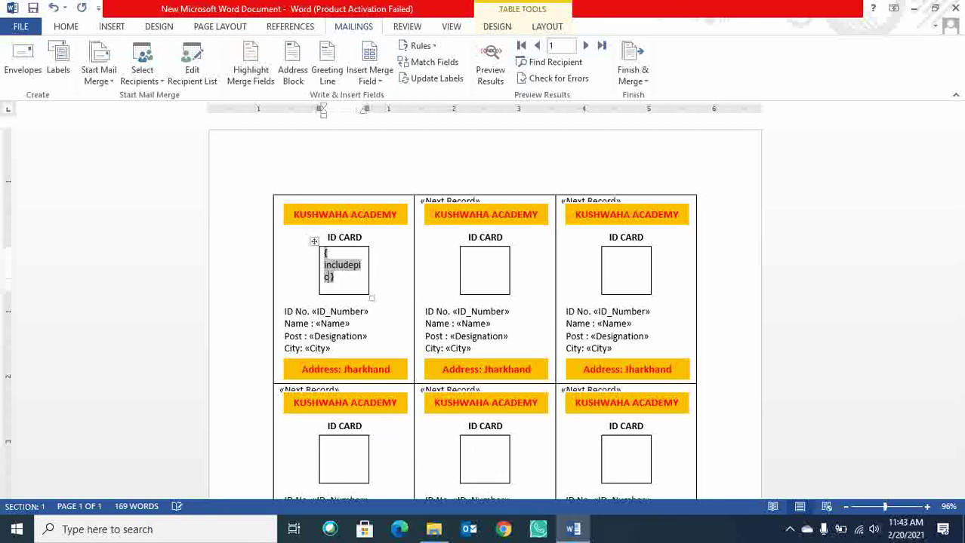
{"action": "type", "text": "ture"}
{"action": "type", "text": " \"\""}
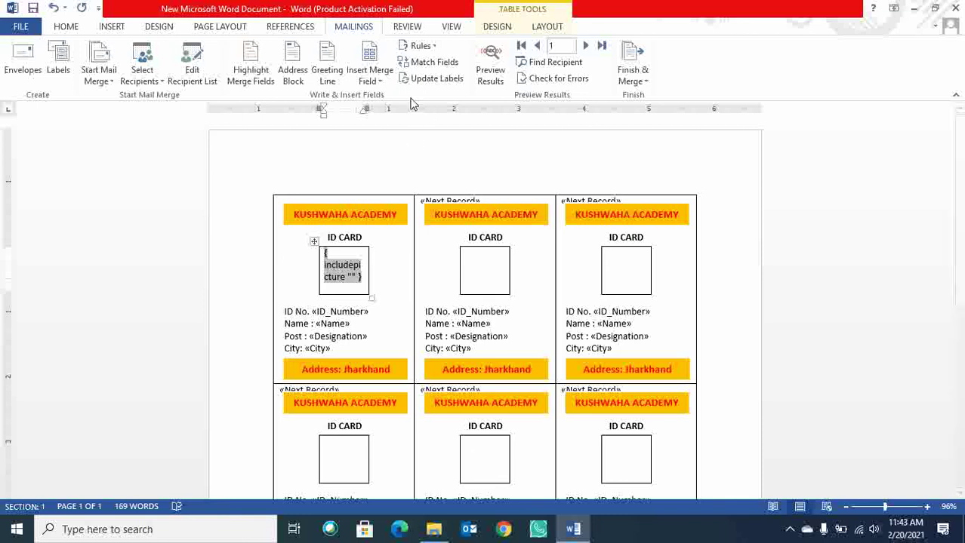
{"action": "left_click", "coordinate": [380, 81]}
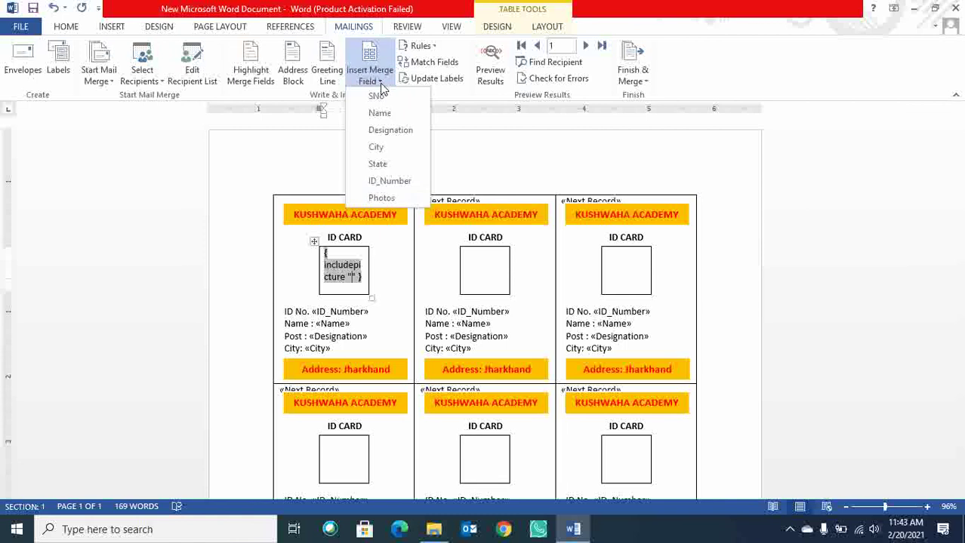
{"action": "left_click", "coordinate": [390, 199]}
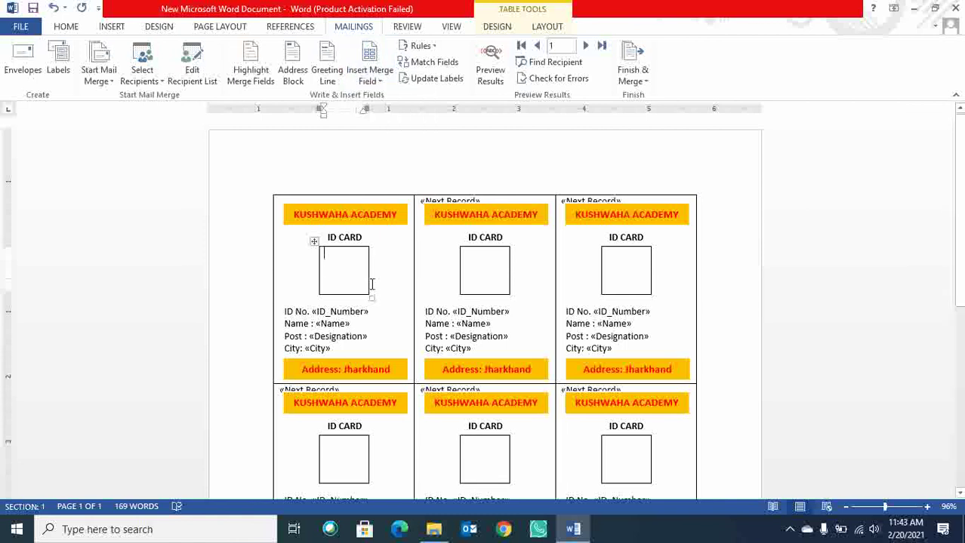
{"action": "left_click", "coordinate": [442, 80]}
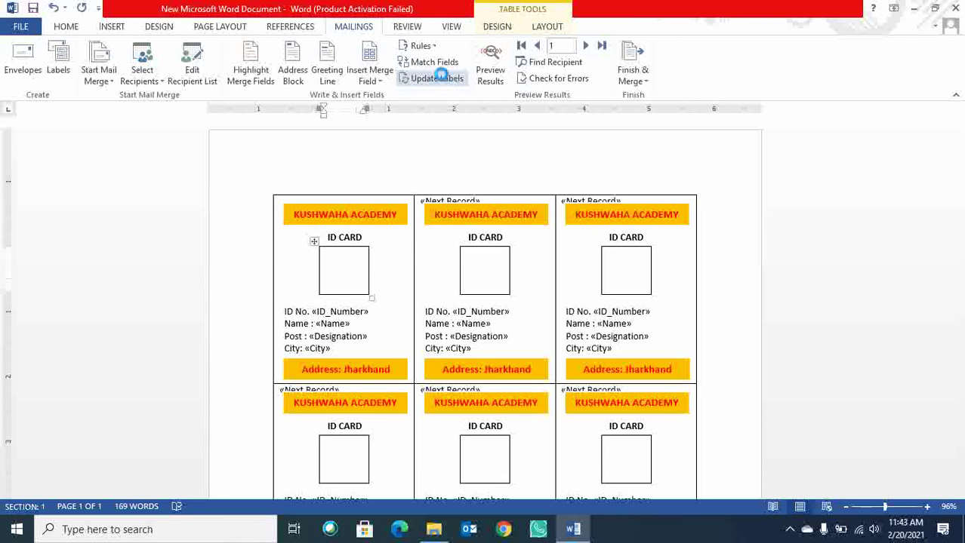
{"action": "left_click", "coordinate": [764, 207]}
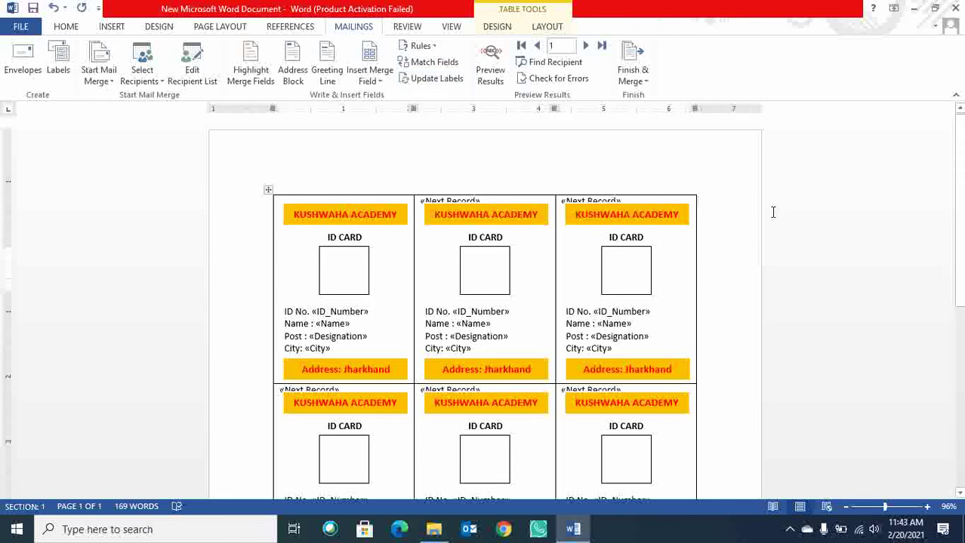
Merge all records to individual documents, creating the filled-in Labels1 ID card document.
{"action": "left_click", "coordinate": [630, 83]}
{"action": "left_click", "coordinate": [638, 99]}
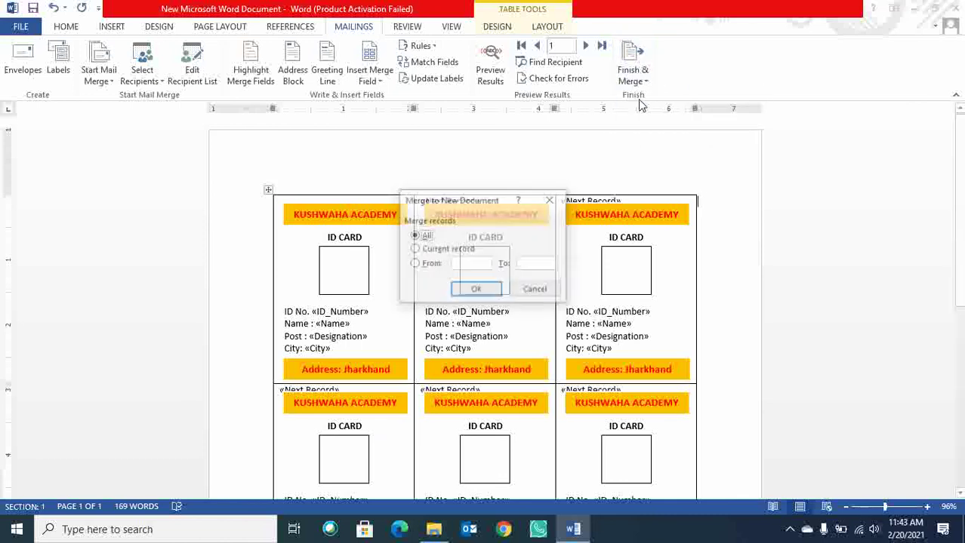
{"action": "left_click", "coordinate": [476, 292]}
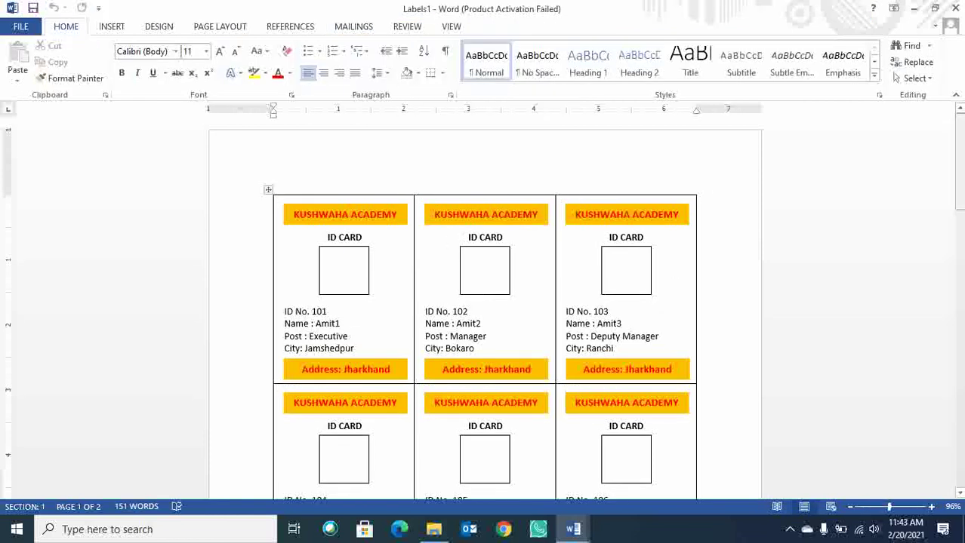
{"action": "mouse_move", "coordinate": [959, 146]}
{"action": "left_mouse_down"}
{"action": "mouse_move", "coordinate": [960, 255]}
{"action": "mouse_move", "coordinate": [959, 147]}
{"action": "left_mouse_up"}
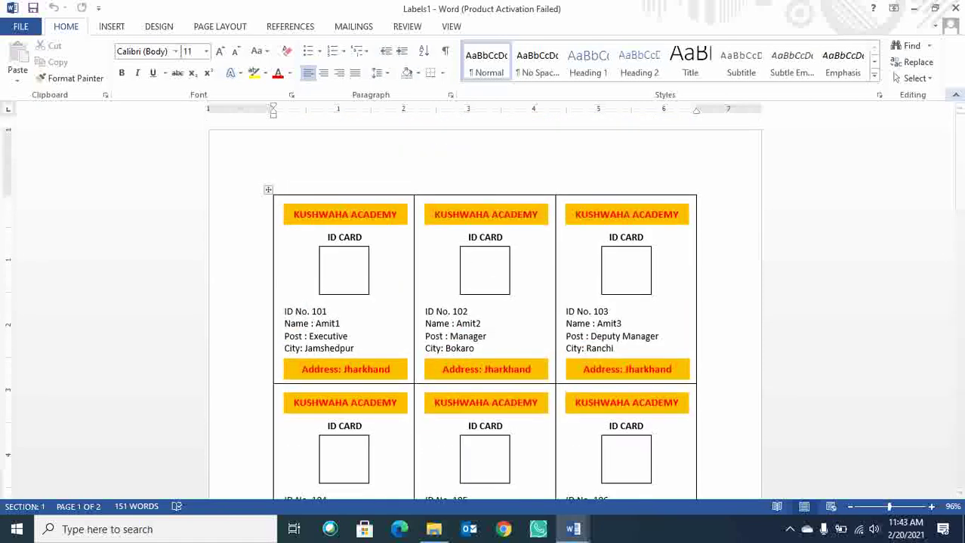
Open the ID Card Data.xlsx workbook from the Photo folder.
{"action": "left_click", "coordinate": [434, 532]}
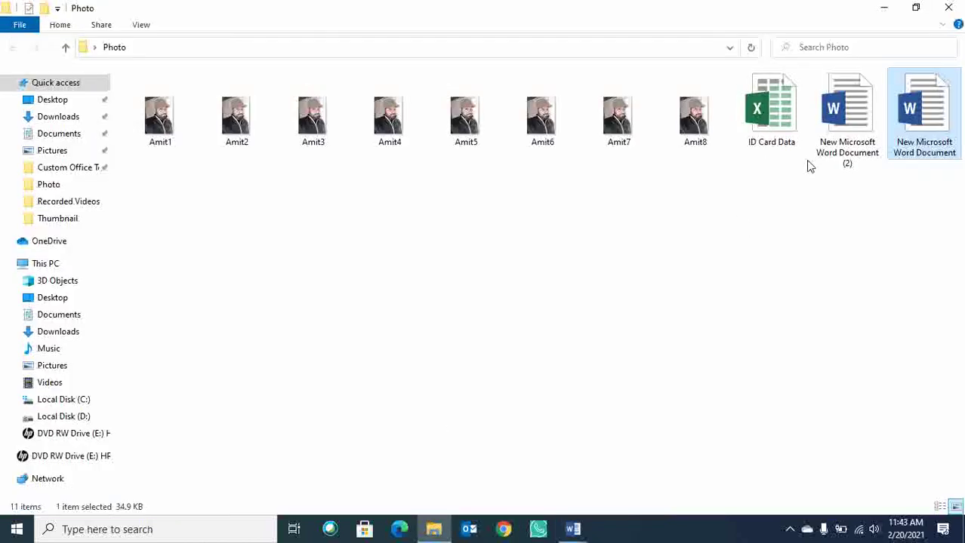
{"action": "left_click", "coordinate": [749, 111]}
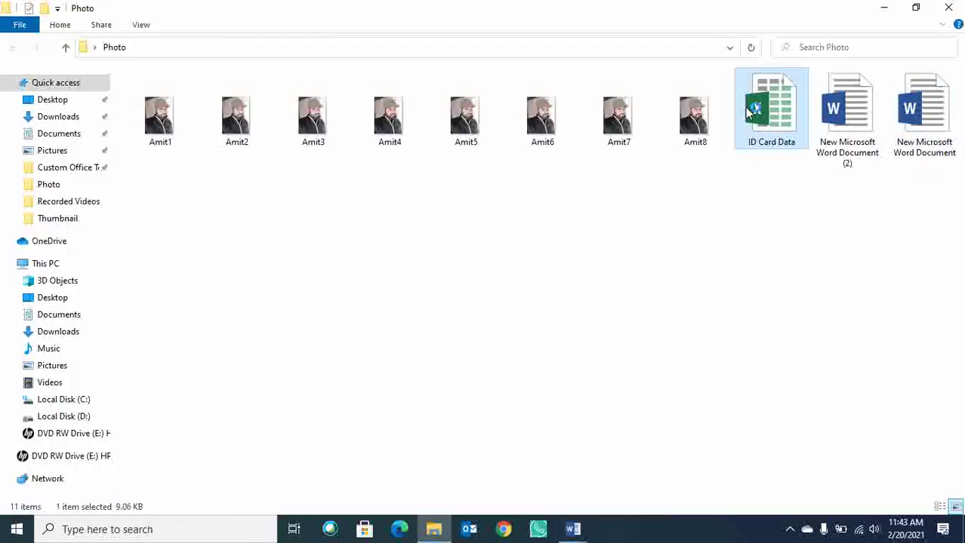
{"action": "double_click", "coordinate": [746, 112]}
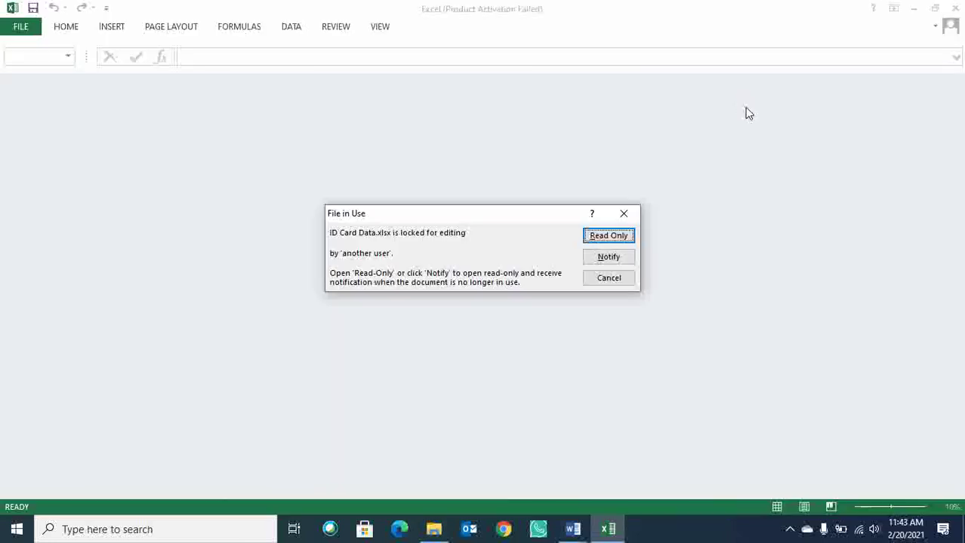
Open the workbook read-only, dismiss the activation notice, and select serial numbers A2 to A9.
{"action": "left_click", "coordinate": [601, 237]}
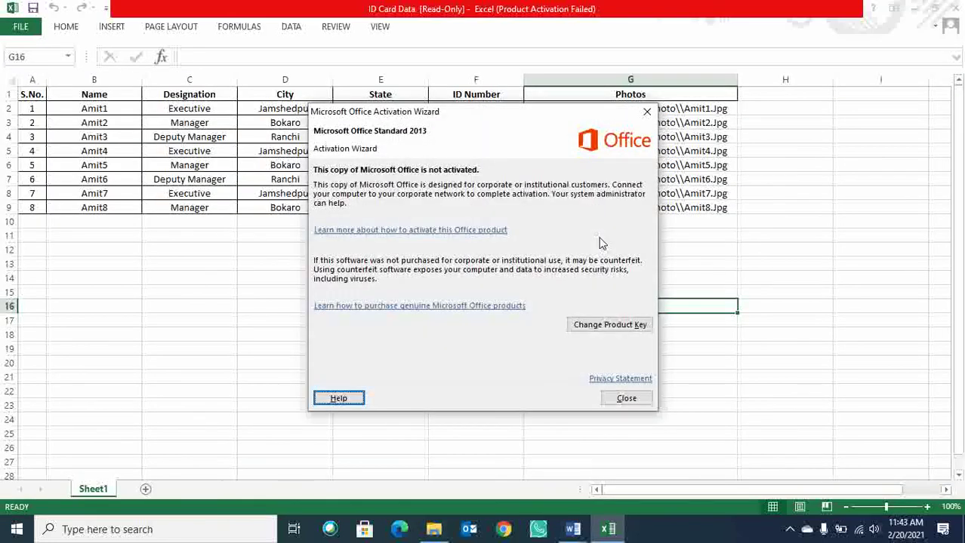
{"action": "key", "text": "Tab"}
{"action": "key", "text": "Return"}
{"action": "key", "text": "ctrl+Left"}
{"action": "key", "text": "ctrl+Up"}
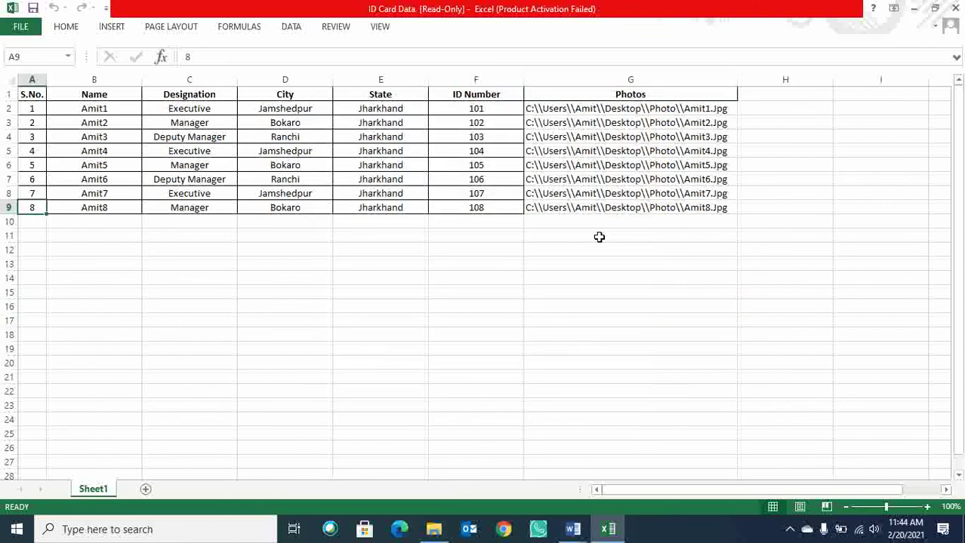
{"action": "key", "text": "shift+Up"}
{"action": "key", "text": "shift+Up"}
{"action": "key", "text": "shift+Up"}
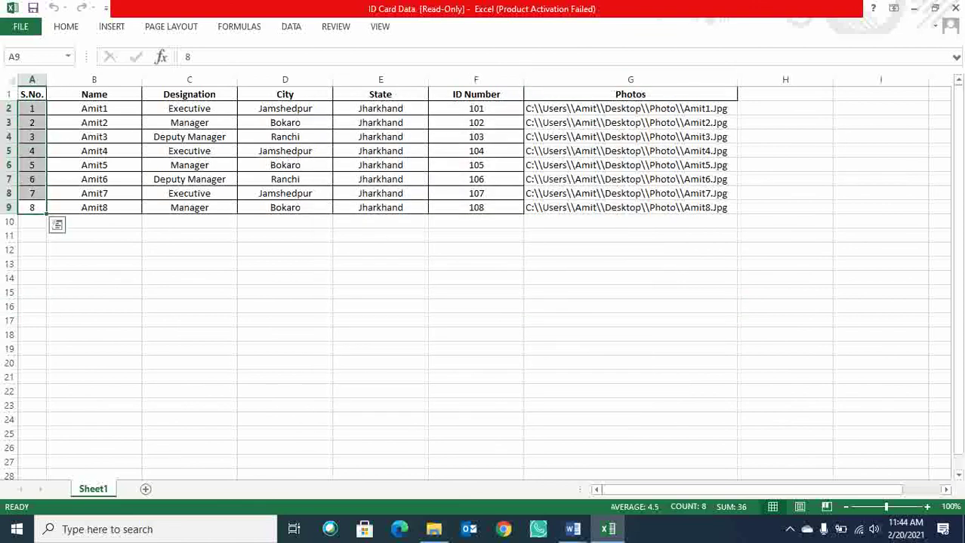
Close the Excel workbook and the Photo folder window.
{"action": "left_click", "coordinate": [956, 9]}
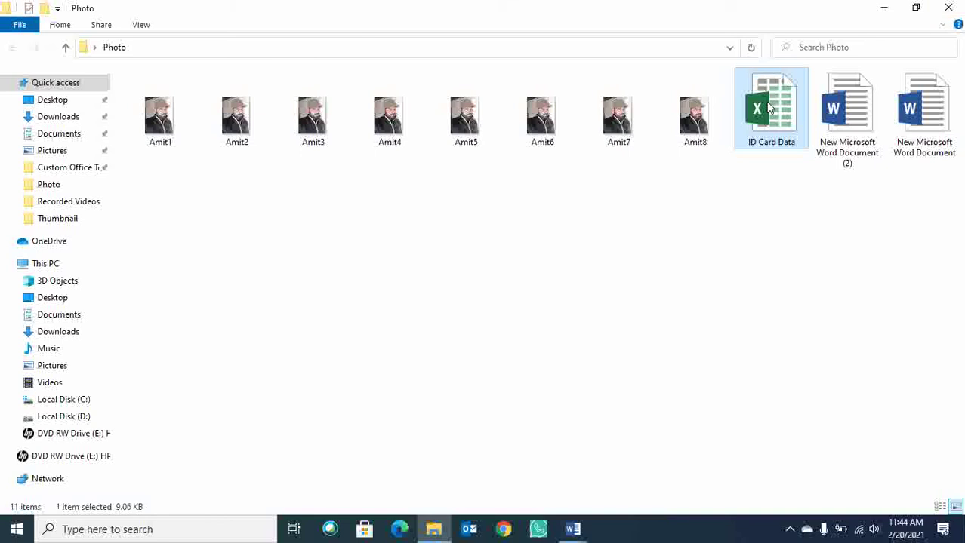
{"action": "left_click", "coordinate": [703, 111]}
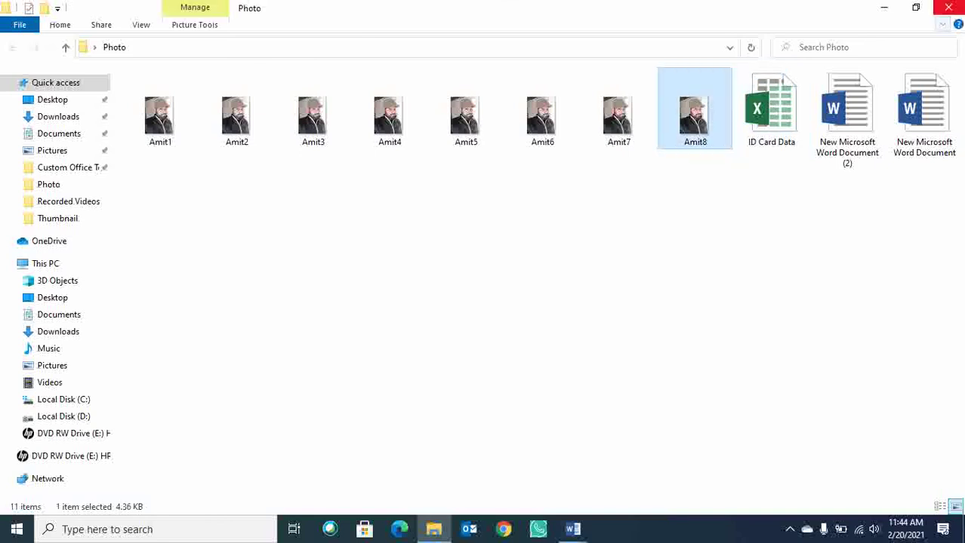
{"action": "left_click", "coordinate": [948, 8]}
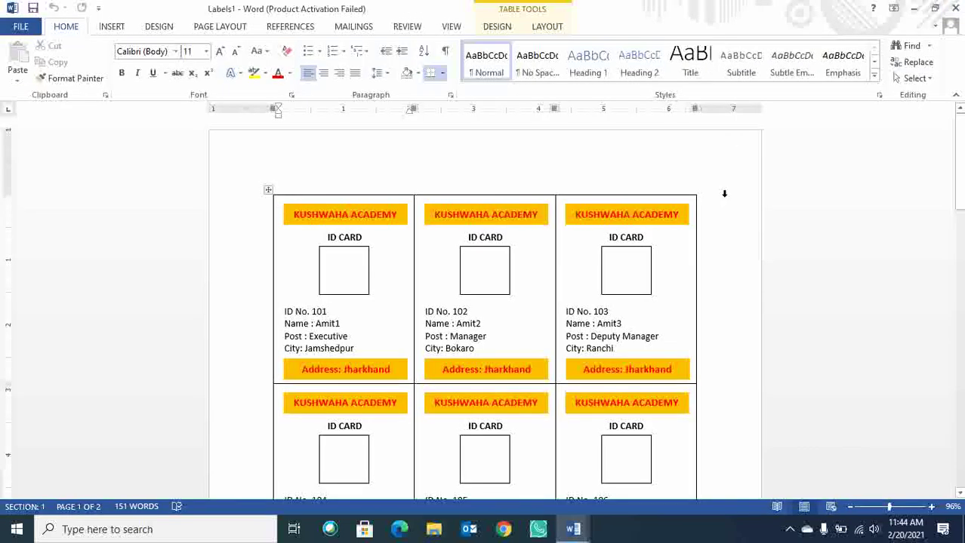
{"action": "mouse_move", "coordinate": [959, 166]}
{"action": "left_mouse_down"}
{"action": "mouse_move", "coordinate": [959, 283]}
{"action": "mouse_move", "coordinate": [959, 256]}
{"action": "left_mouse_up"}
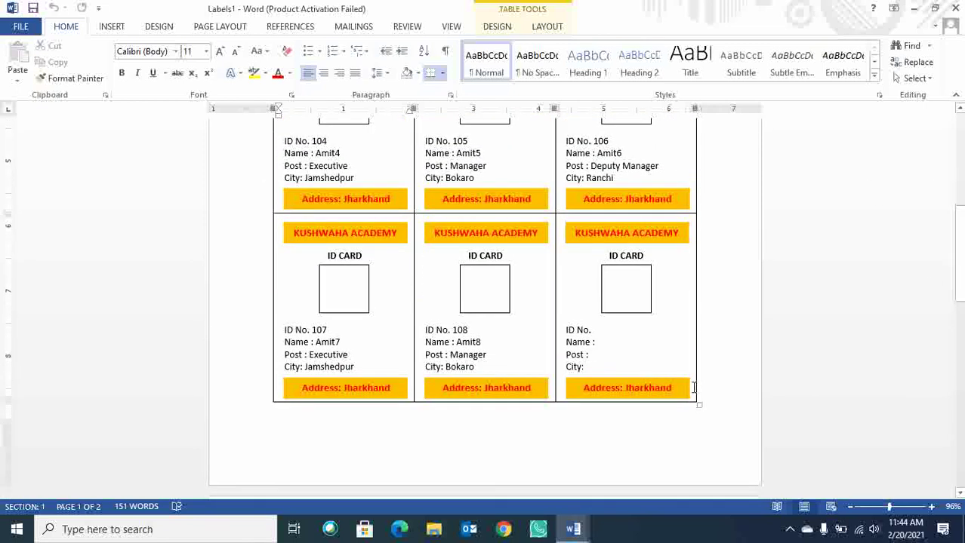
{"action": "left_click", "coordinate": [593, 329]}
{"action": "left_click", "coordinate": [505, 330]}
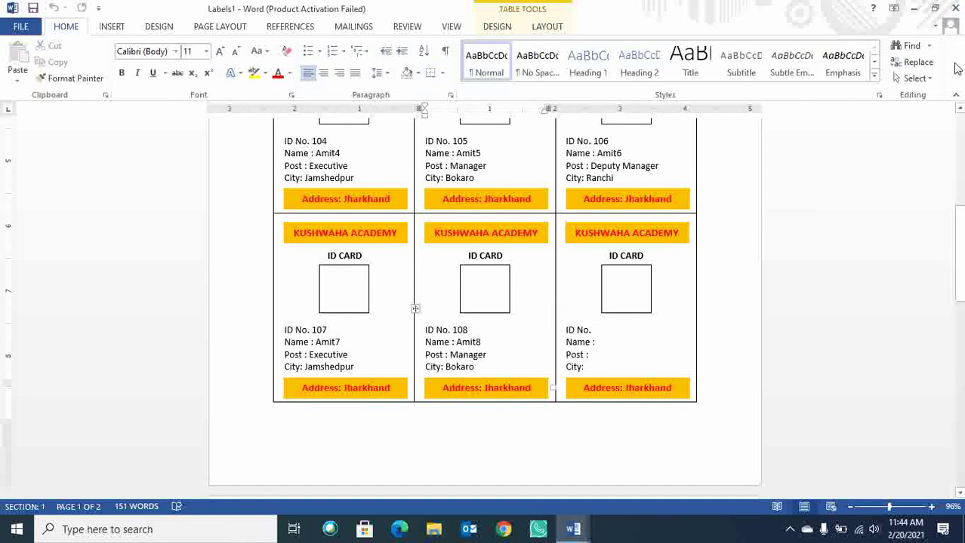
{"action": "left_click", "coordinate": [953, 8]}
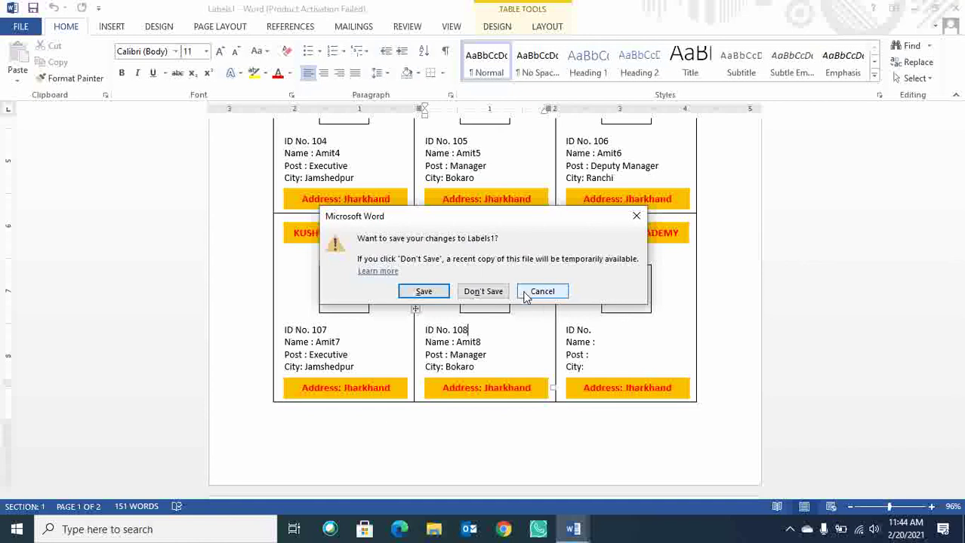
{"action": "left_click", "coordinate": [529, 293]}
{"action": "left_click_drag", "start_coordinate": [959, 254], "coordinate": [958, 162]}
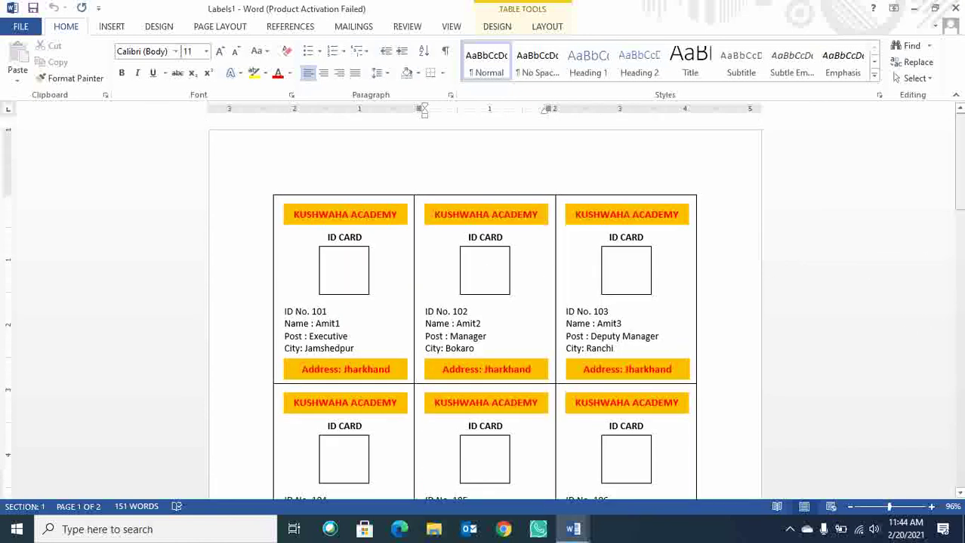
Select the whole Labels1 document and update all fields with F9 to load each card's photo.
{"action": "key", "text": "ctrl+a"}
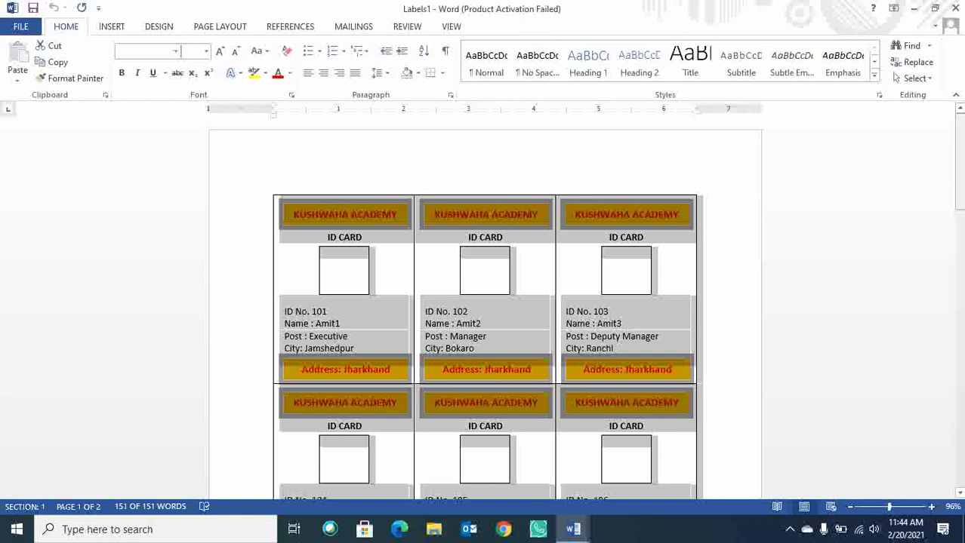
{"action": "key", "text": "F9"}
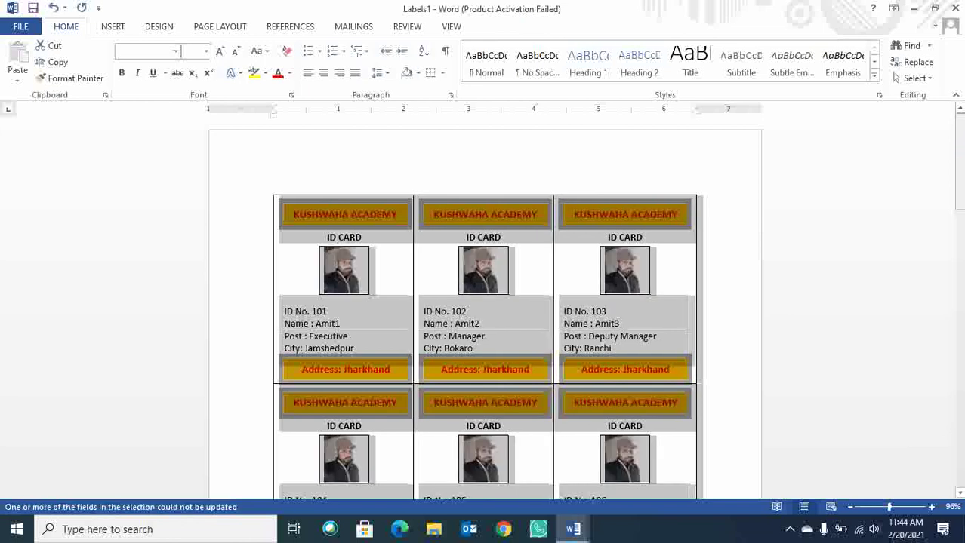
{"action": "left_click", "coordinate": [818, 293]}
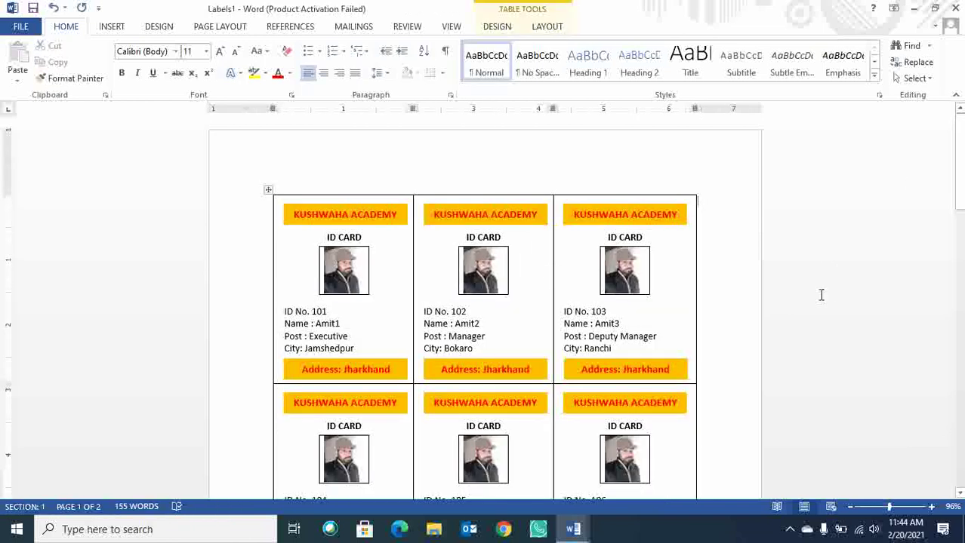
{"action": "left_click_drag", "start_coordinate": [960, 175], "coordinate": [961, 226]}
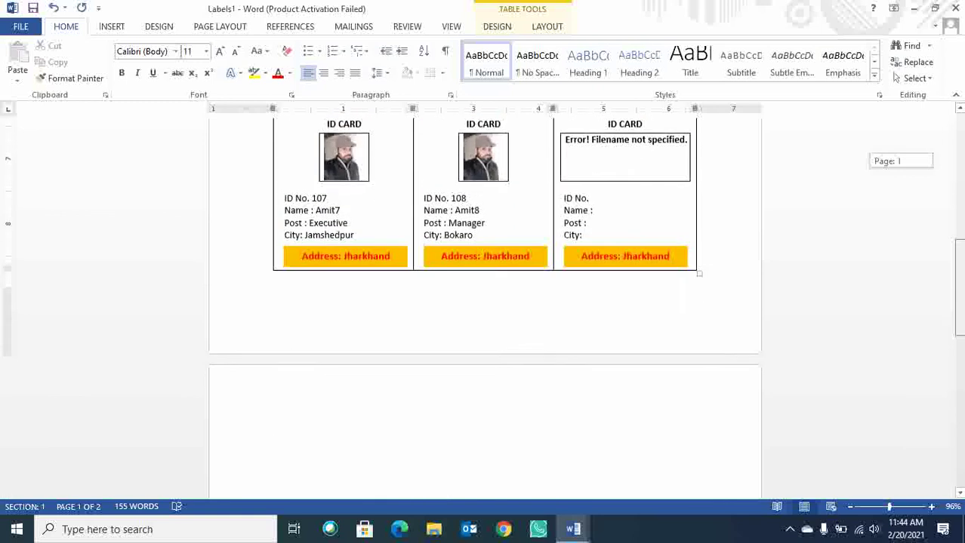
{"action": "mouse_move", "coordinate": [961, 226]}
{"action": "left_mouse_down"}
{"action": "mouse_move", "coordinate": [960, 238]}
{"action": "mouse_move", "coordinate": [961, 159]}
{"action": "left_mouse_up"}
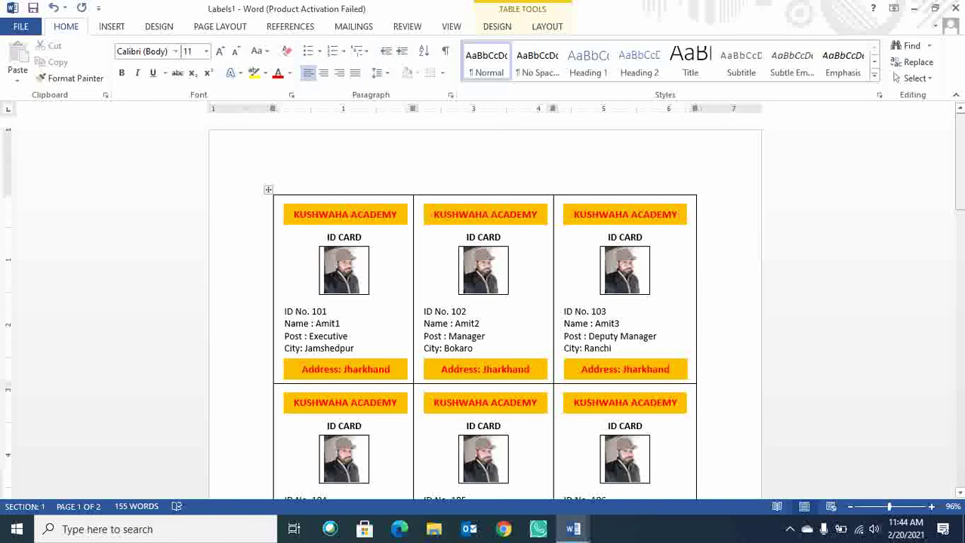
{"action": "left_click", "coordinate": [878, 174]}
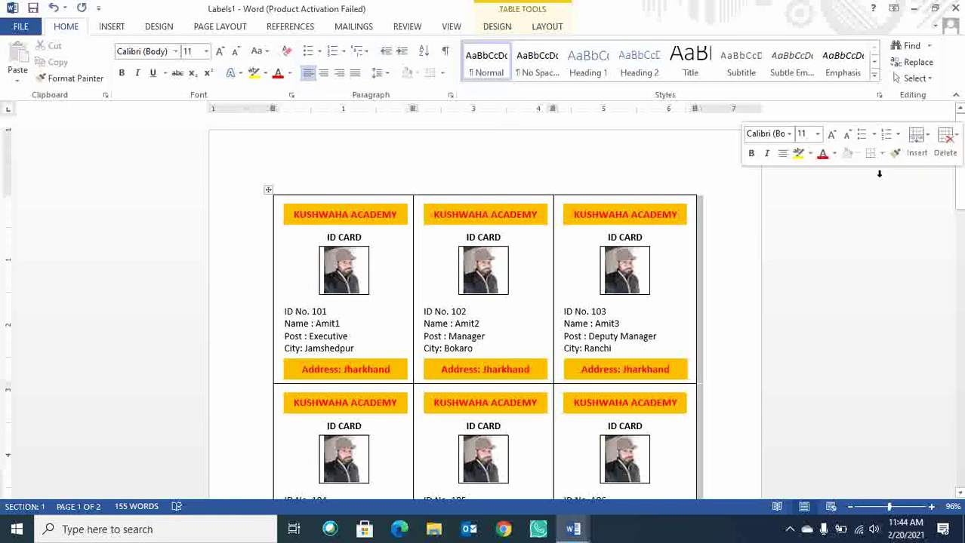
{"action": "left_click", "coordinate": [865, 225]}
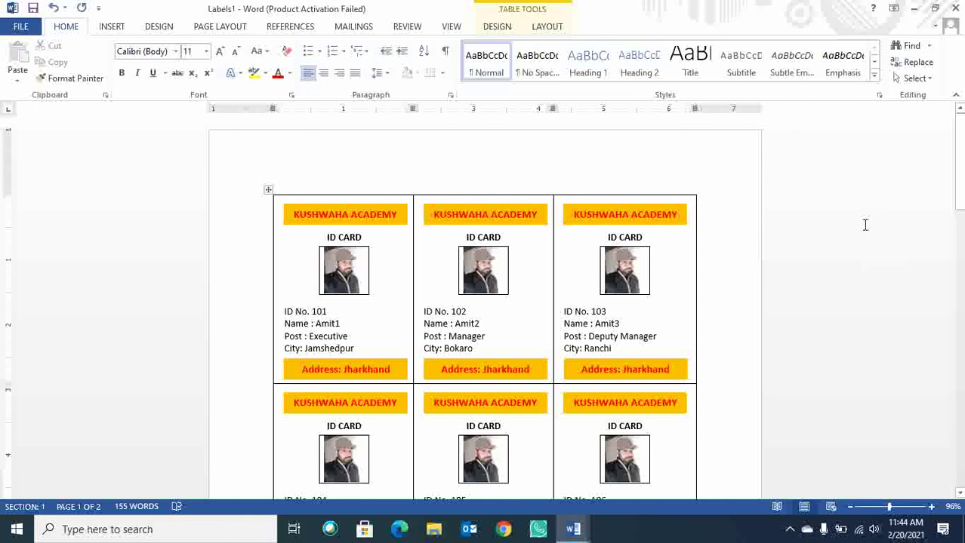